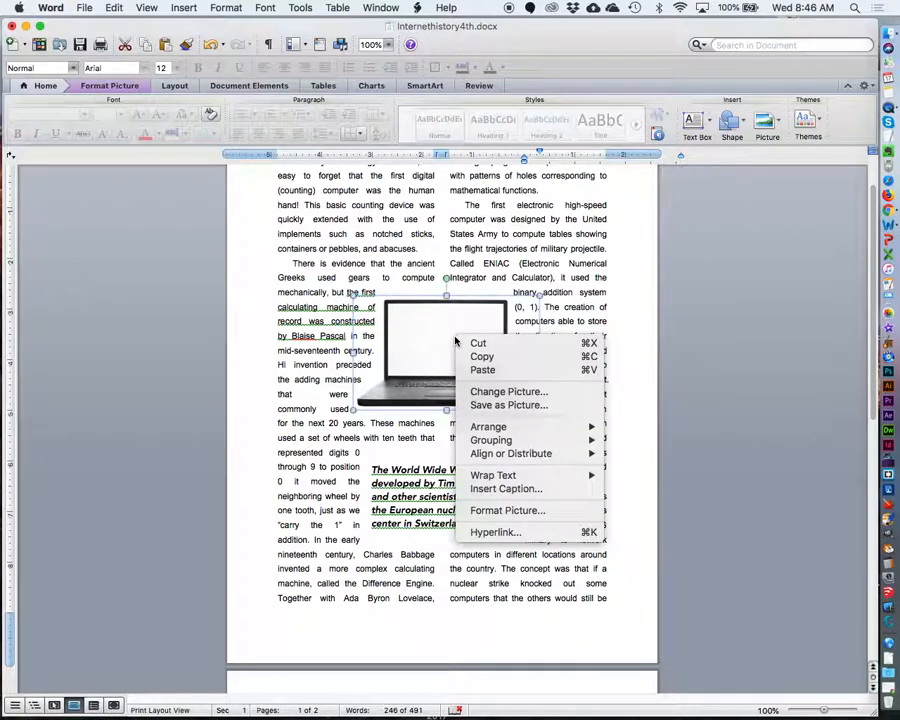
left_click(500, 514)
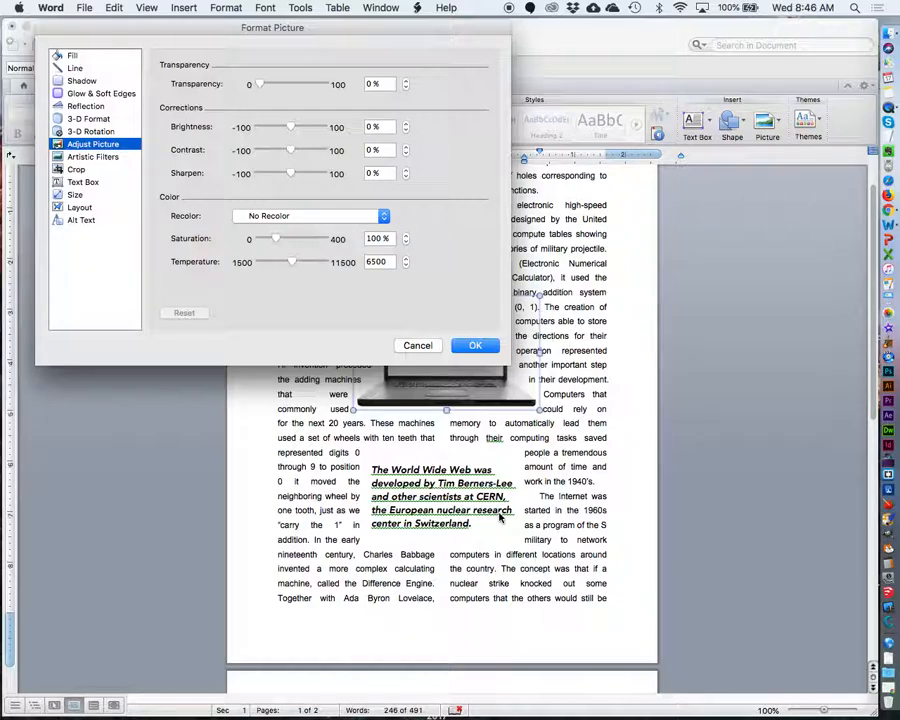
left_click(414, 346)
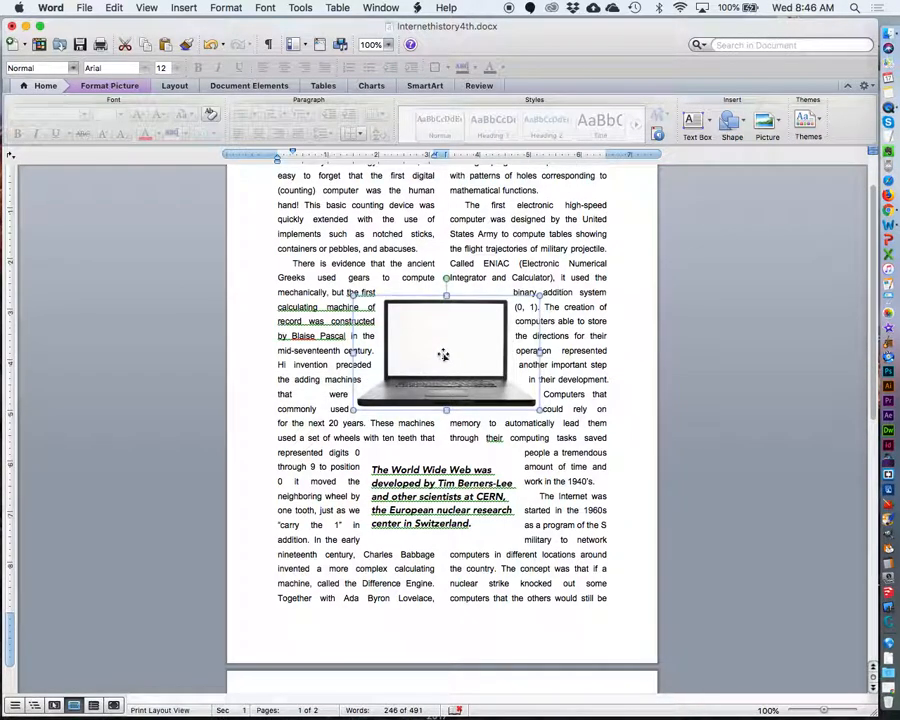
left_click(225, 7)
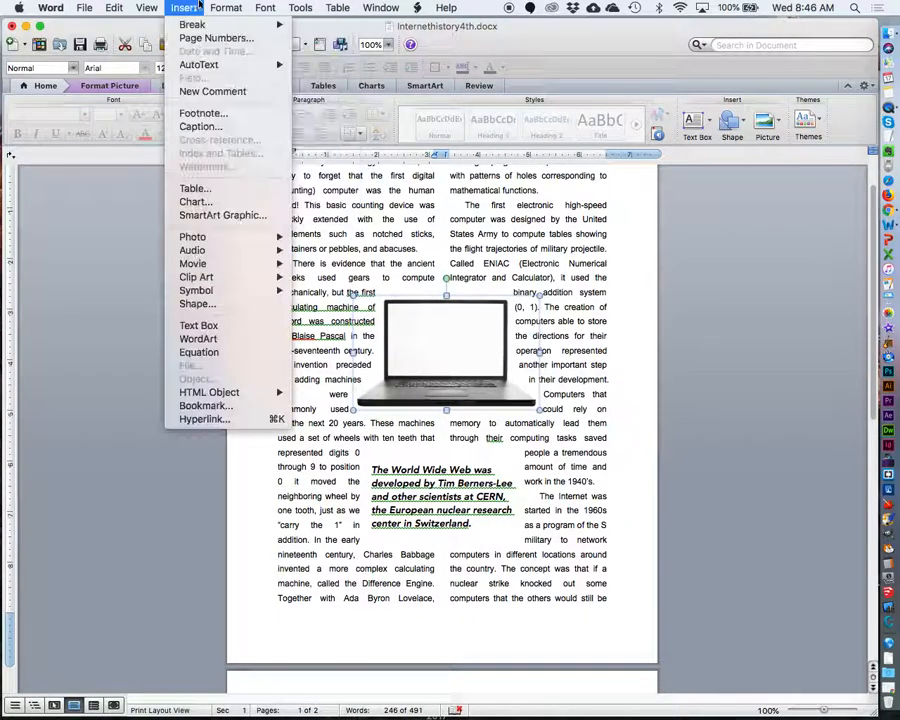
left_click(447, 384)
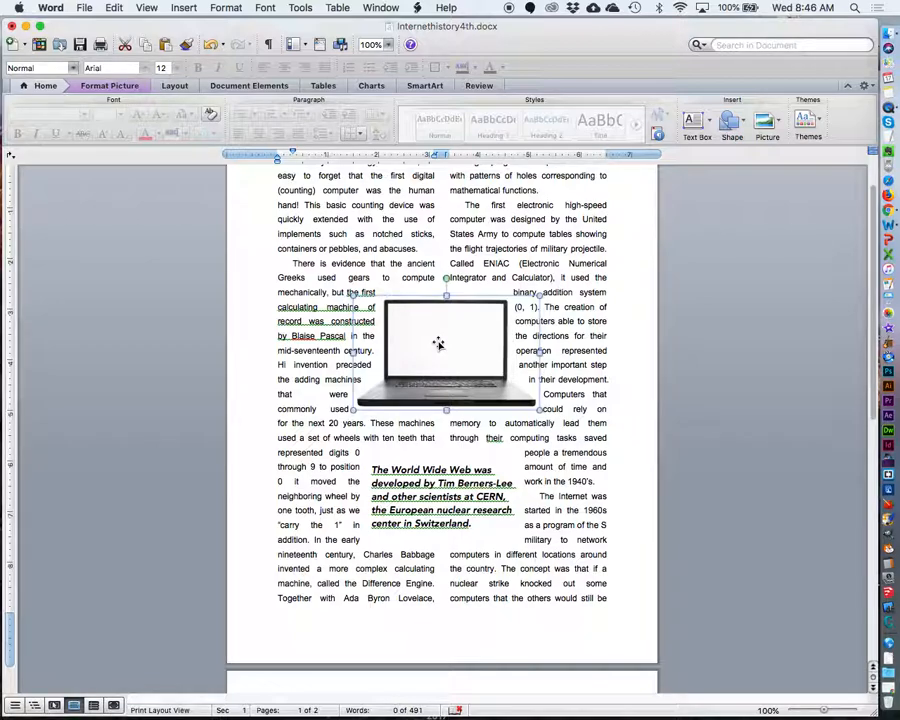
Move the laptop picture slightly up and the World Wide Web quote text box slightly down
left_click_drag(438, 343, 437, 318)
mouse_move(432, 491)
left_mouse_down()
mouse_move(438, 512)
mouse_move(434, 504)
left_mouse_up()
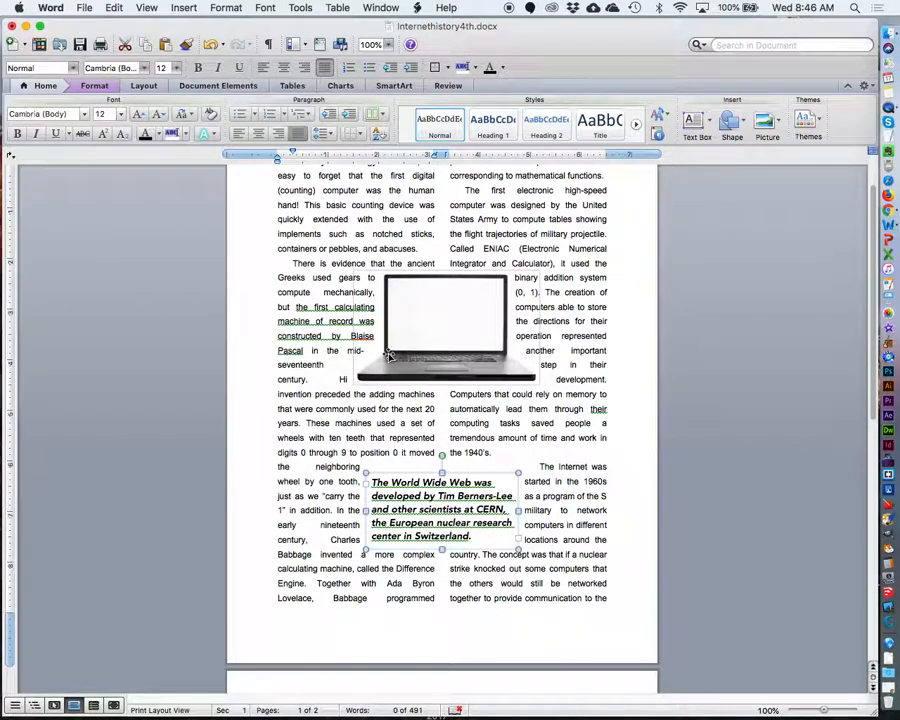
Insert a caption for the laptop picture with the Figure label, positioned below the selected item
left_click(440, 311)
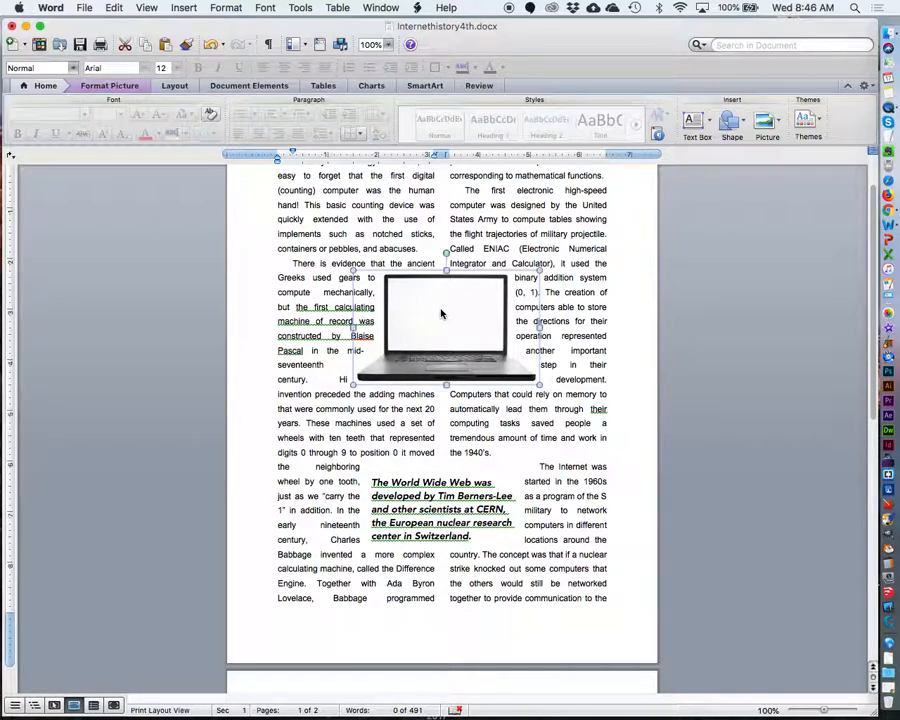
left_click(183, 7)
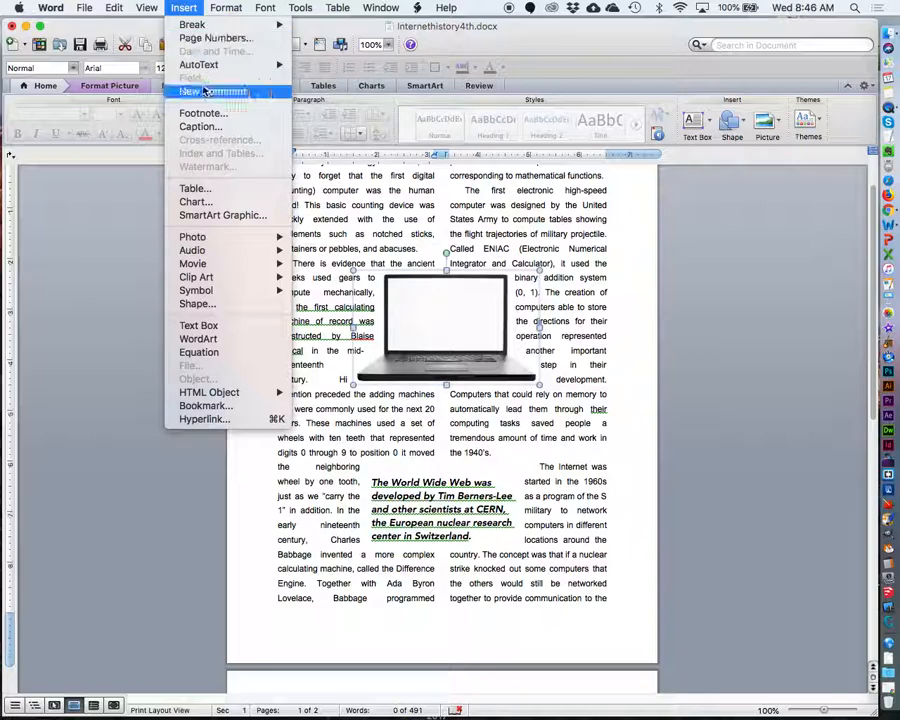
left_click(201, 127)
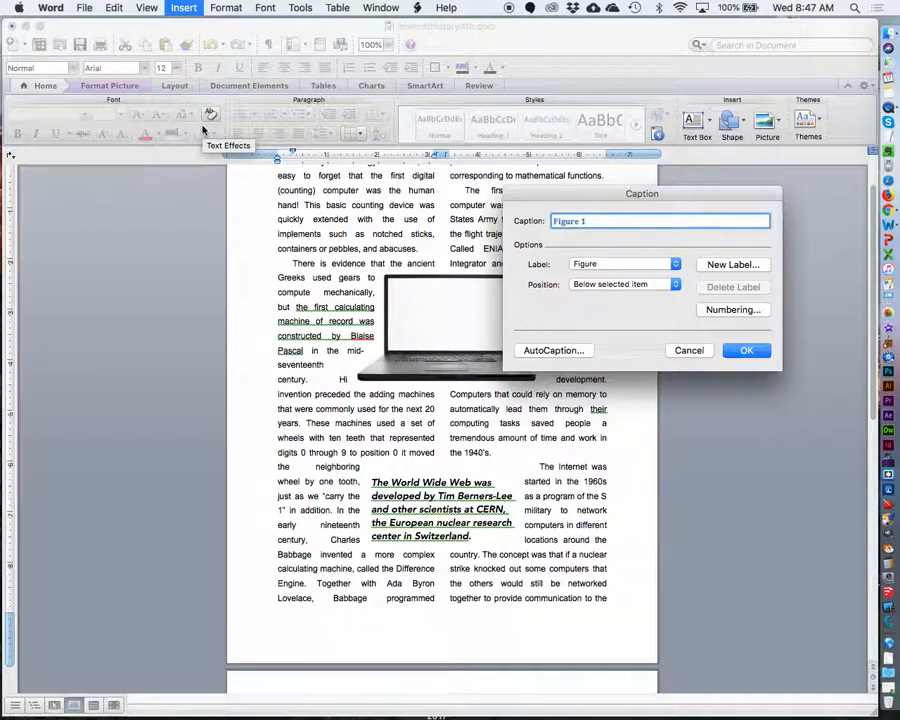
left_click(643, 264)
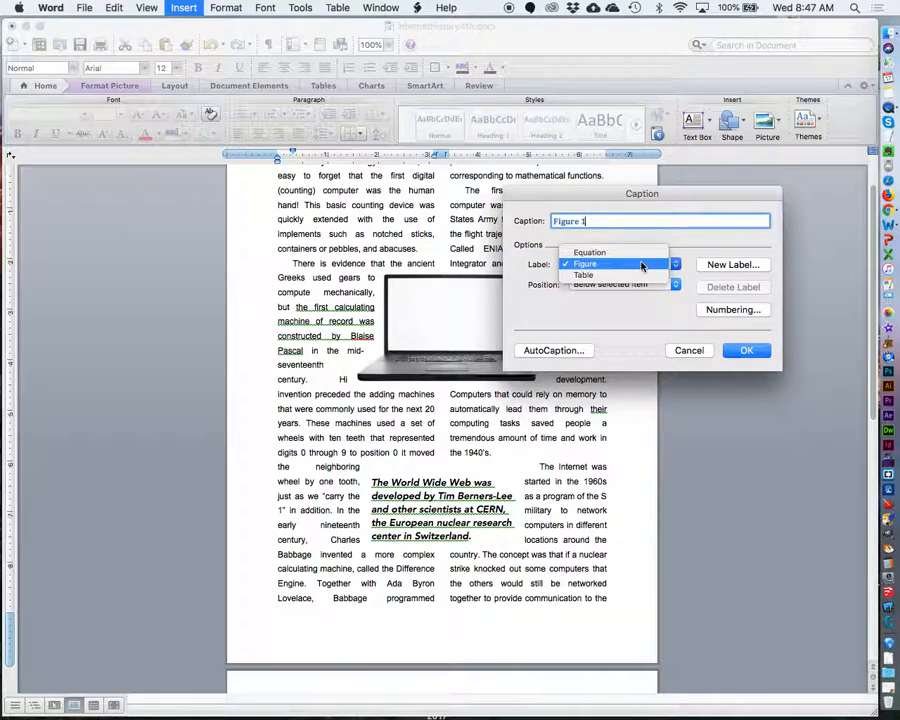
left_click(641, 264)
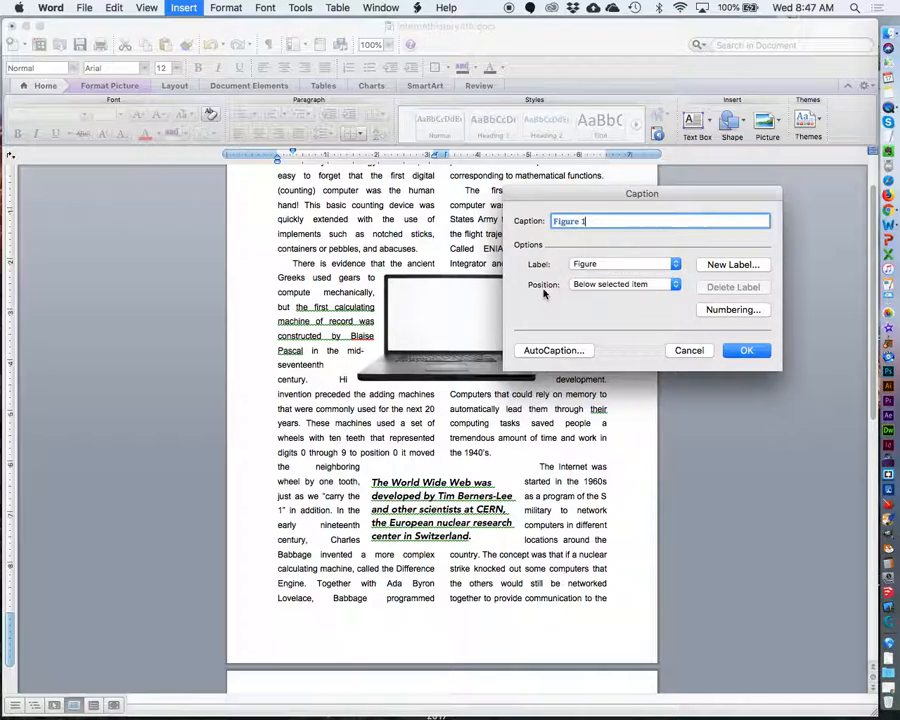
left_click(645, 285)
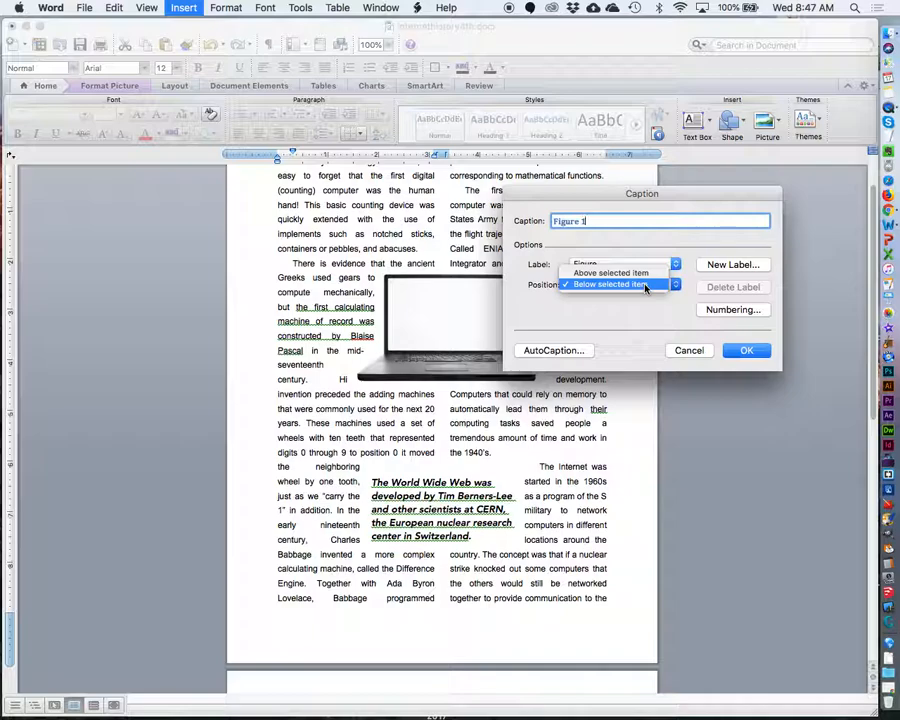
left_click(645, 285)
left_click(745, 350)
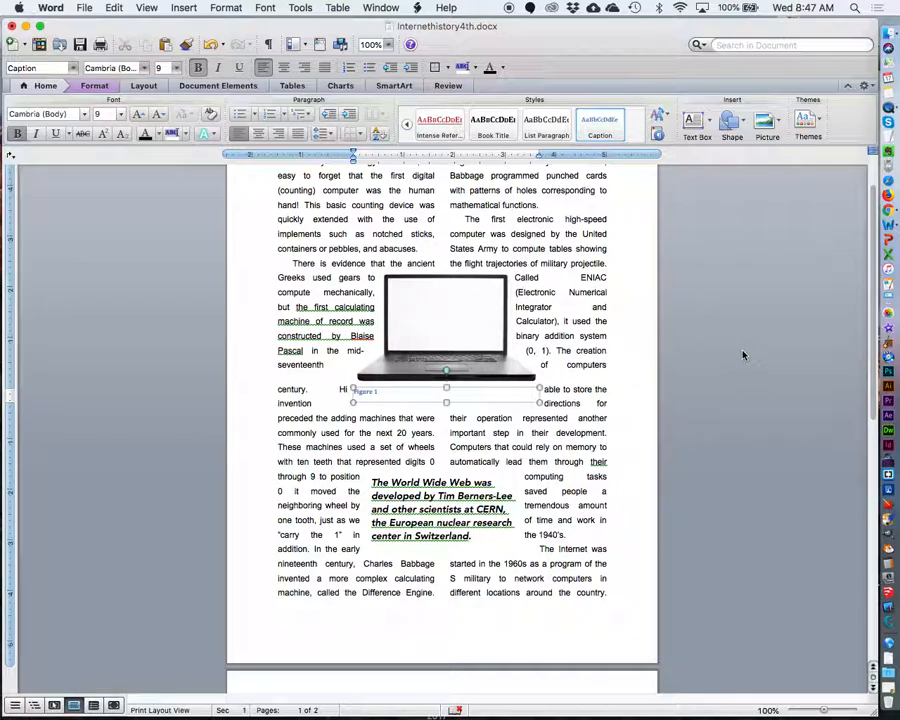
Delete the default "Figure 1" text from the caption box under the laptop picture
left_click(387, 45)
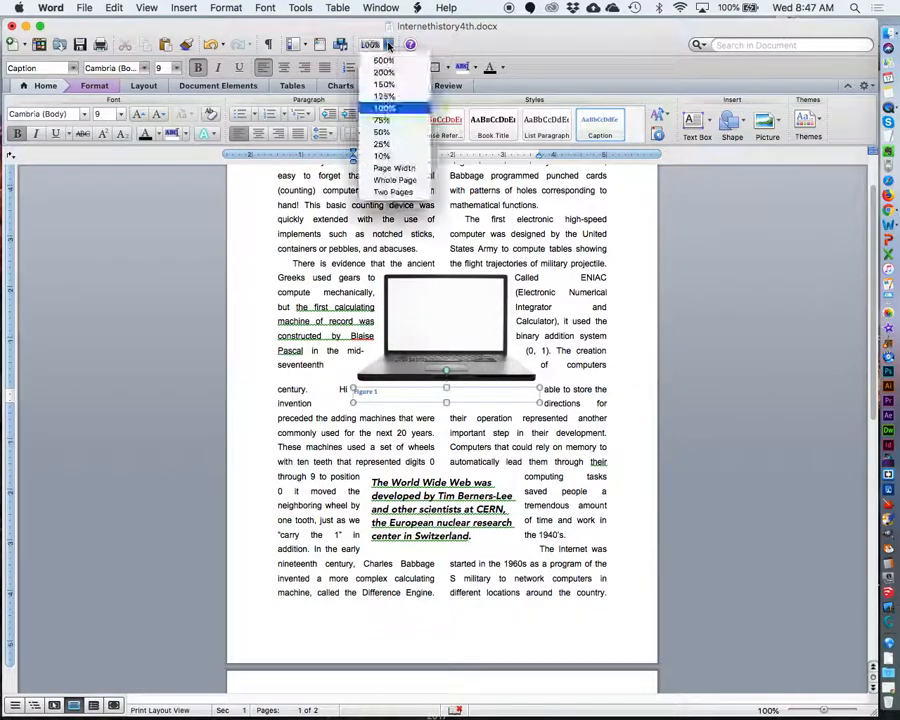
left_click(385, 84)
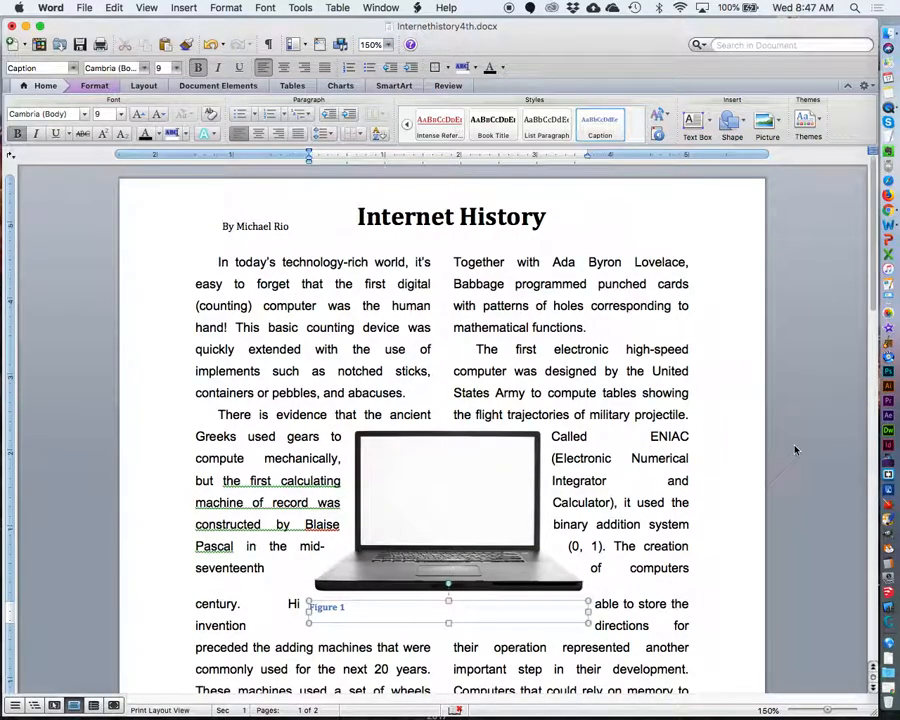
scroll(795, 450, "down", 3)
scroll(795, 450, "down", 1)
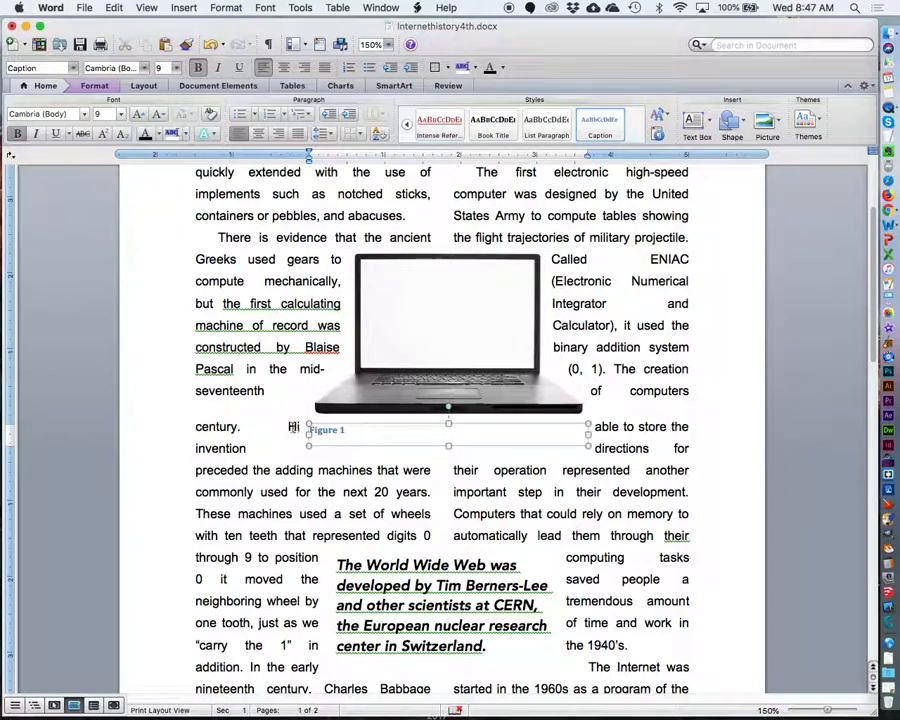
left_click(352, 430)
key("BackSpace")
key("BackSpace")
key("BackSpace")
key("BackSpace")
key("BackSpace")
key("BackSpace")
key("BackSpace")
key("BackSpace")
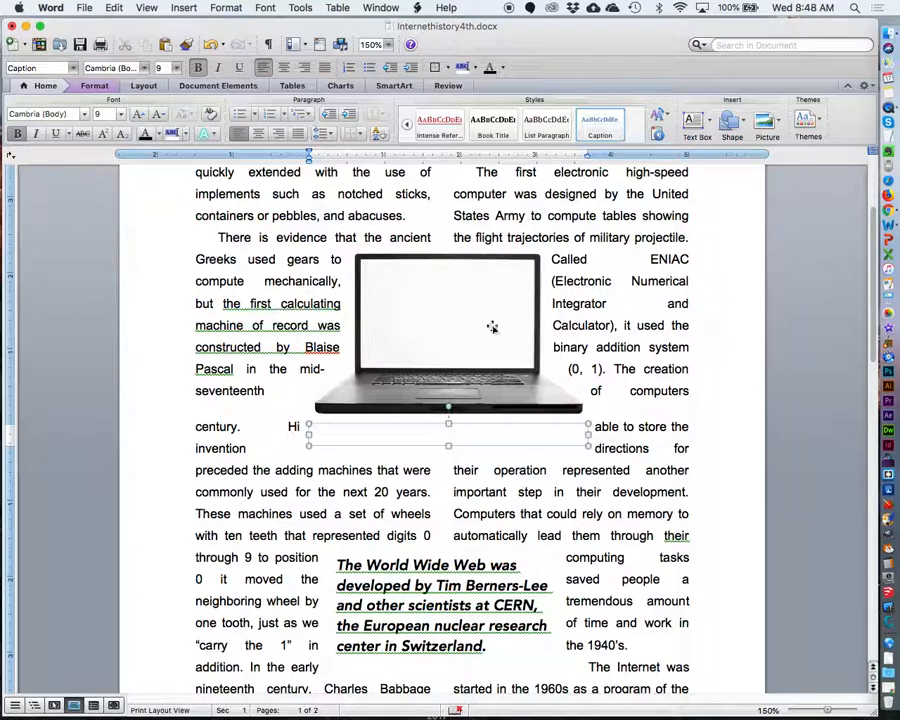
Enter the centered, italic, non-bold caption "The Internet is changing how we live and work." under the laptop picture
left_click(218, 68)
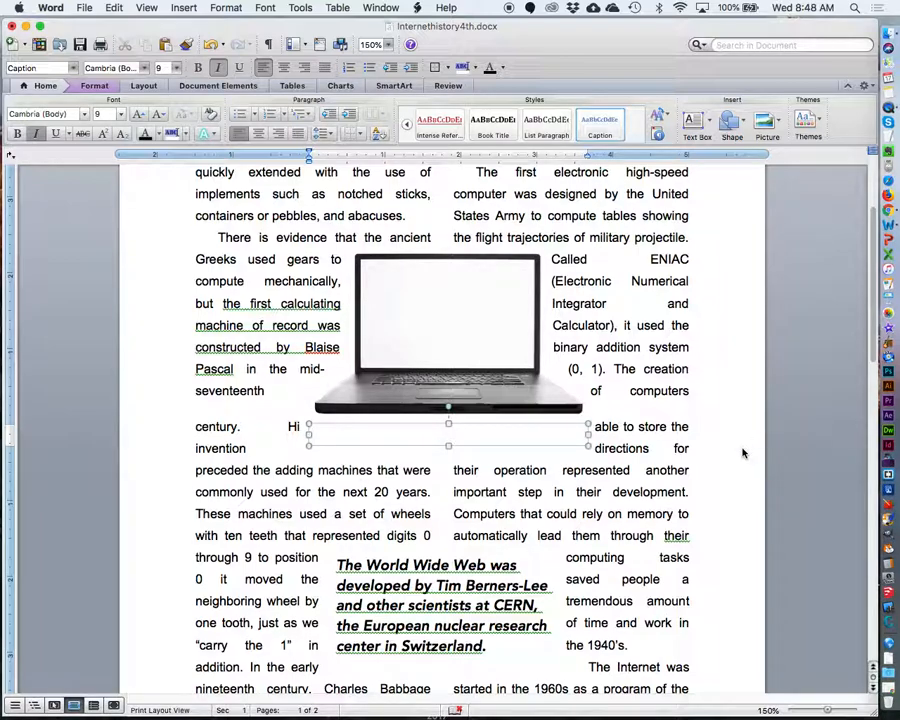
type("The Internet is changing how w")
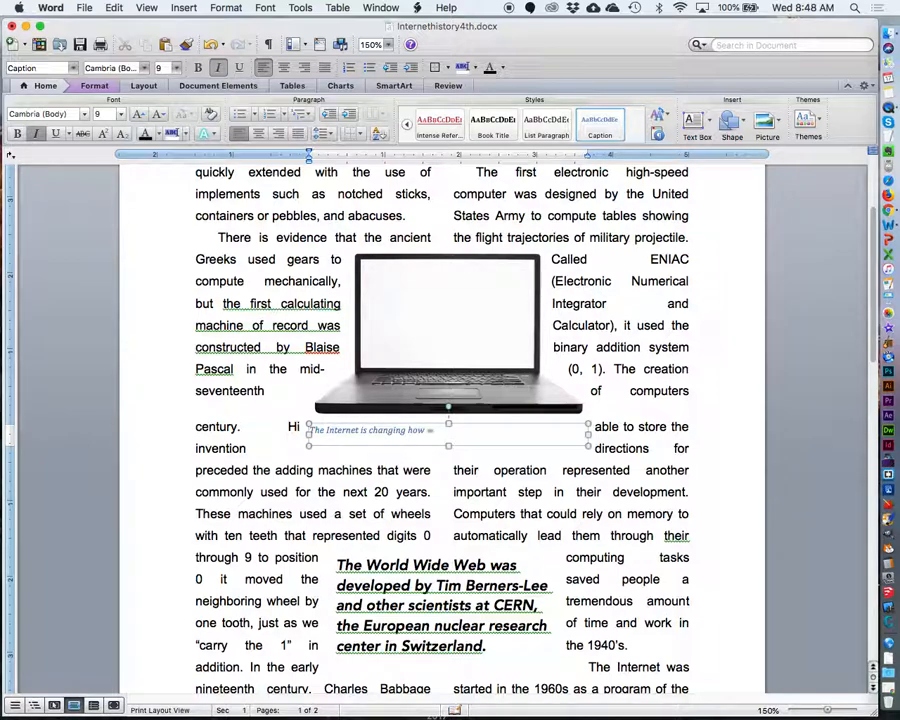
type("e live and work!")
key("BackSpace")
type(".")
left_click(284, 67)
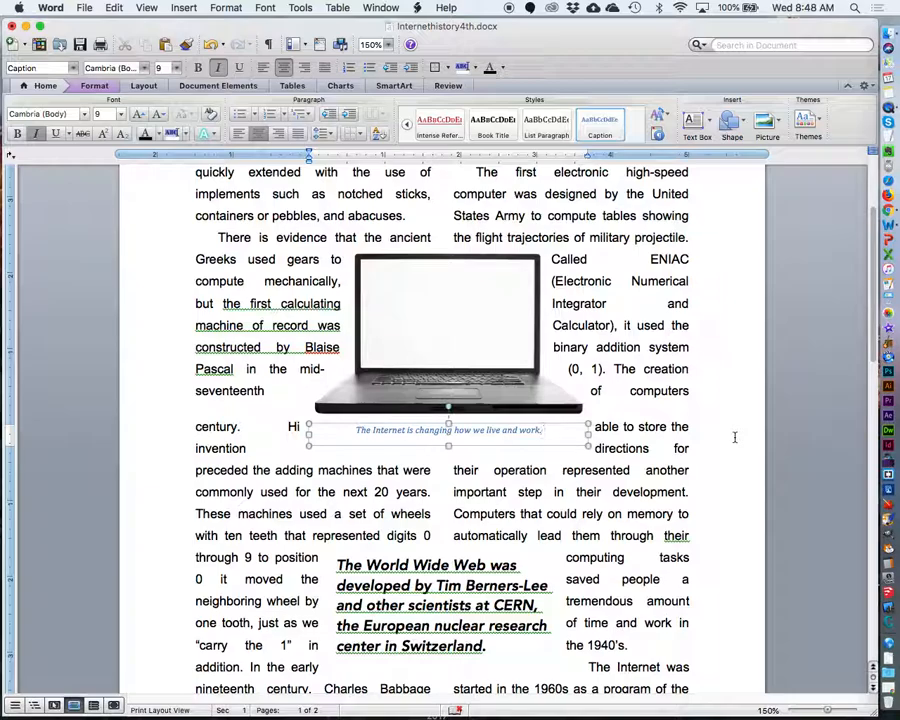
Increase the font size of the whole caption text under the laptop picture slightly
left_click(388, 44)
left_click(385, 72)
scroll(758, 460, "up", 3)
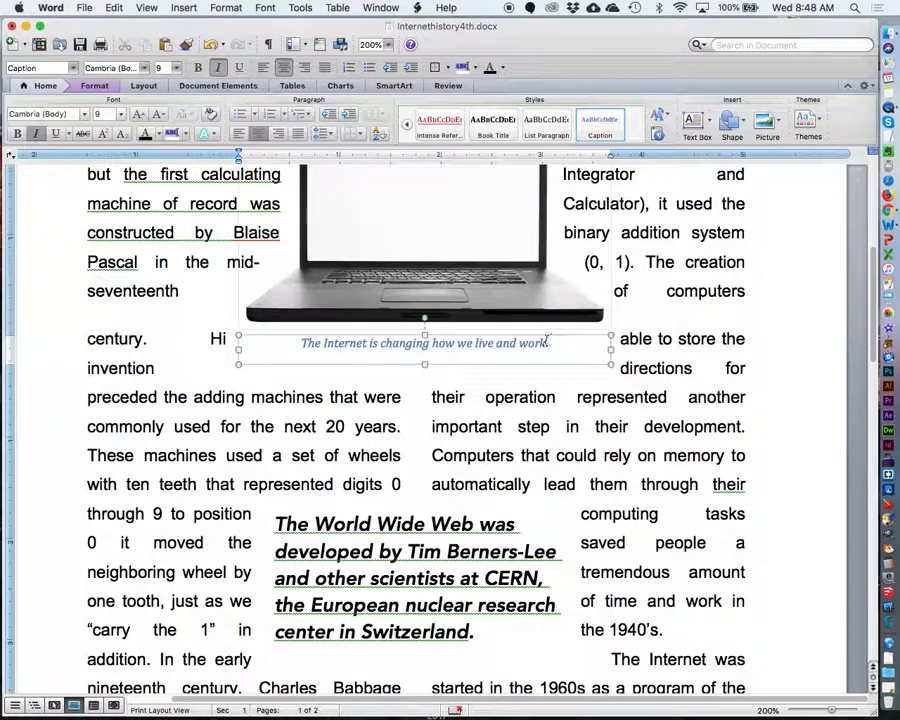
left_click_drag(556, 343, 308, 341)
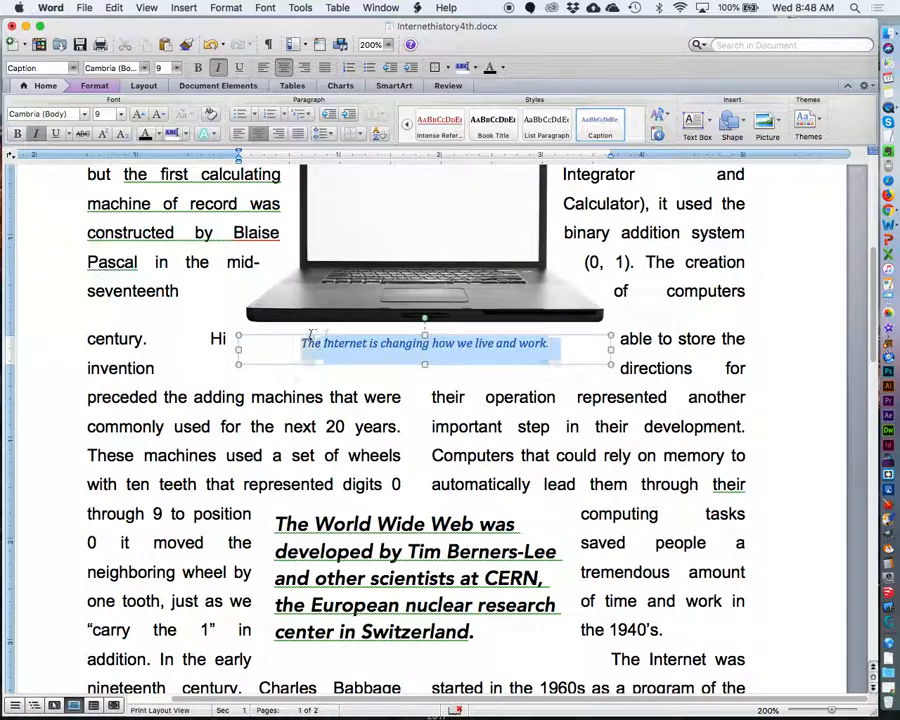
left_click(176, 68)
left_click(174, 107)
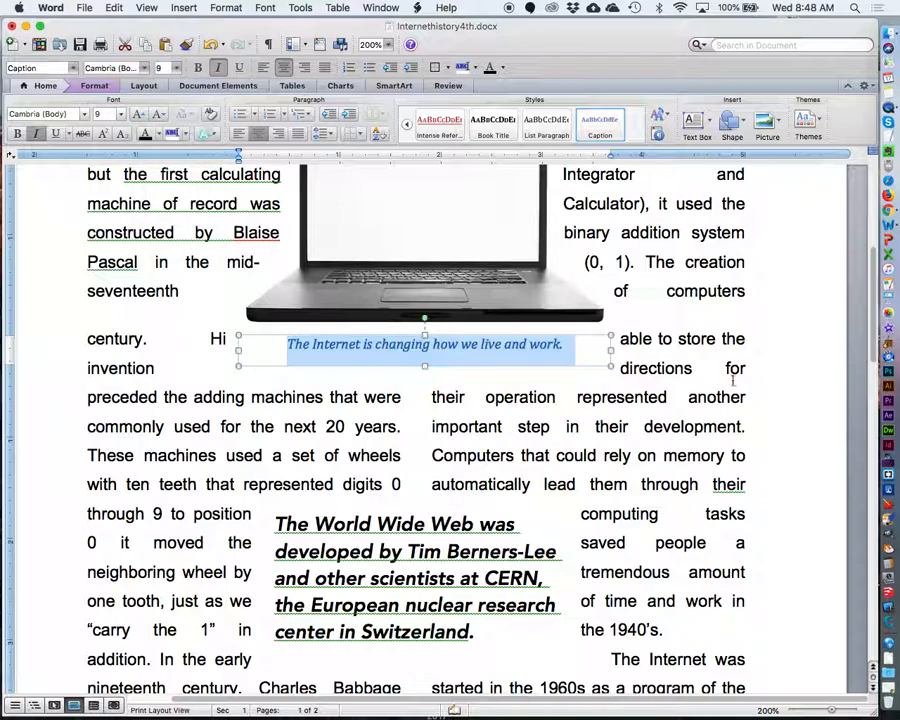
left_click(821, 444)
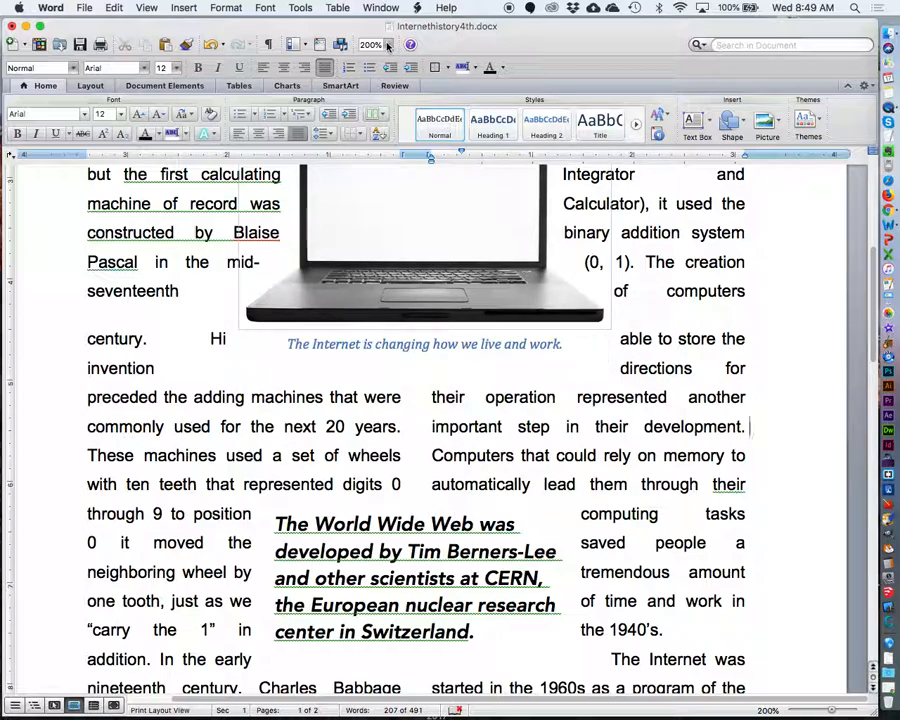
Shrink the laptop picture slightly by resizing it from its upper-left corner
left_click(388, 45)
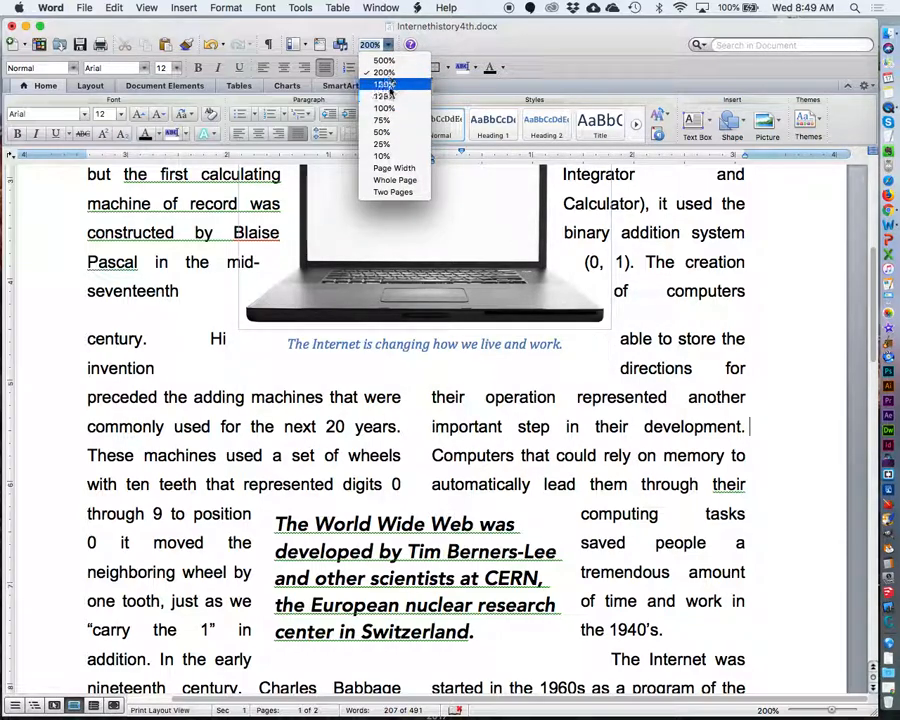
left_click(391, 86)
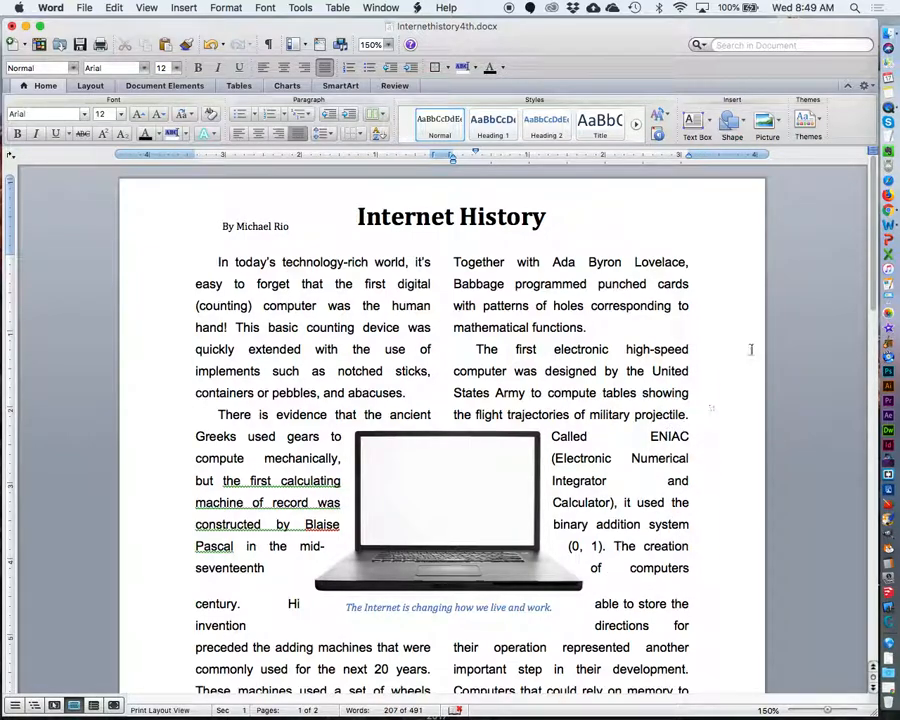
scroll(746, 420, "down", 3)
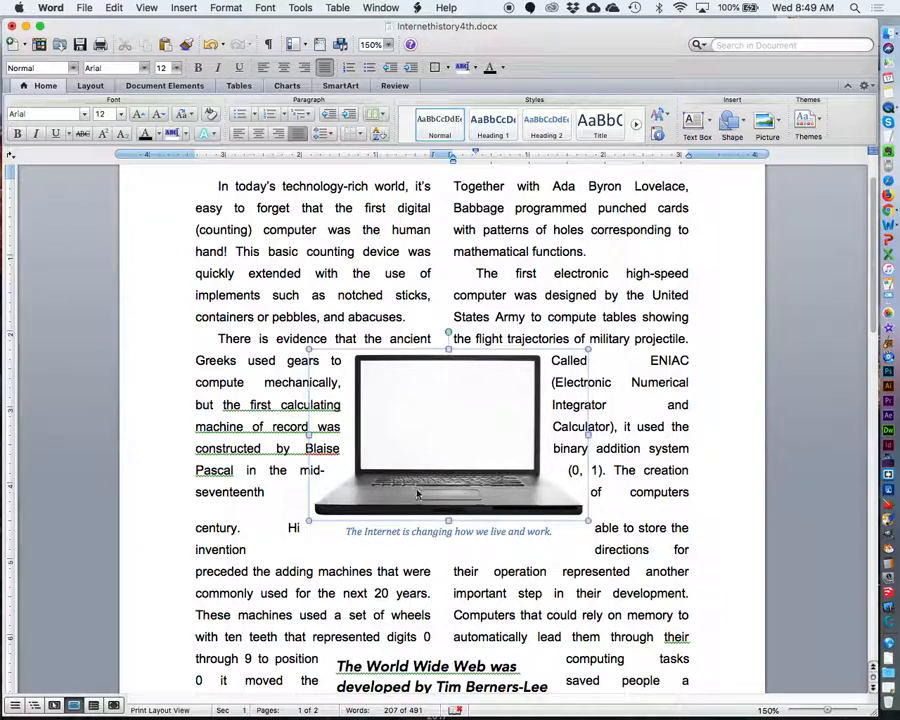
left_click(335, 380)
left_click(309, 349)
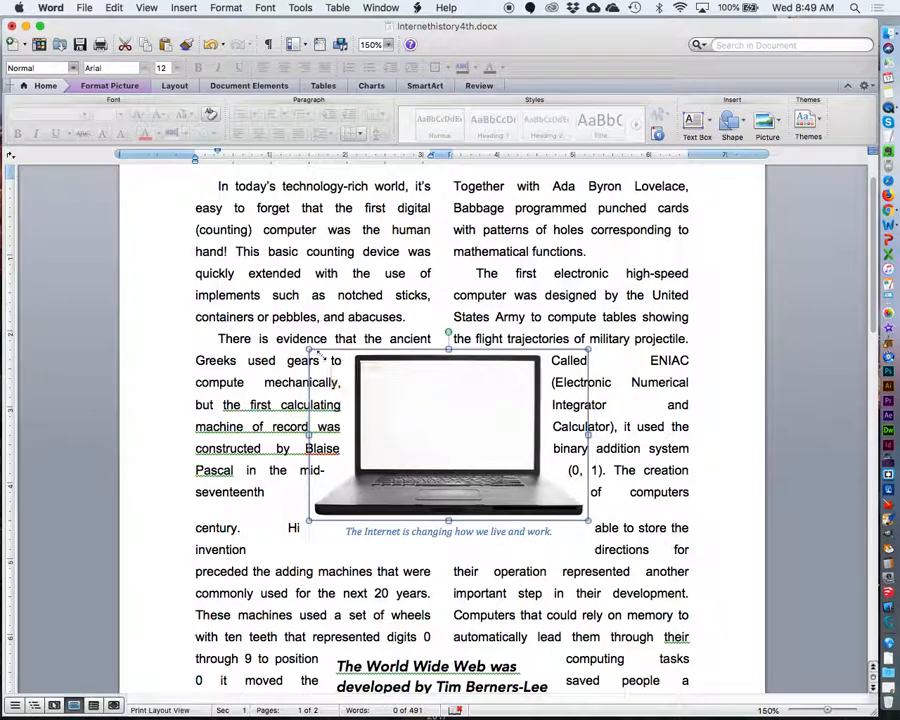
left_click_drag(310, 350, 328, 360)
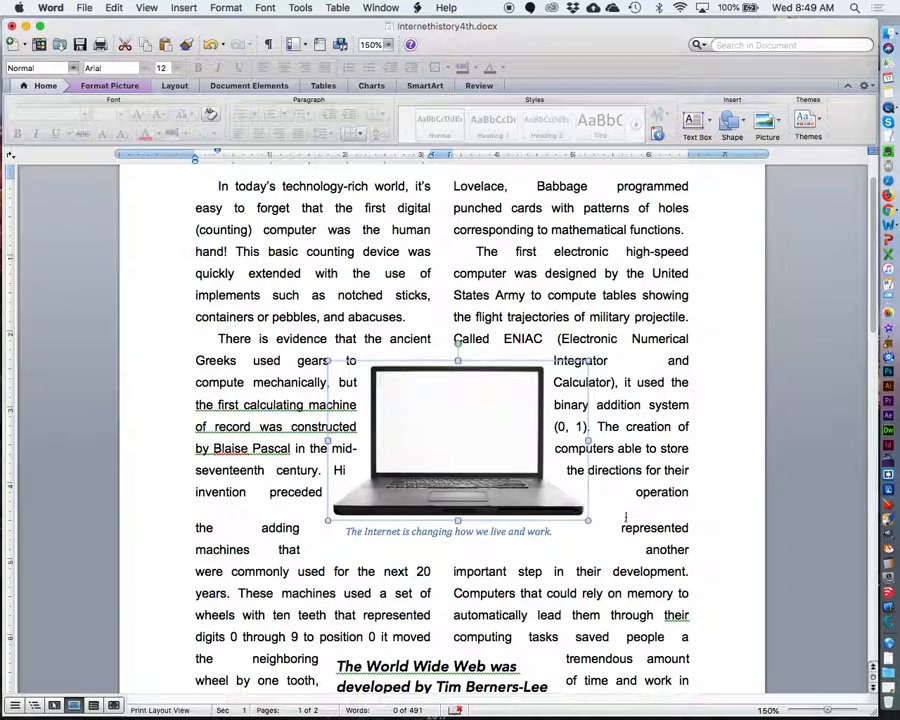
left_click(730, 494)
Review how the article text wraps around the picture, caption and quote box, ending at 100% zoom
scroll(730, 543, "up", 3)
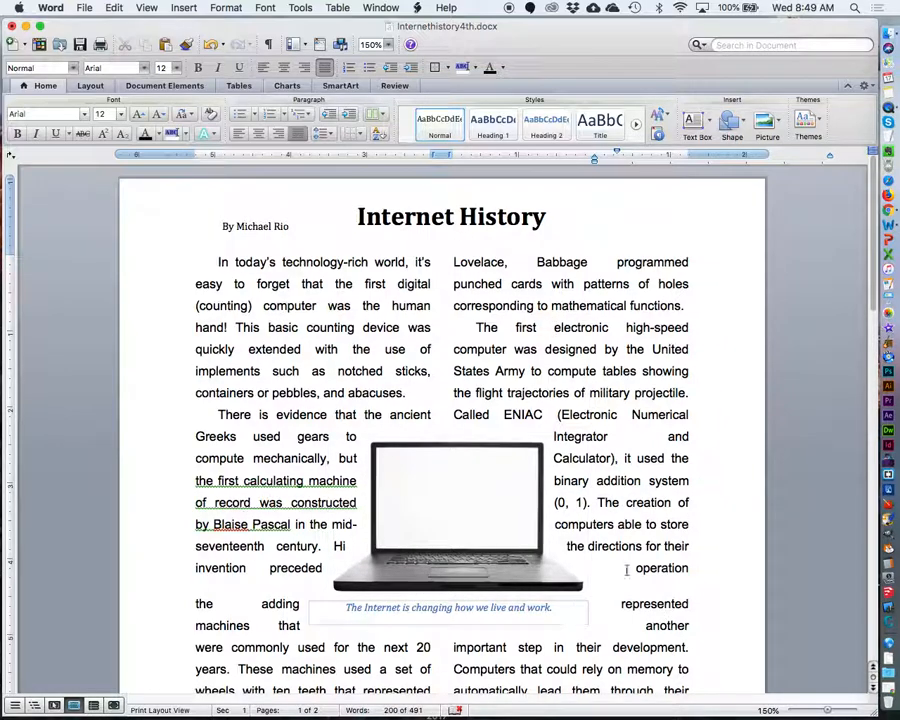
scroll(400, 560, "down", 10)
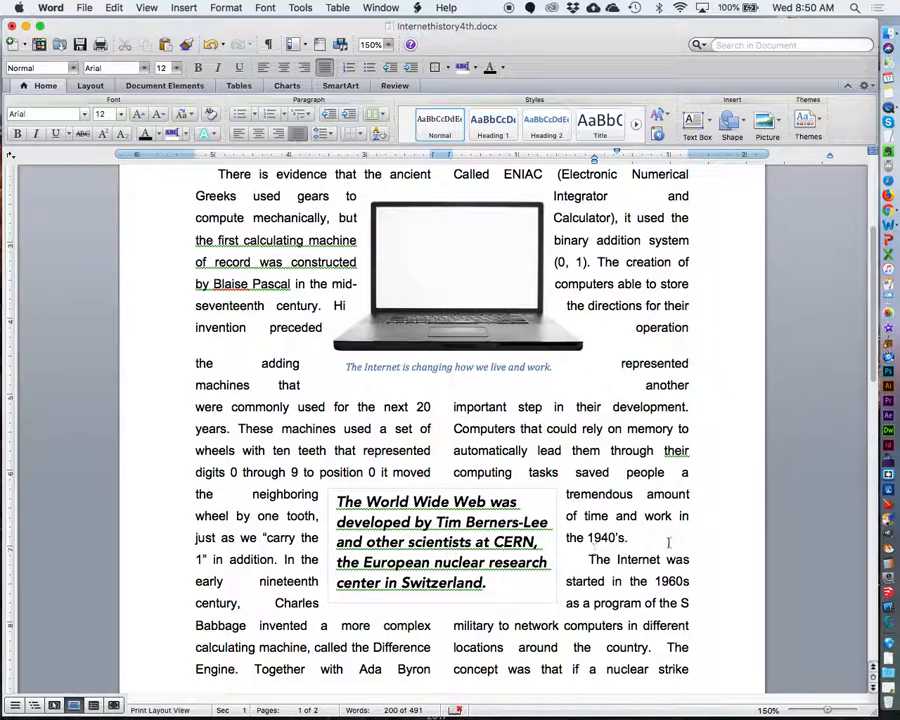
scroll(700, 530, "down", 5)
left_click(440, 412)
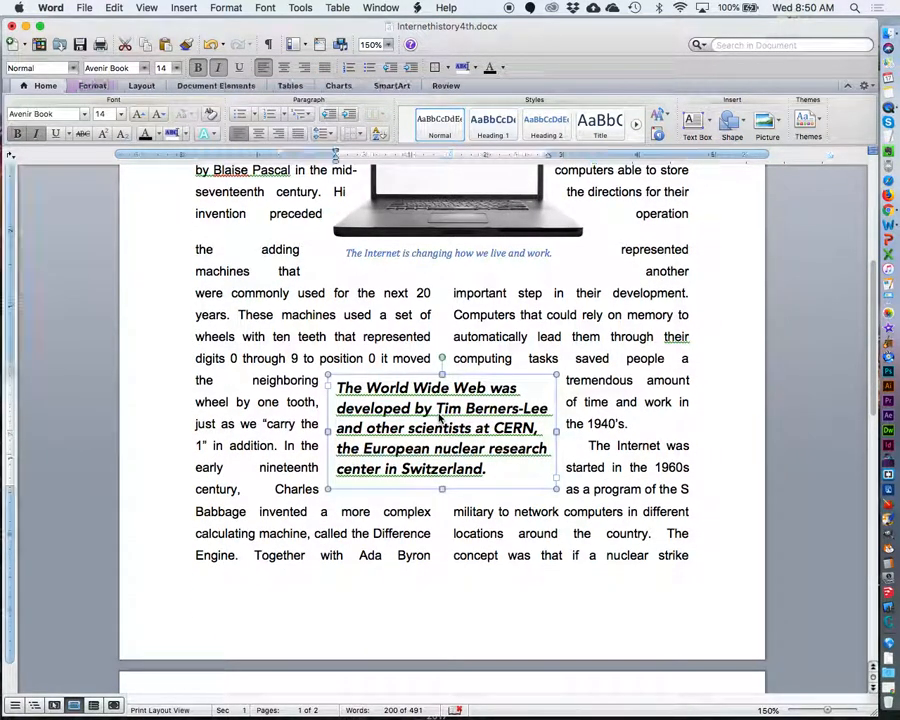
mouse_move(445, 383)
left_mouse_down()
mouse_move(455, 386)
mouse_move(429, 387)
left_mouse_up()
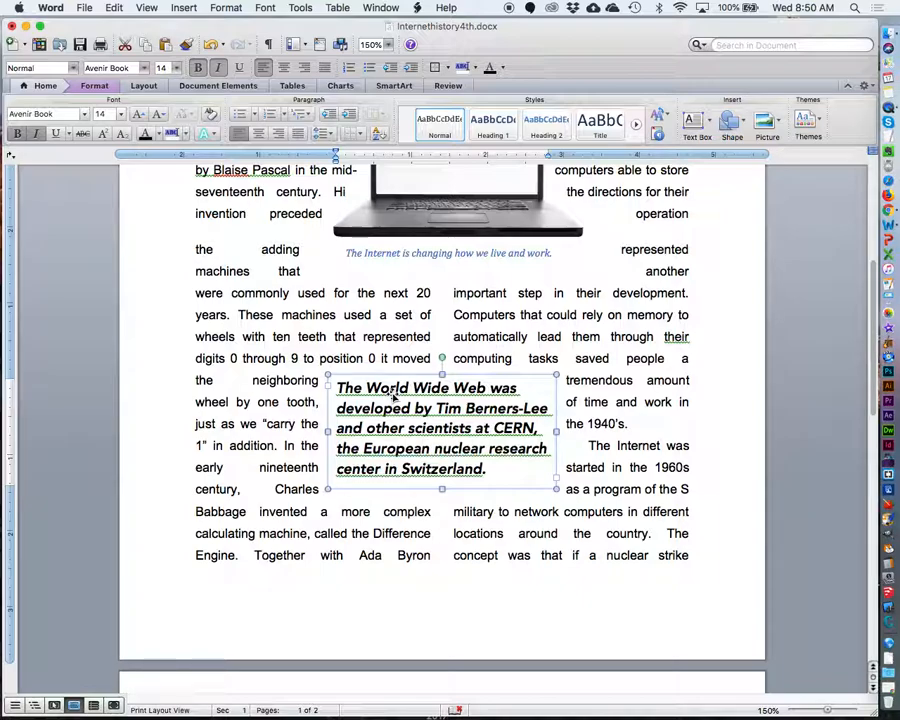
left_click(606, 358)
scroll(735, 508, "up", 3)
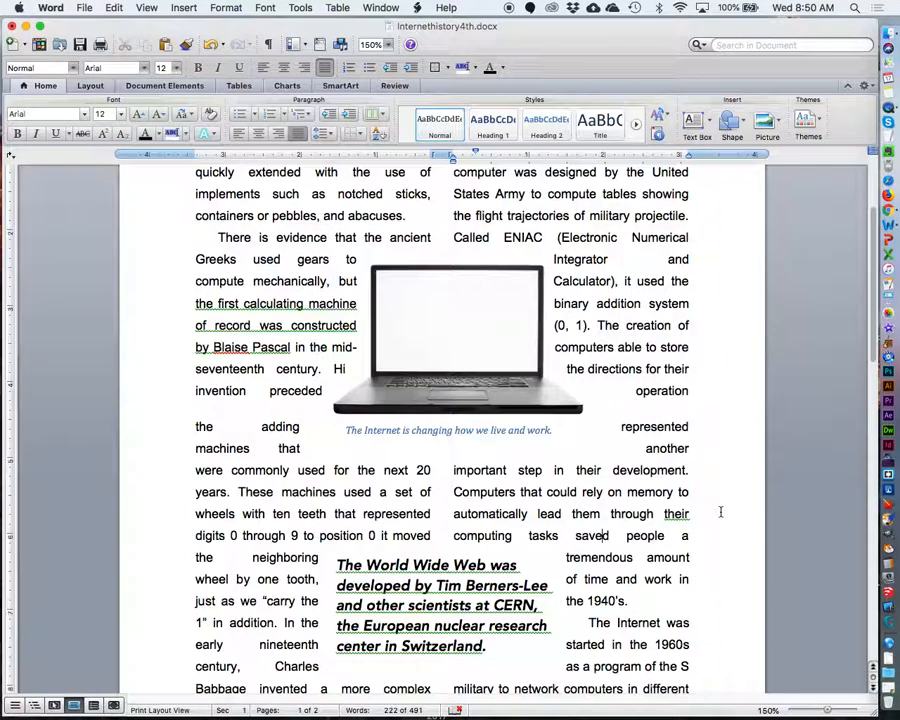
left_click(388, 45)
left_click(384, 108)
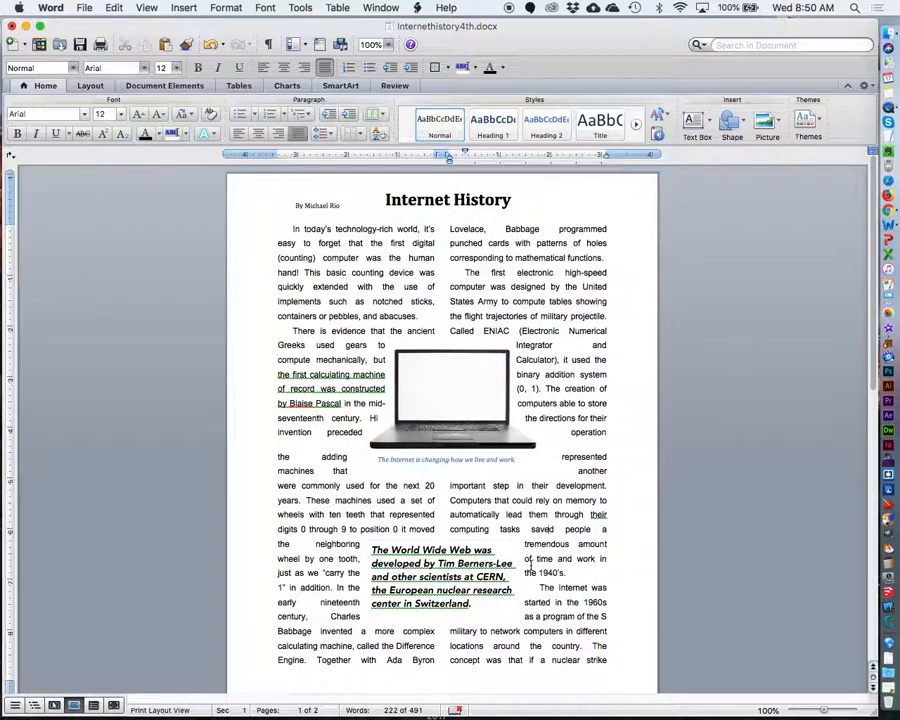
scroll(531, 567, "down", 2)
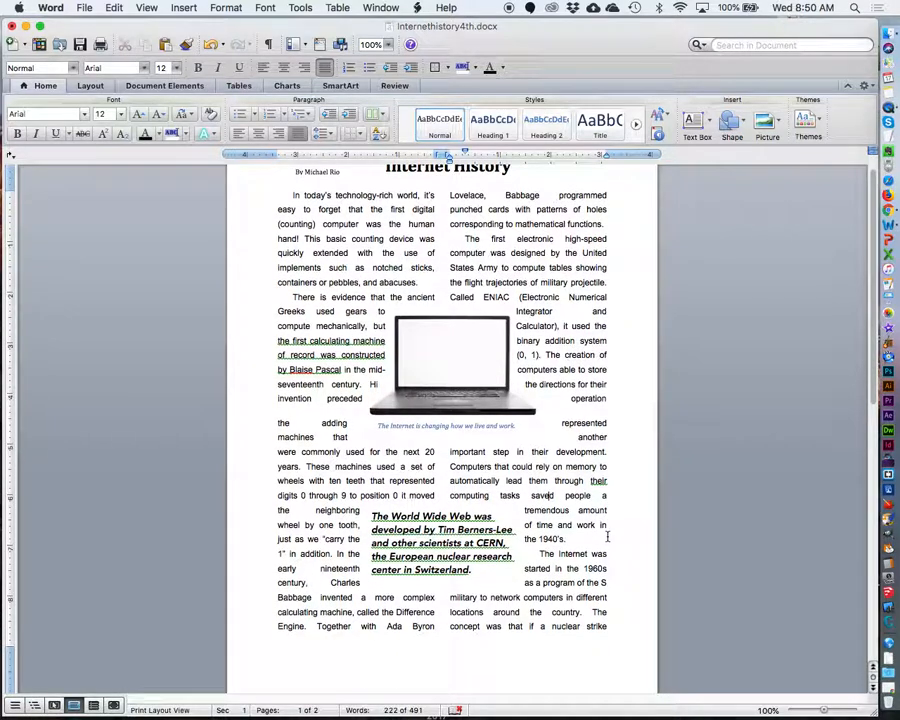
Save the Internet History document
scroll(604, 590, "up", 2)
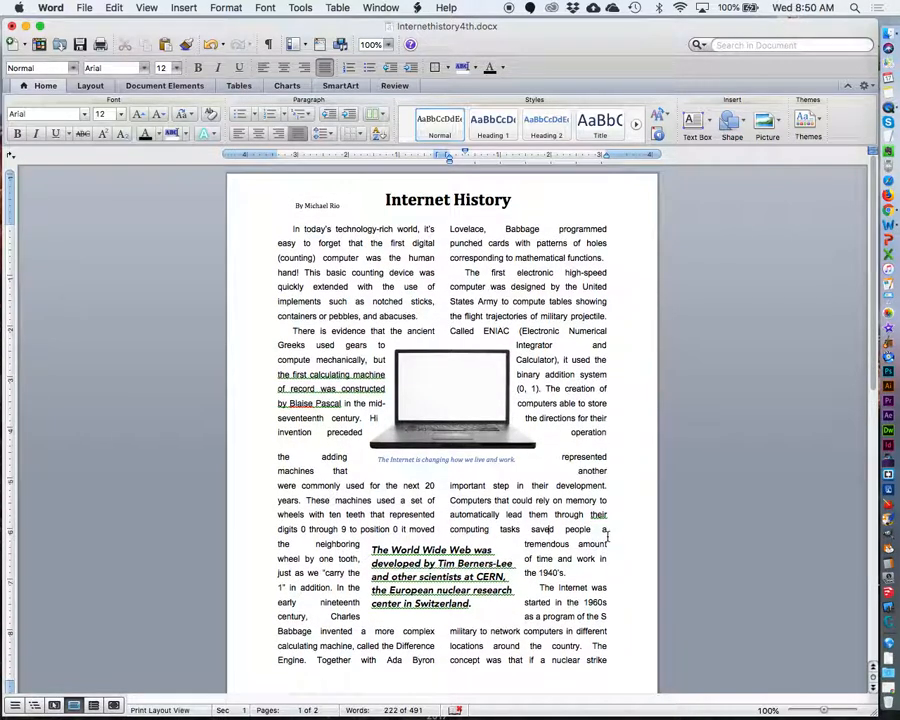
left_click(82, 7)
left_click(98, 112)
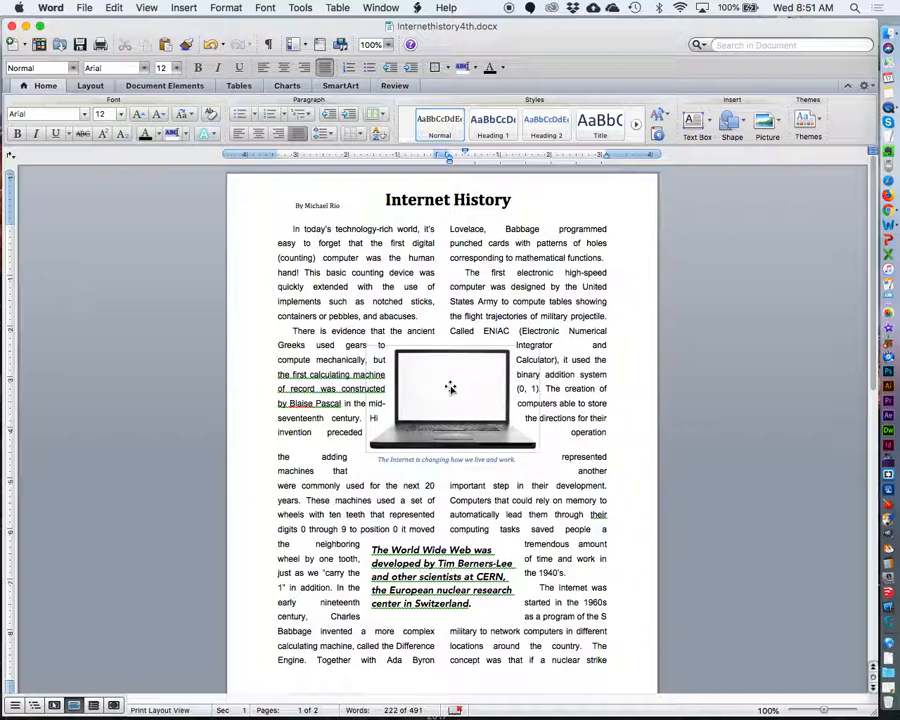
left_click(458, 447)
left_click(460, 563)
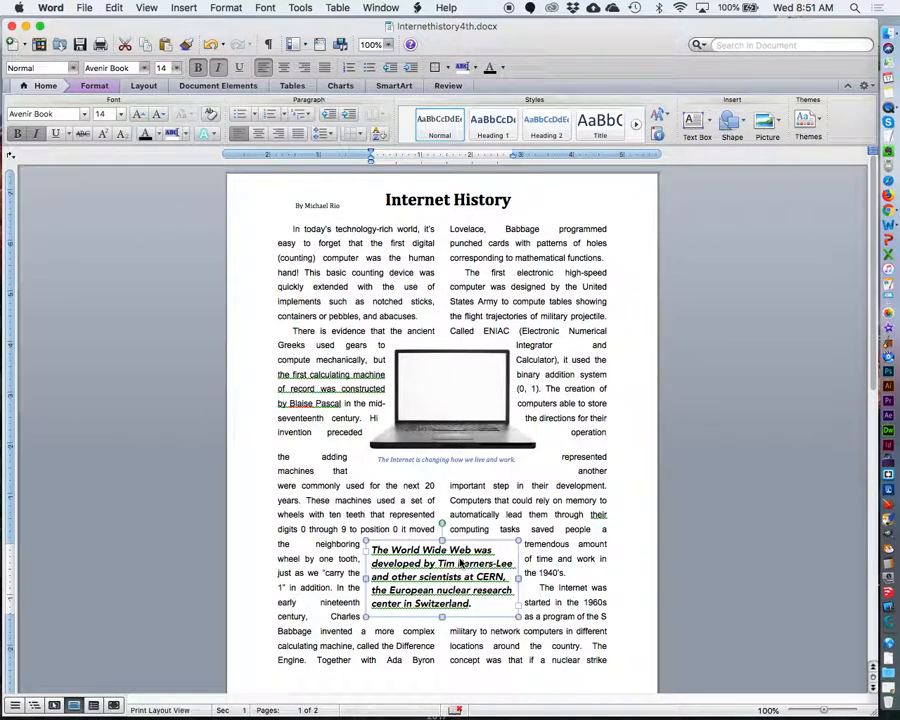
left_click(613, 285)
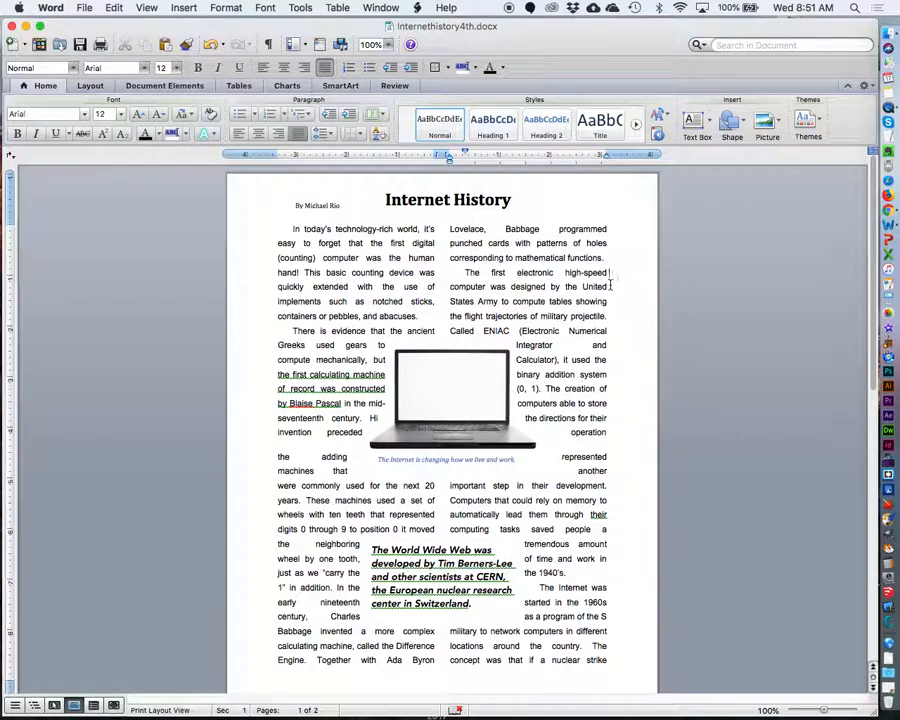
Choose a box border with a solid 1/2 pt line for the article's first paragraph
left_click(309, 244)
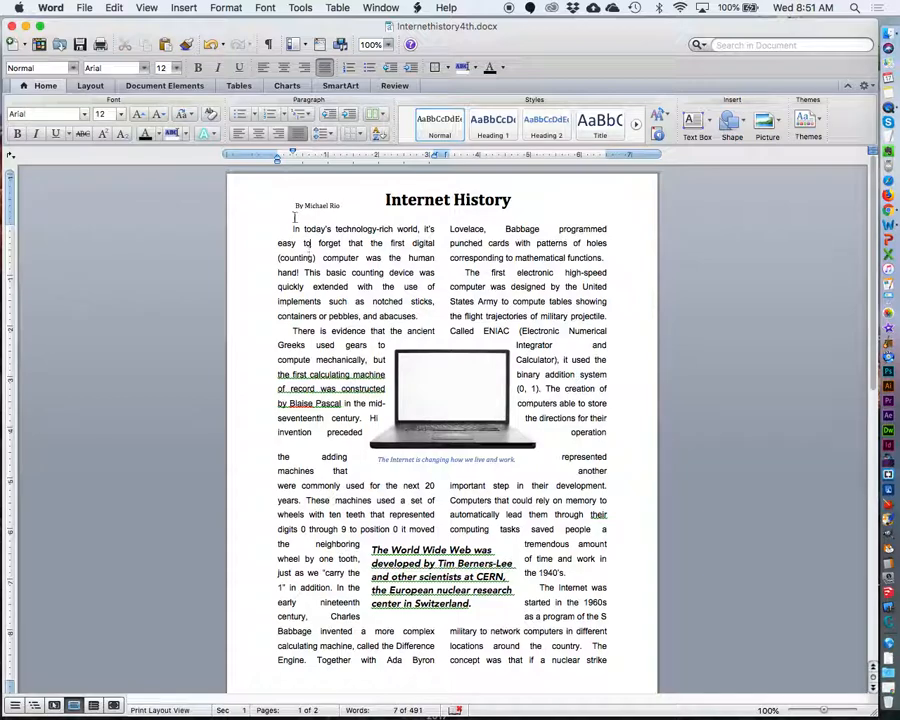
left_click(226, 7)
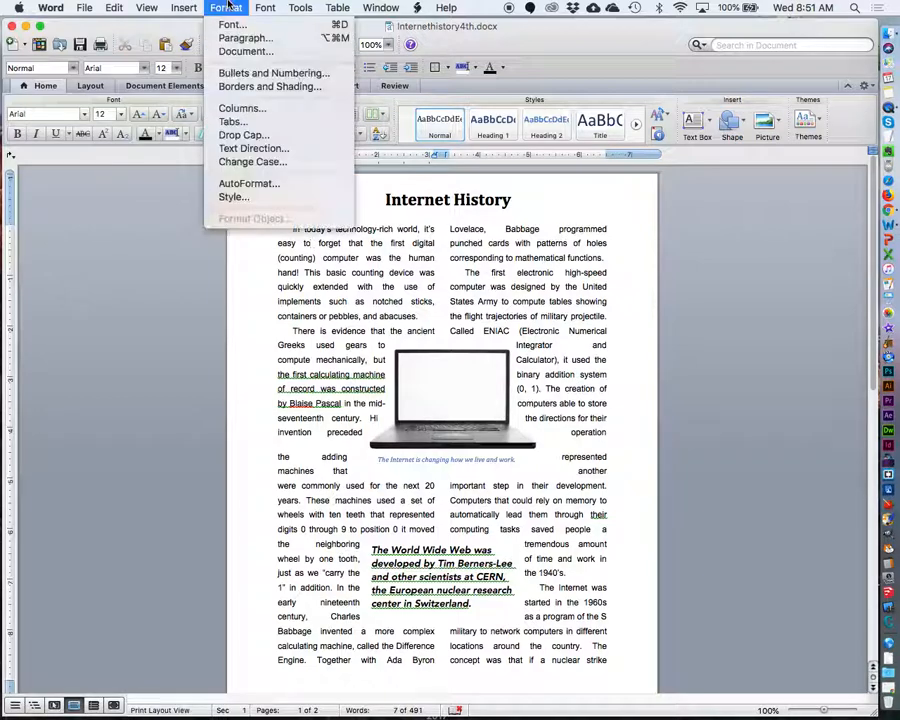
left_click(245, 87)
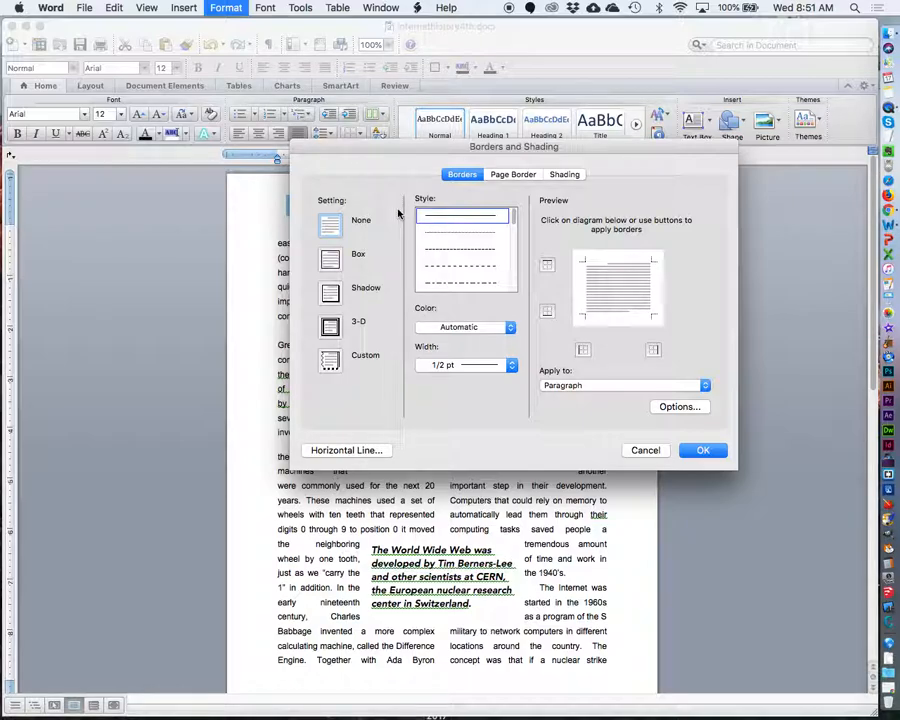
left_click(329, 259)
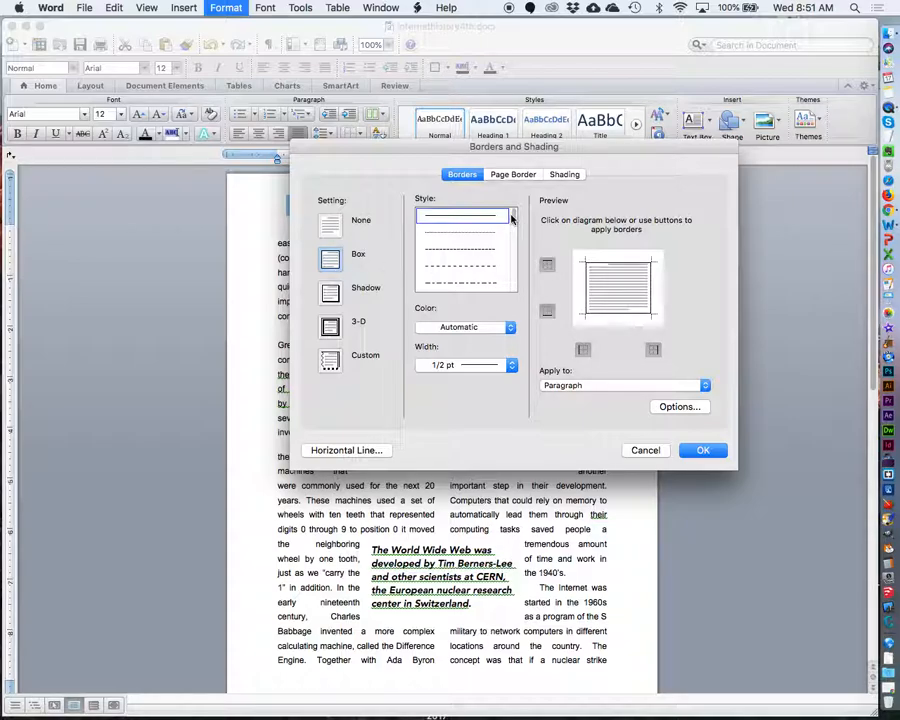
left_click(511, 365)
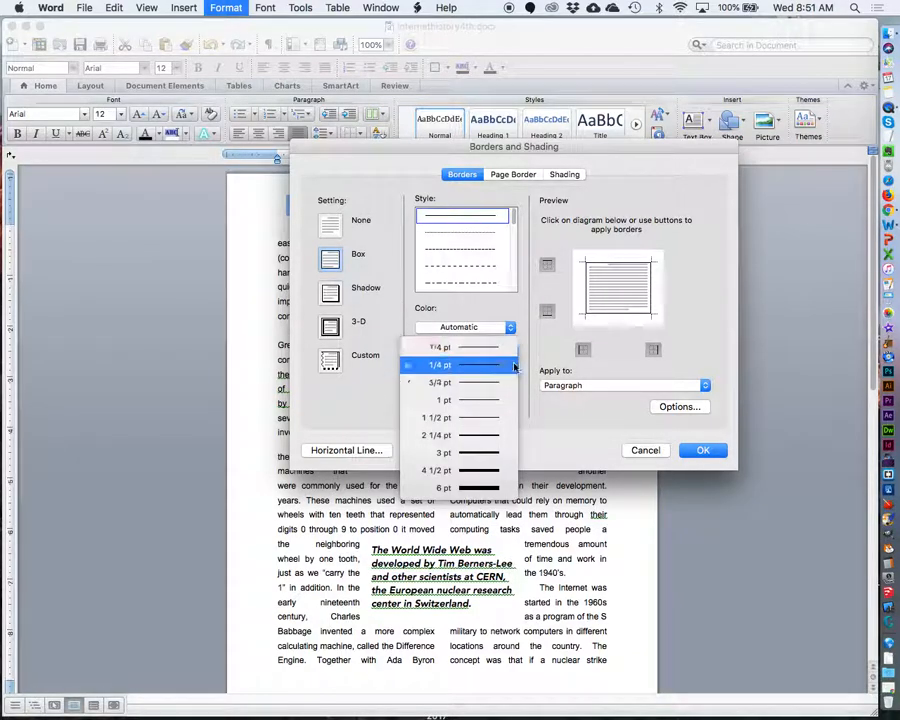
left_click(514, 368)
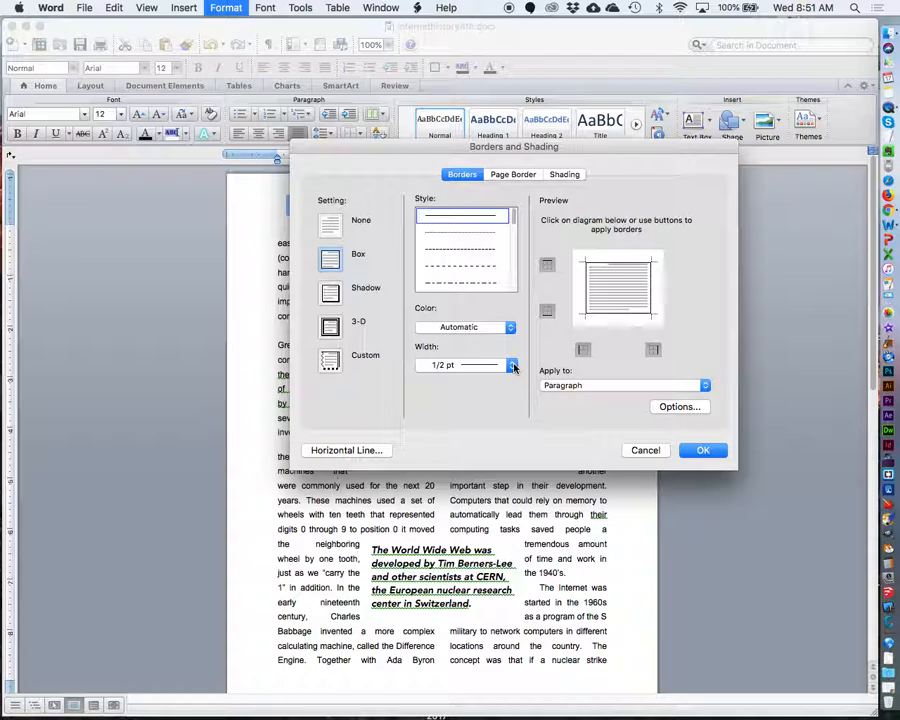
Try green for the box border, switch its color to blue, and keep it applied to the paragraph
left_click(496, 327)
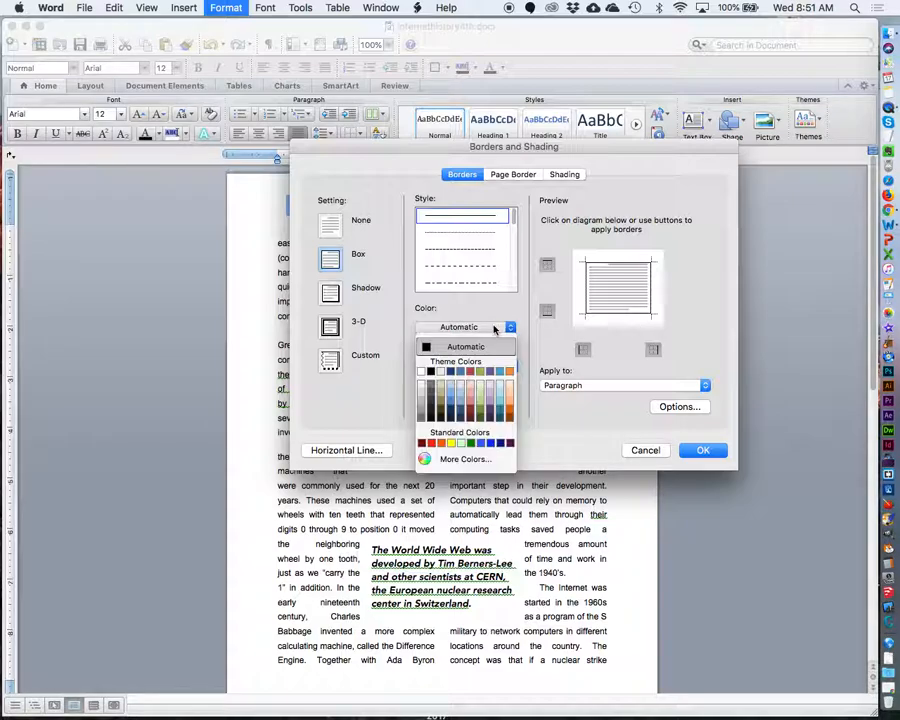
left_click(469, 443)
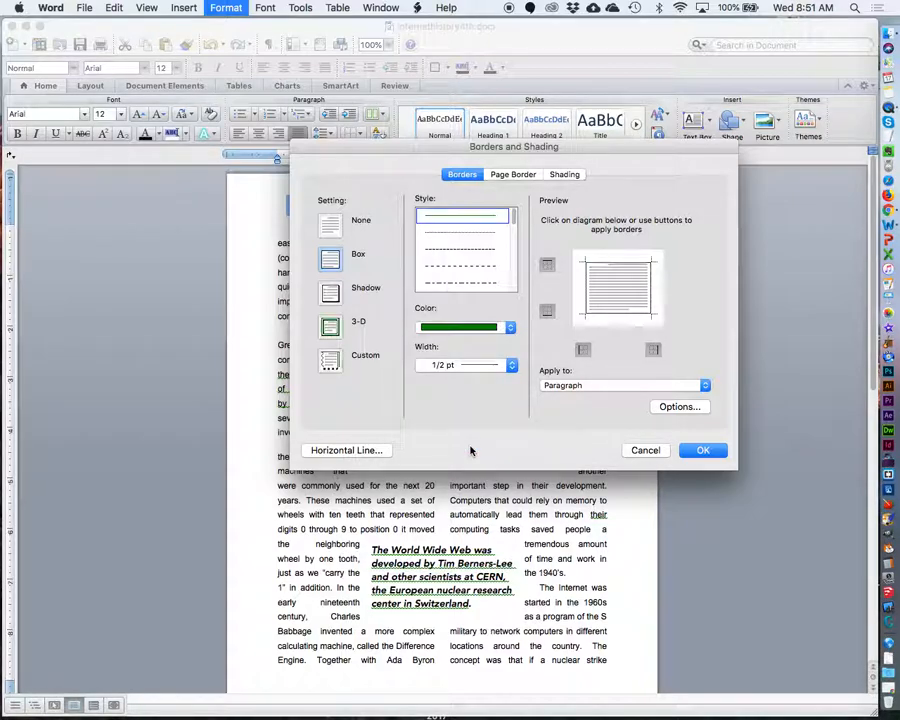
left_click(509, 327)
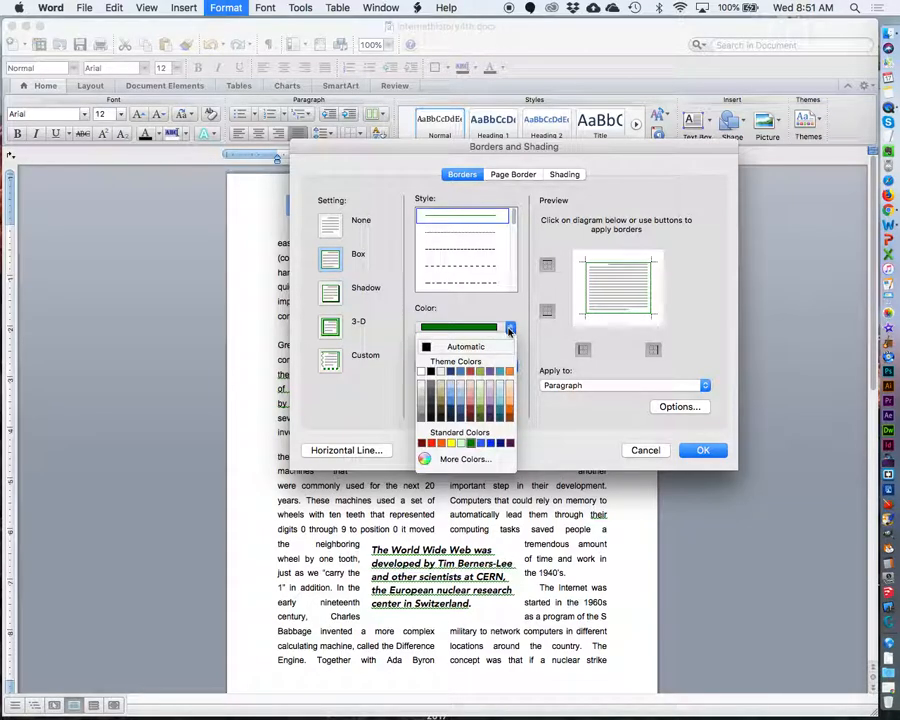
left_click(482, 445)
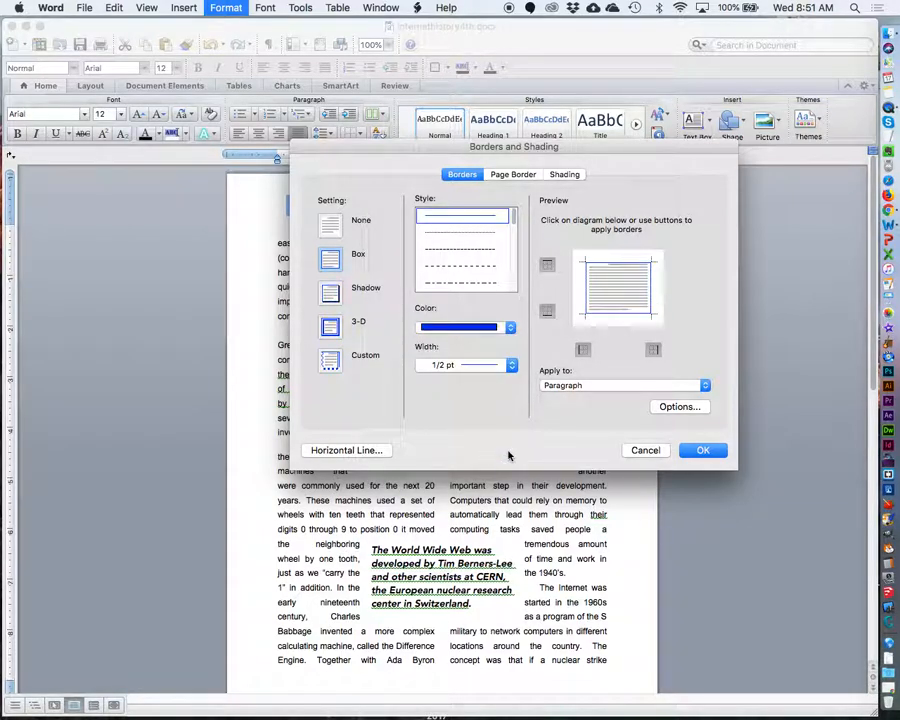
left_click(583, 389)
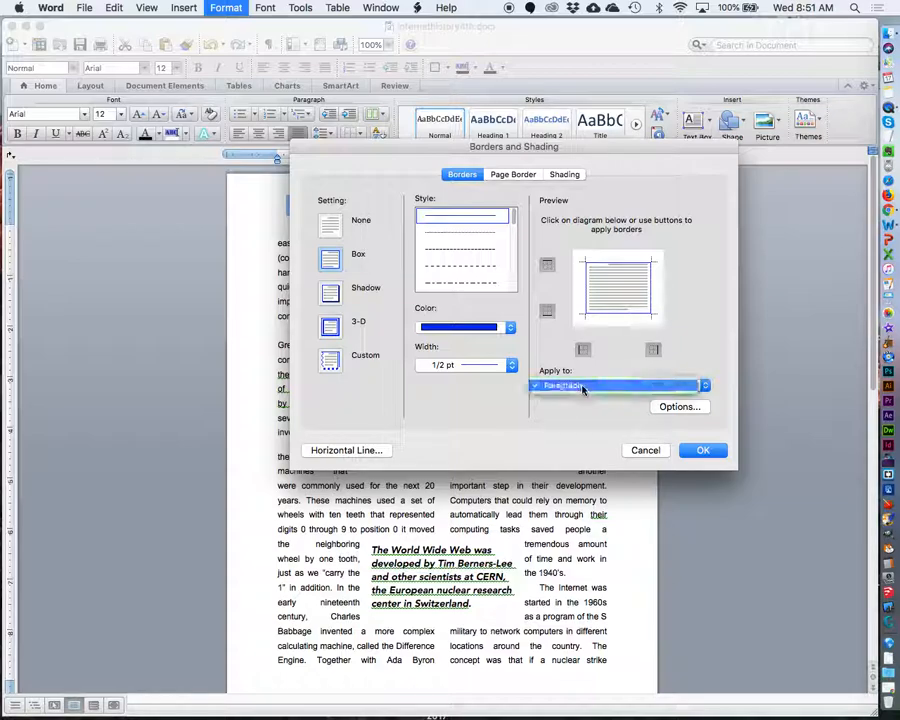
Add a blue 1/2 pt box page border without art to the whole document and apply the border settings
left_click(512, 175)
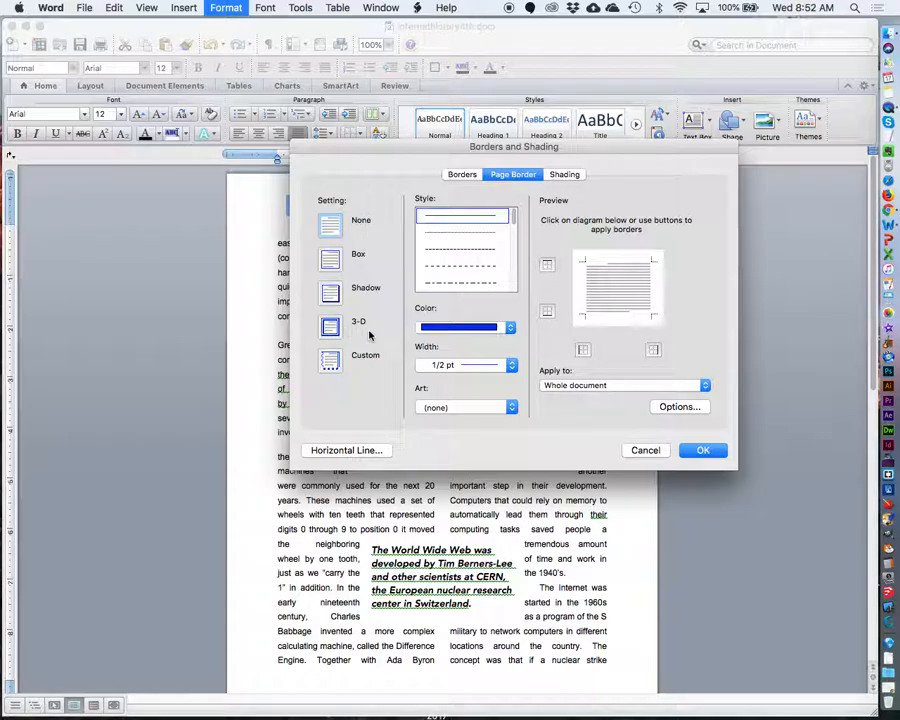
left_click(332, 259)
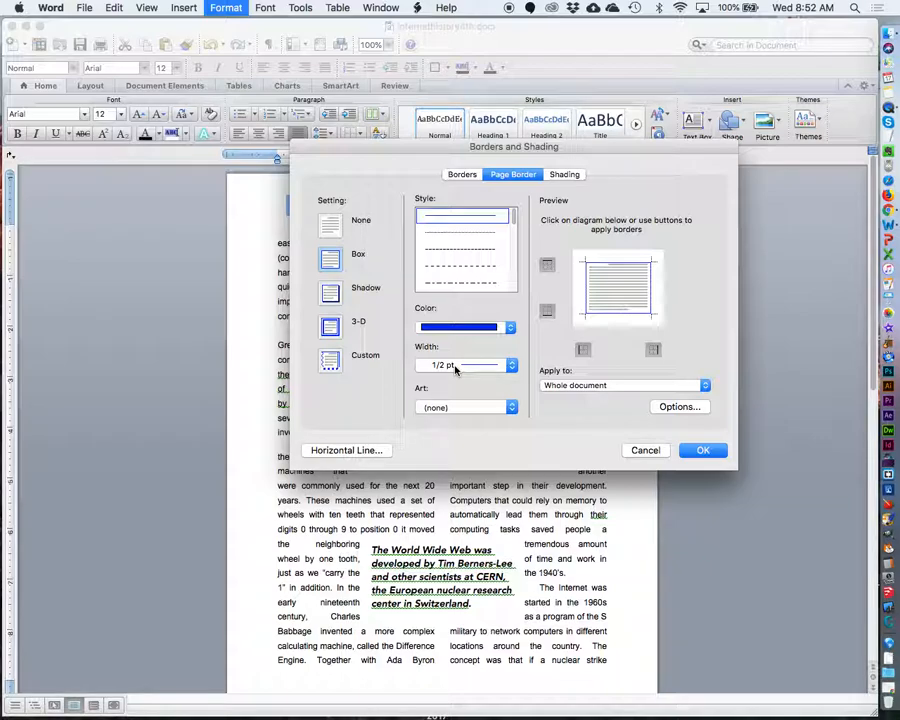
left_click(488, 408)
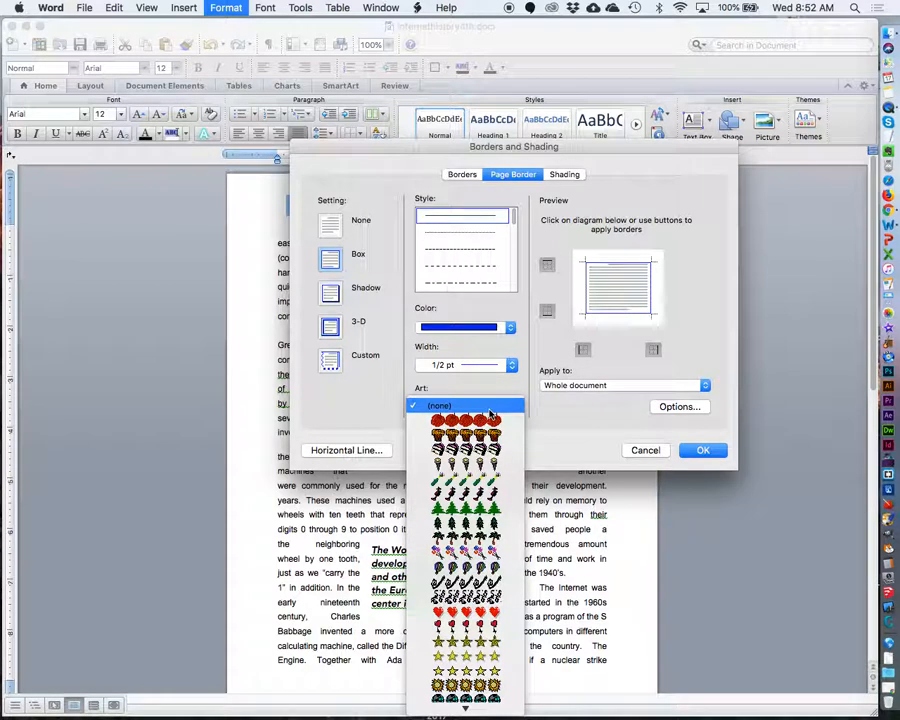
left_click(490, 408)
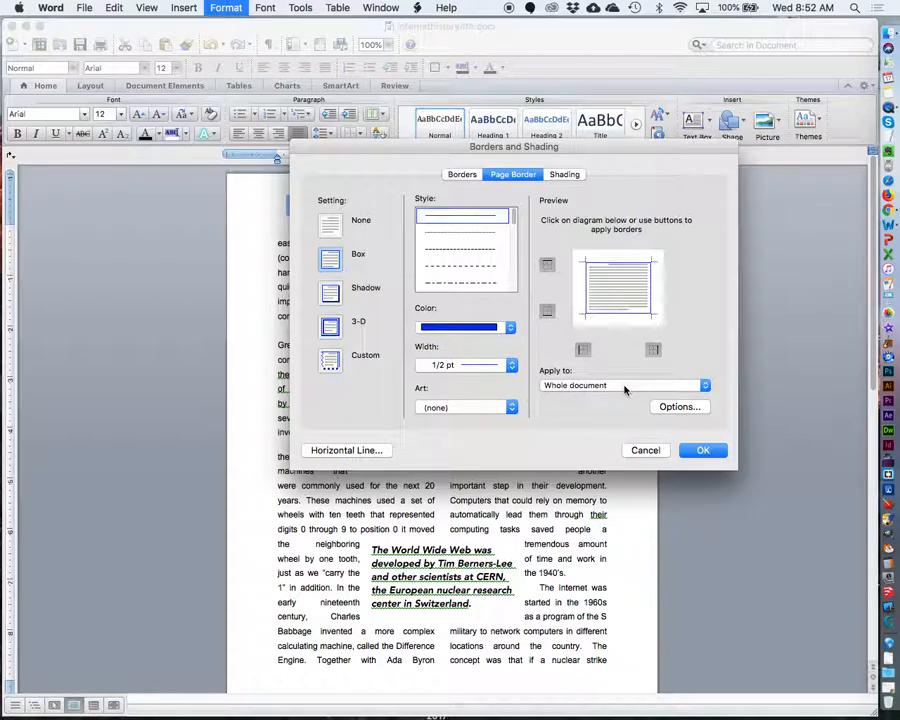
left_click(701, 451)
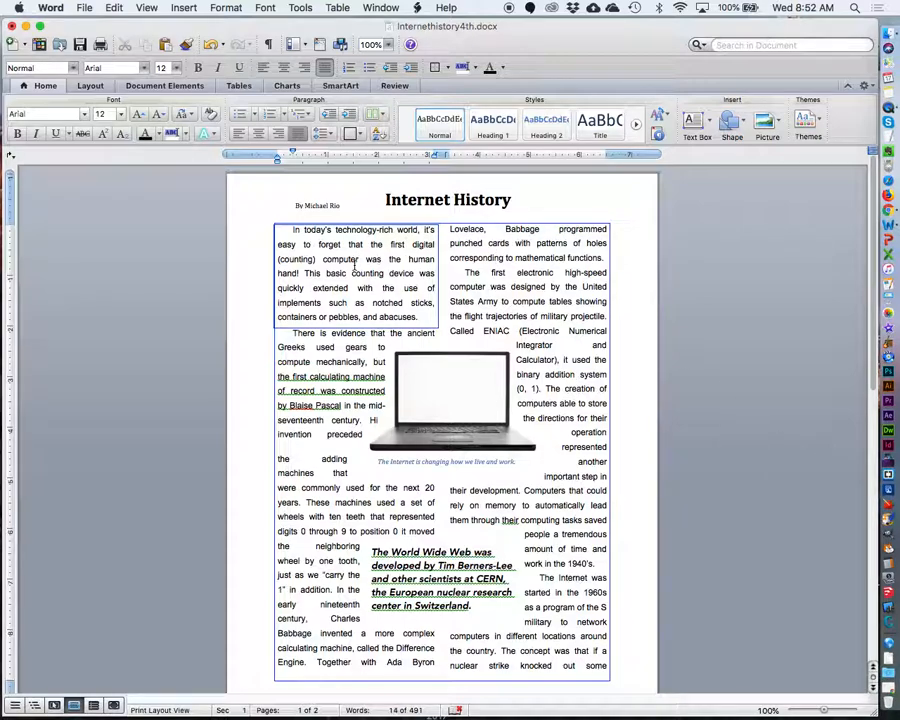
Remove the box border from the first paragraph by setting its paragraph border to None, leaving the spacing options as they are
left_click(355, 260)
left_click(224, 7)
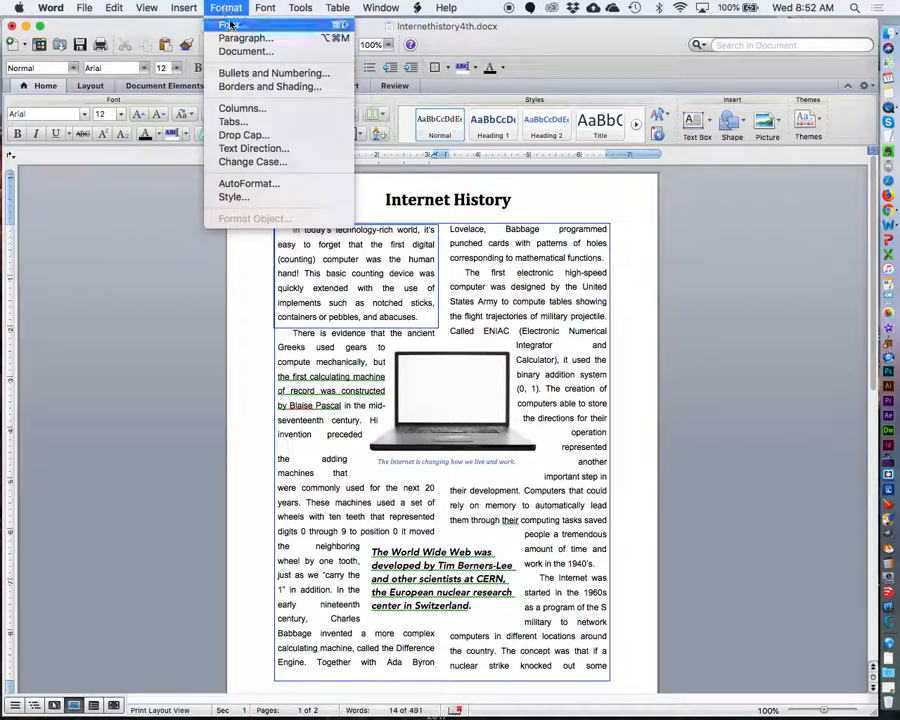
left_click(249, 87)
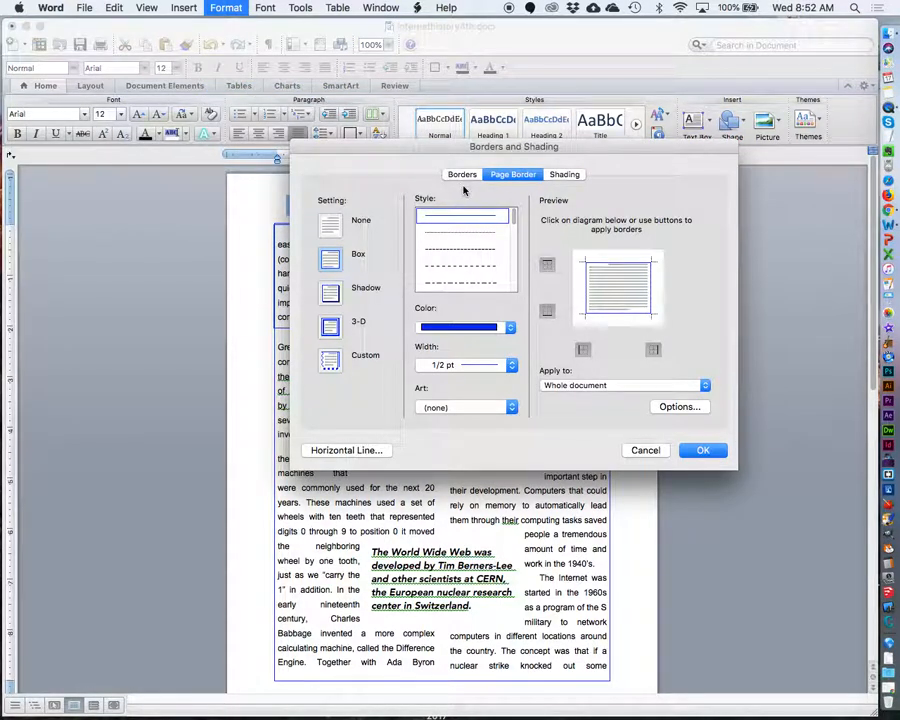
left_click(460, 175)
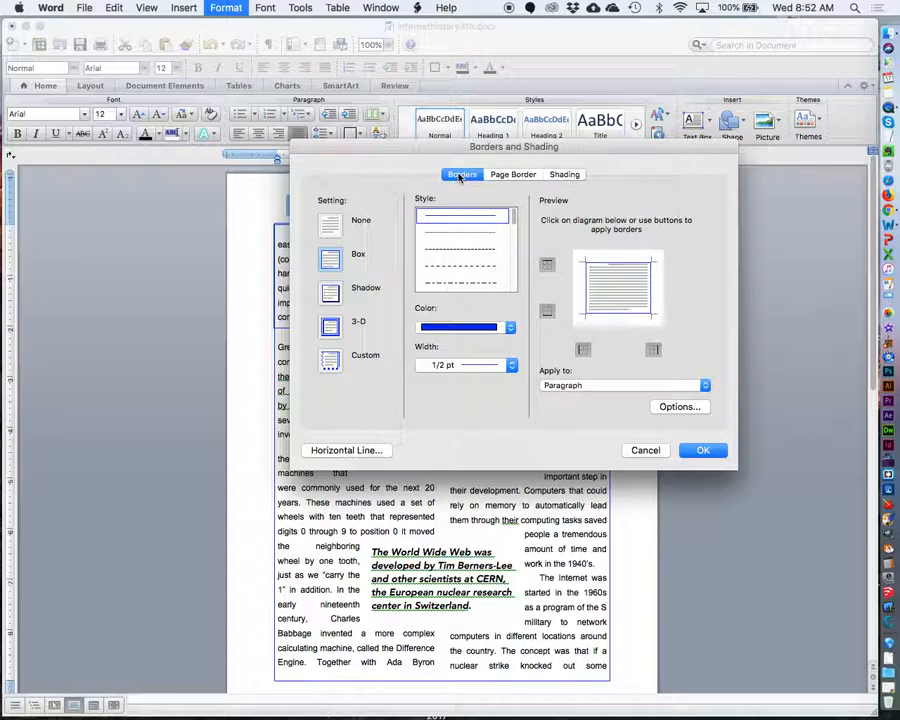
left_click(330, 225)
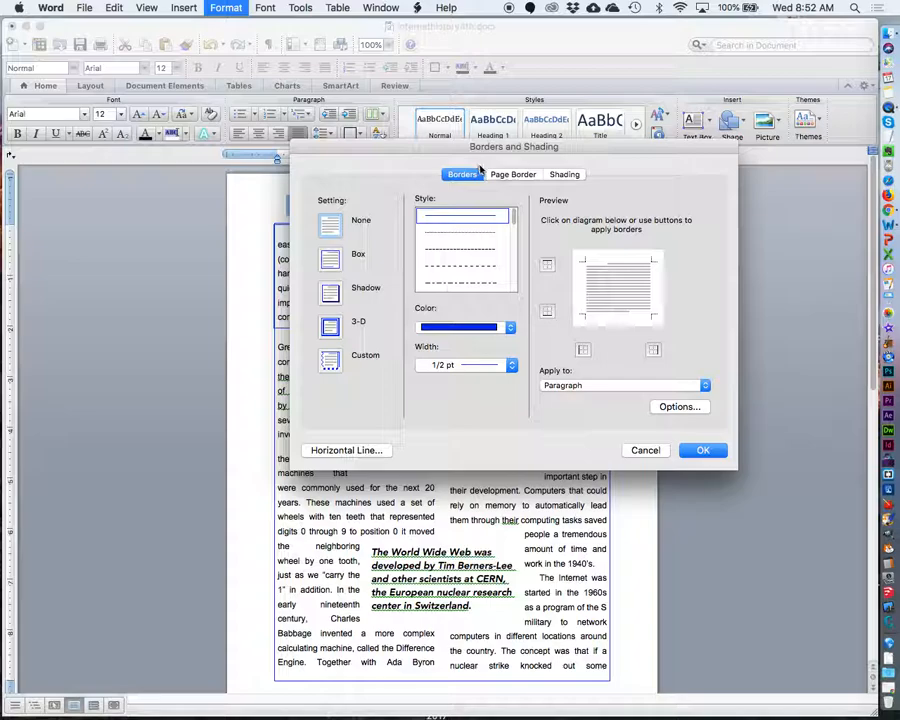
left_click(682, 406)
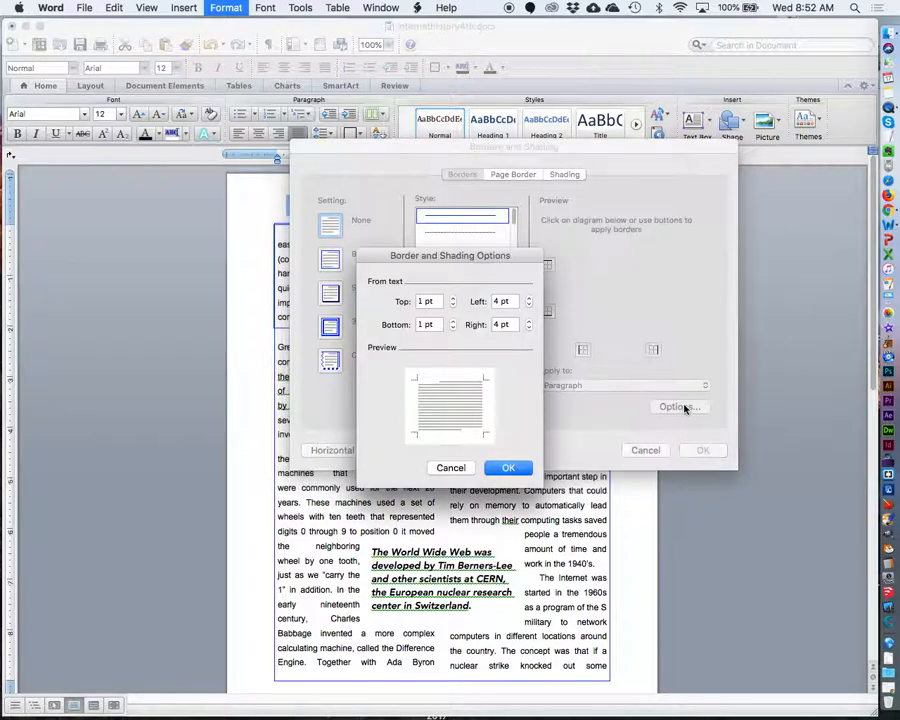
left_click(450, 468)
left_click(703, 452)
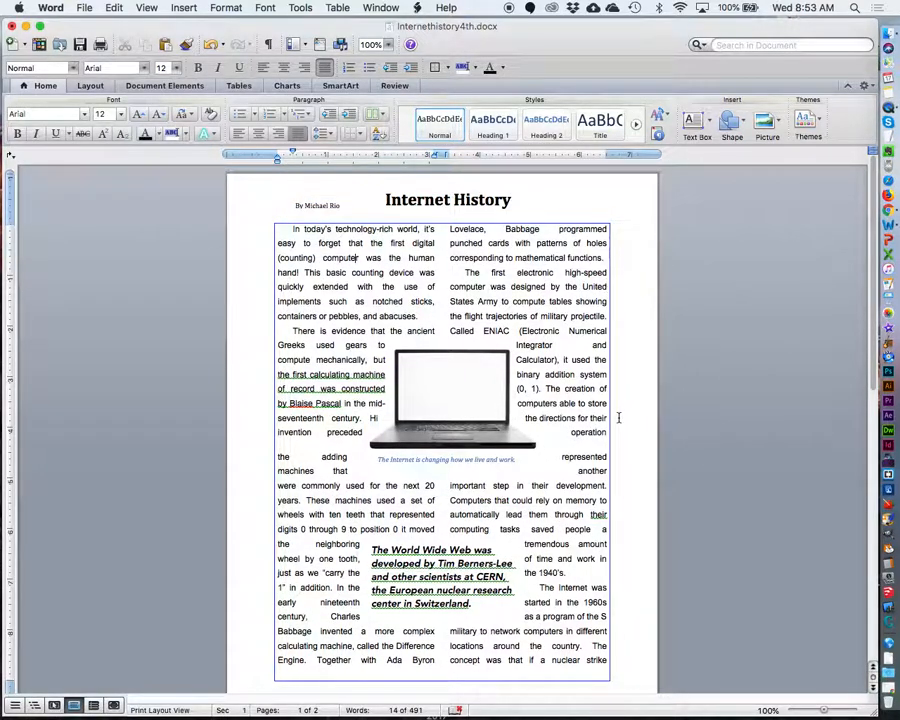
Set the page border's bottom margin to 4 pt in its border options
left_click(226, 7)
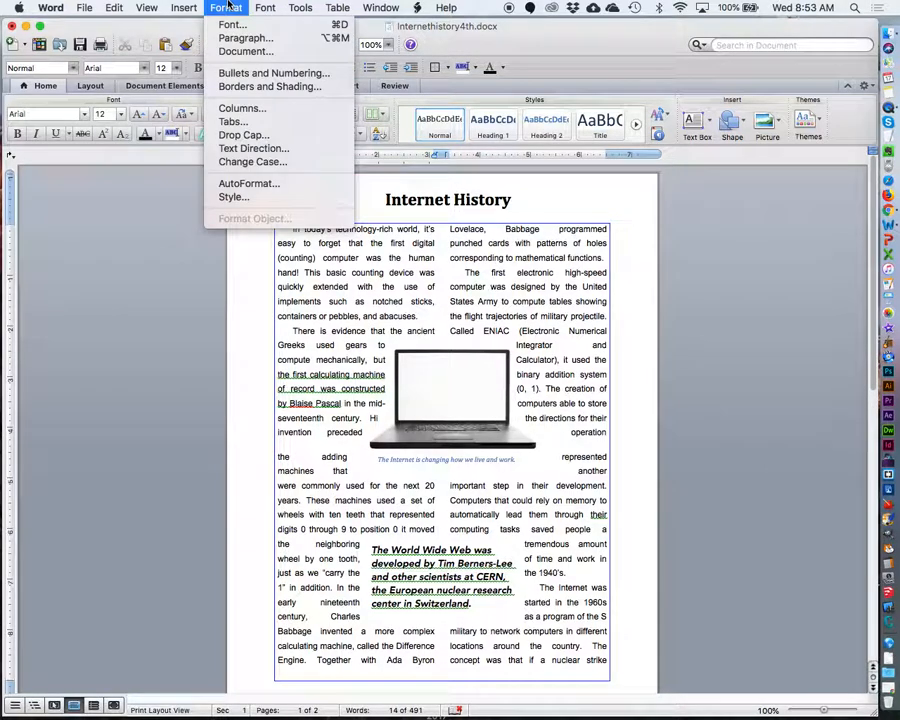
left_click(240, 86)
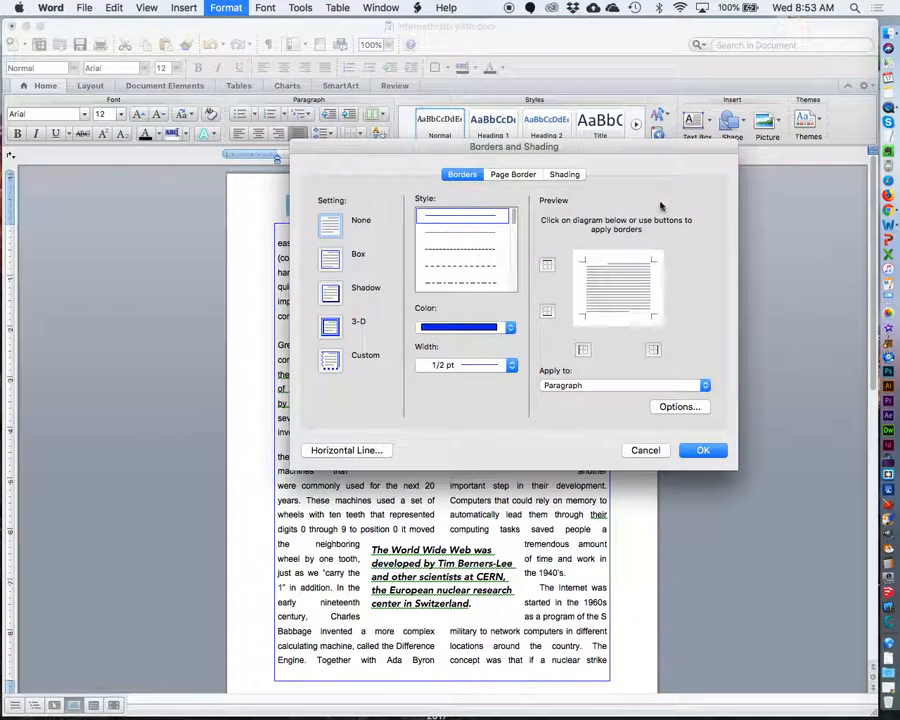
left_click(518, 175)
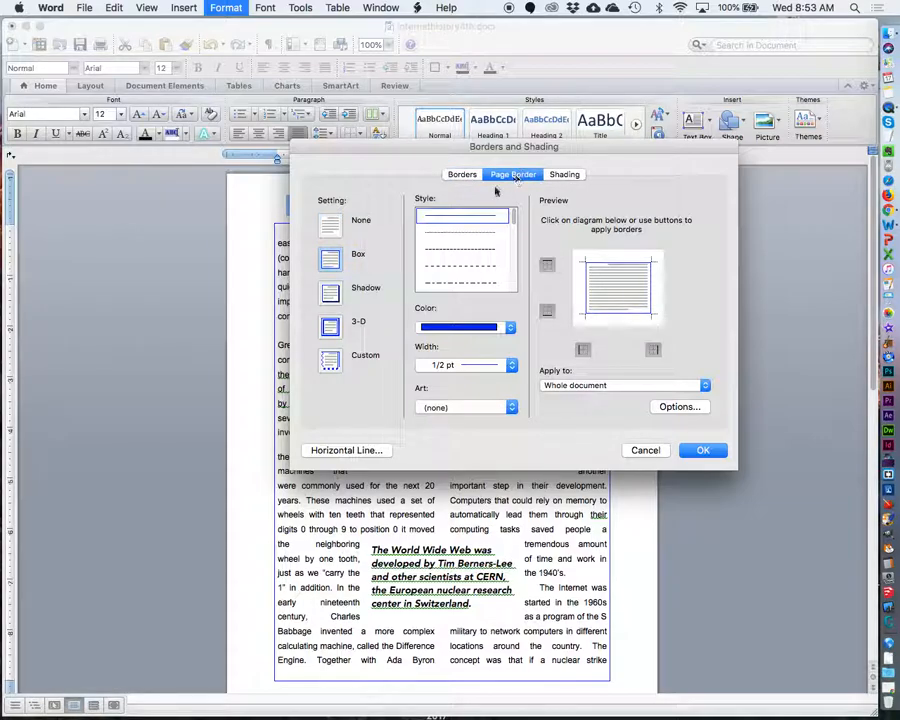
left_click(463, 175)
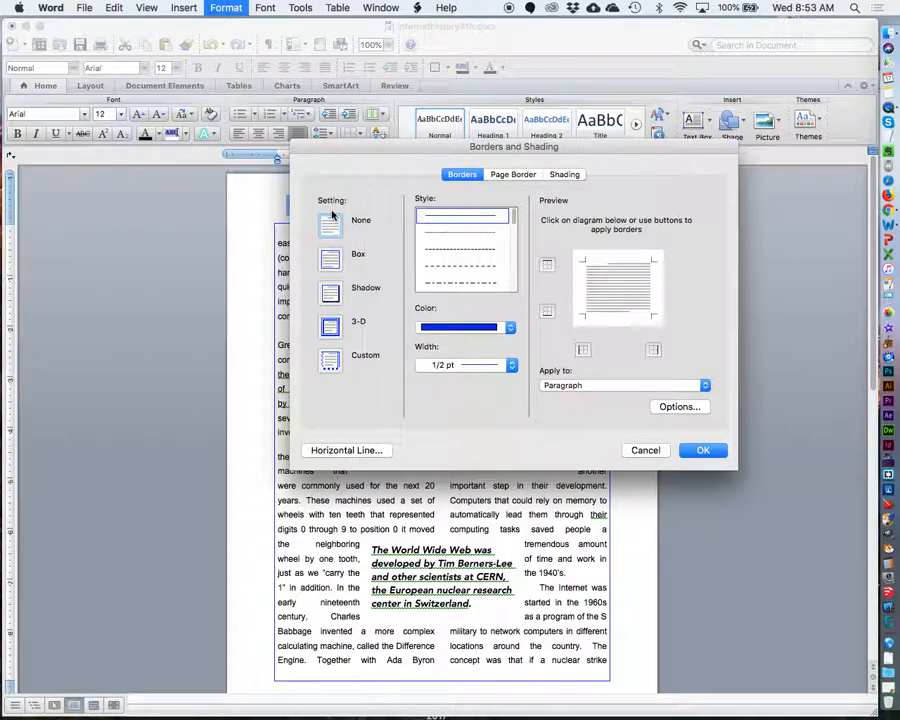
left_click(518, 175)
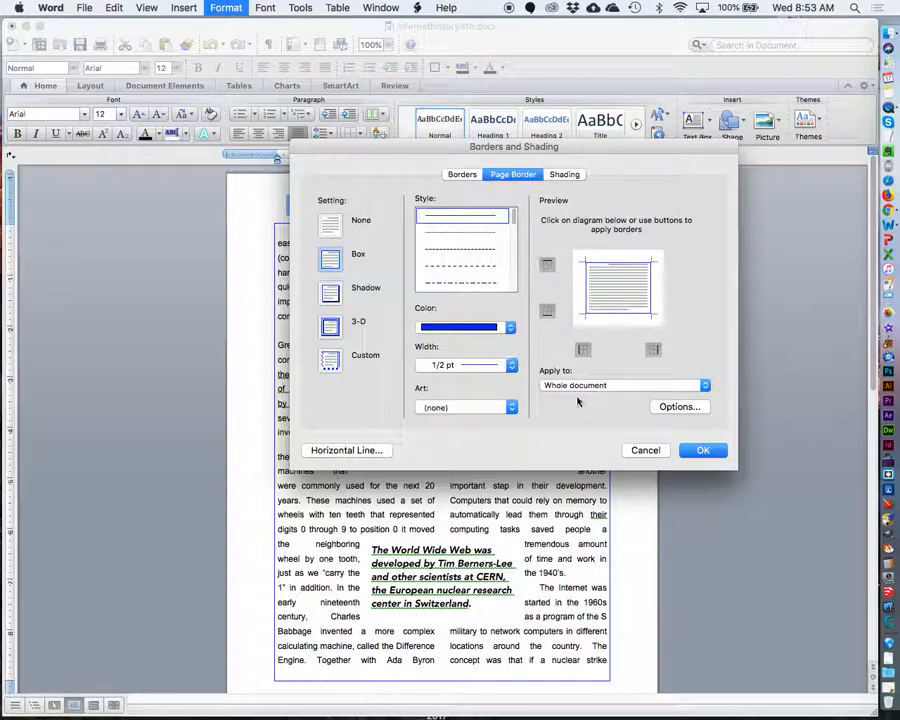
left_click(680, 407)
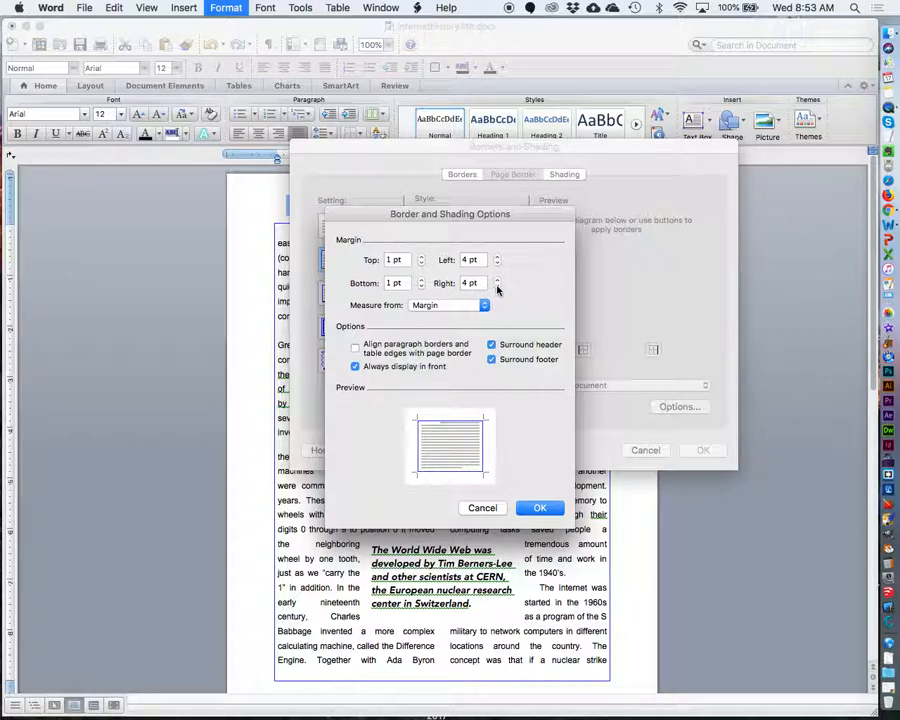
left_click(421, 283)
left_click(421, 283)
left_click(421, 283)
Set the page border's top margin to 4 pt and apply the changed border settings to the document
left_click(421, 258)
left_click(421, 258)
left_click(421, 258)
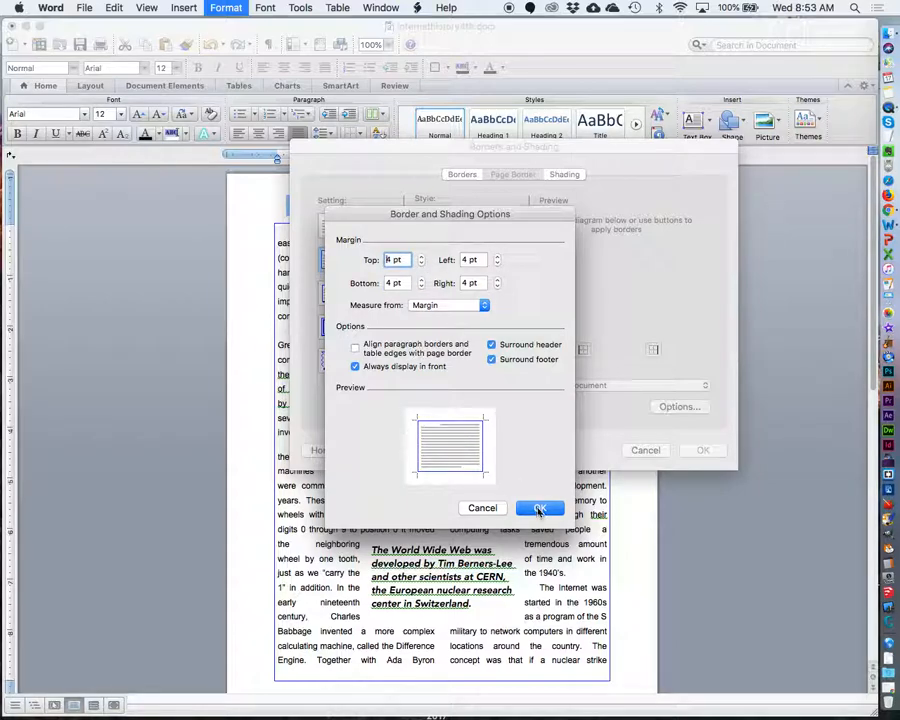
left_click(539, 508)
left_click(697, 450)
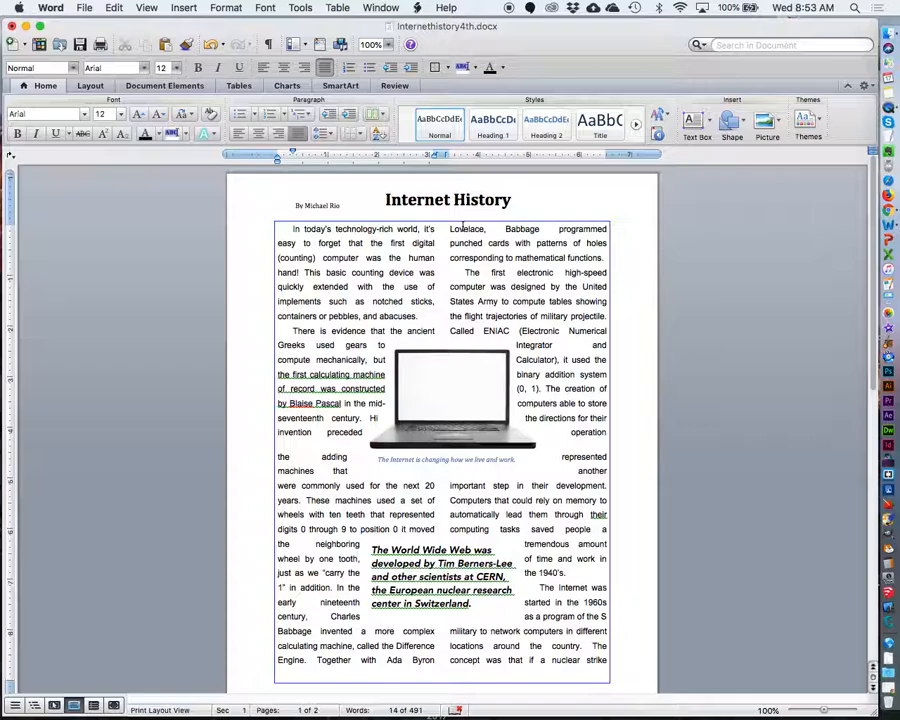
left_click(624, 303)
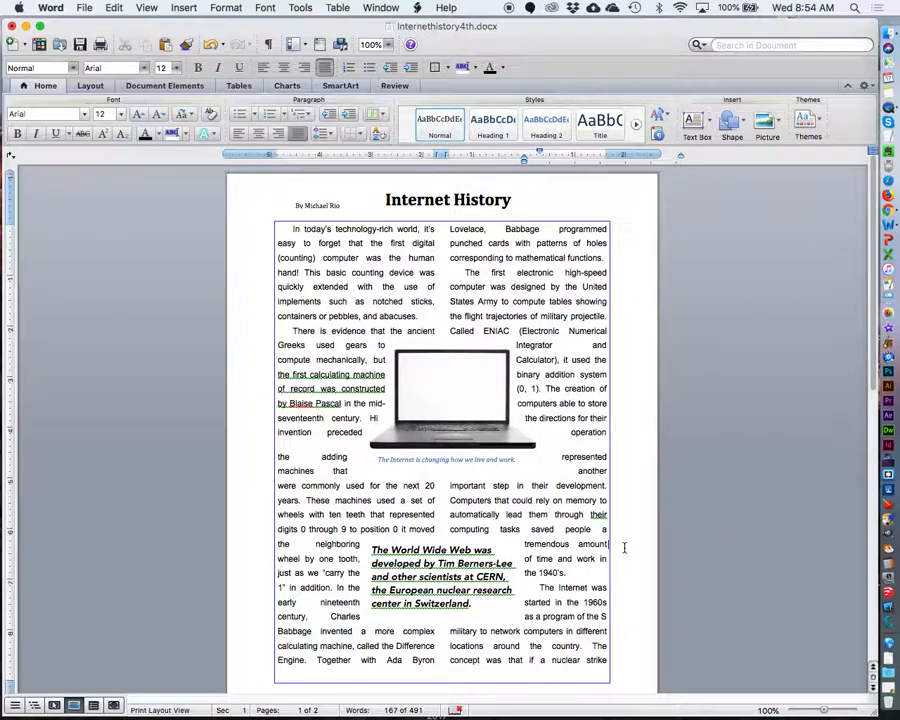
Save the document with its adjusted page border
left_click(82, 7)
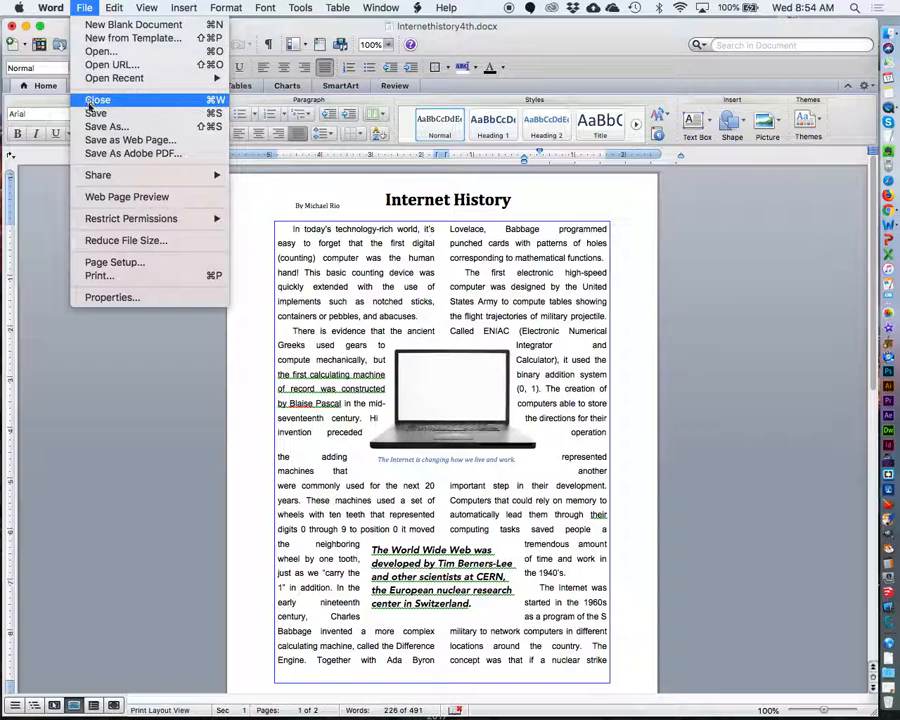
left_click(90, 113)
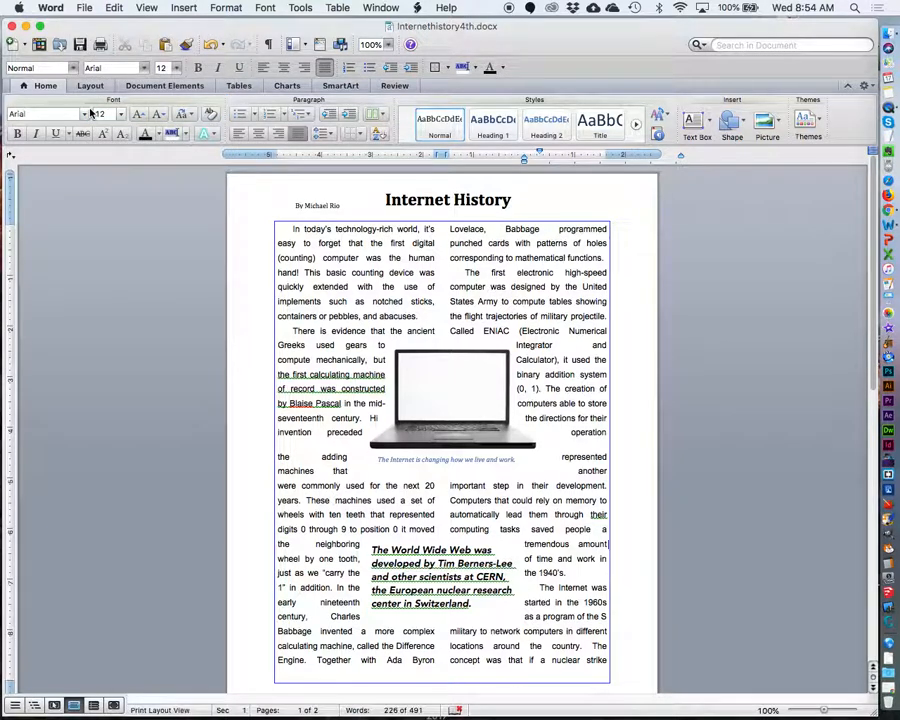
Check the first paragraph's own border setting, and review the page border around the text on the second page
left_click(358, 257)
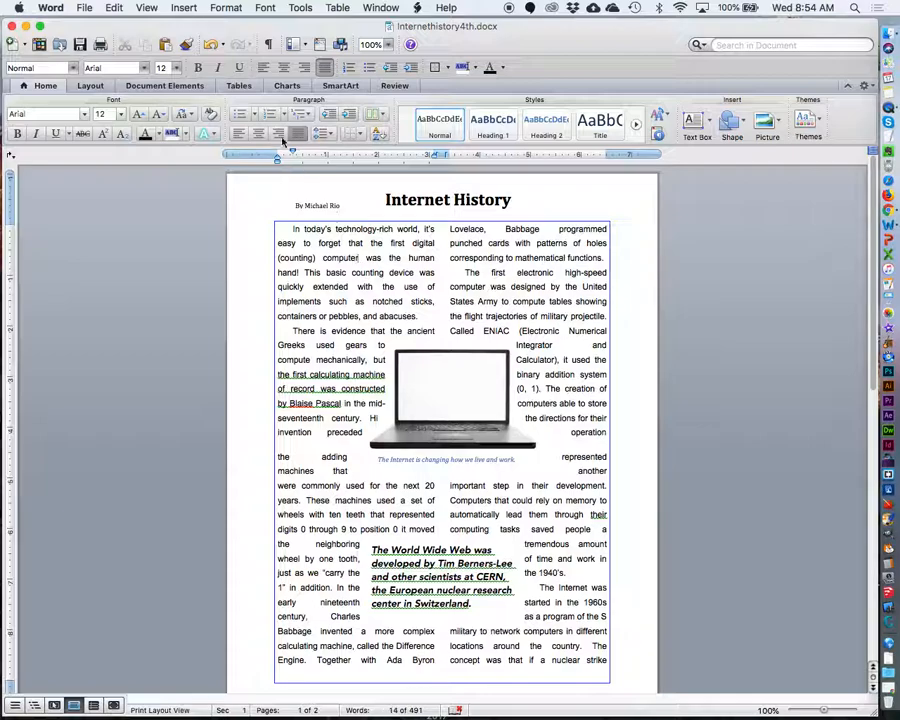
left_click(214, 7)
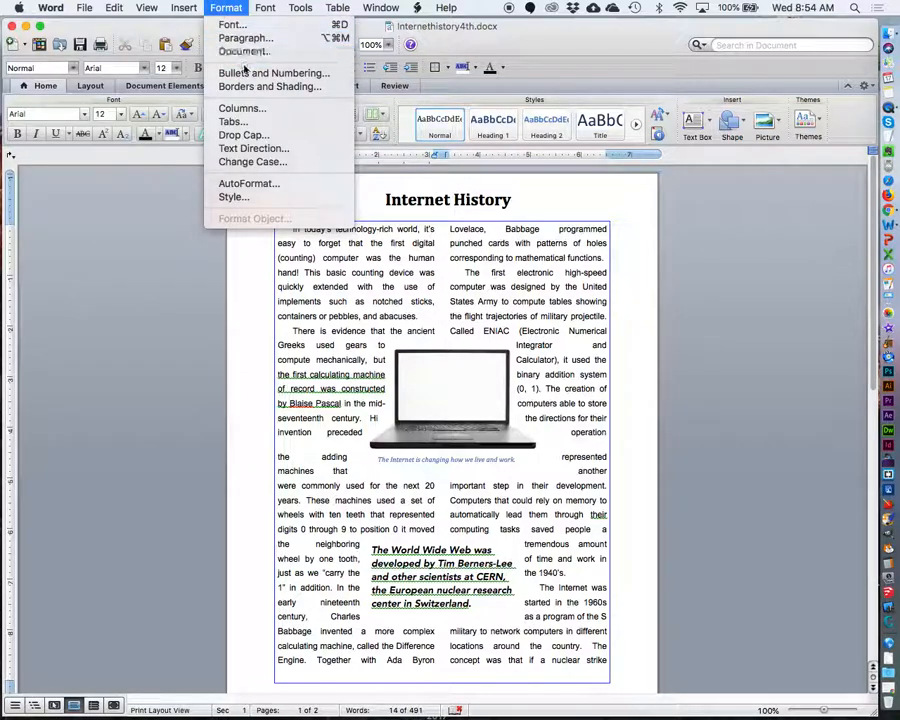
left_click(249, 88)
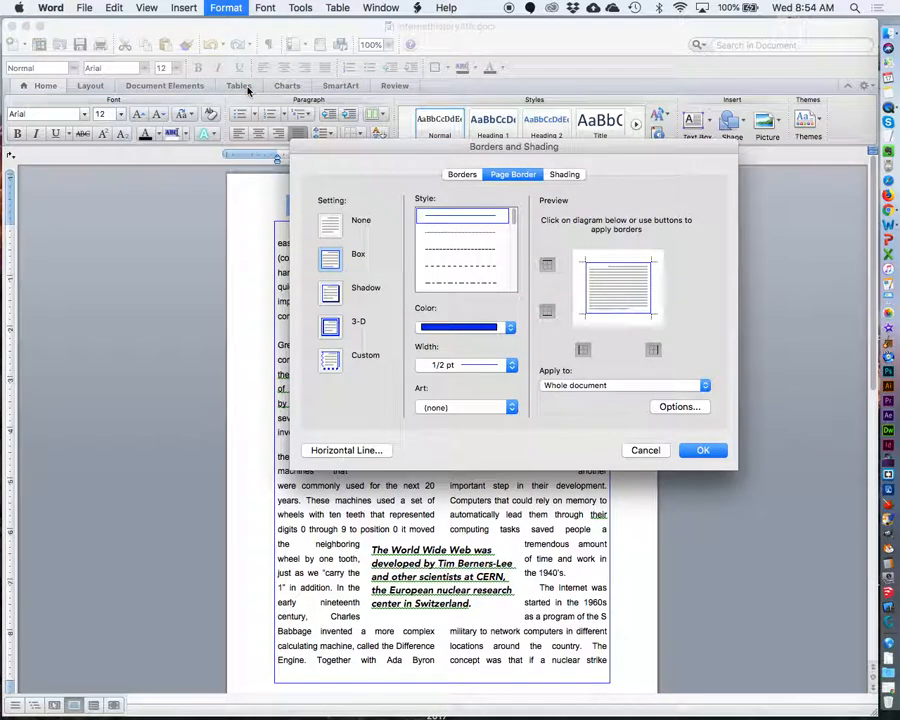
left_click(460, 176)
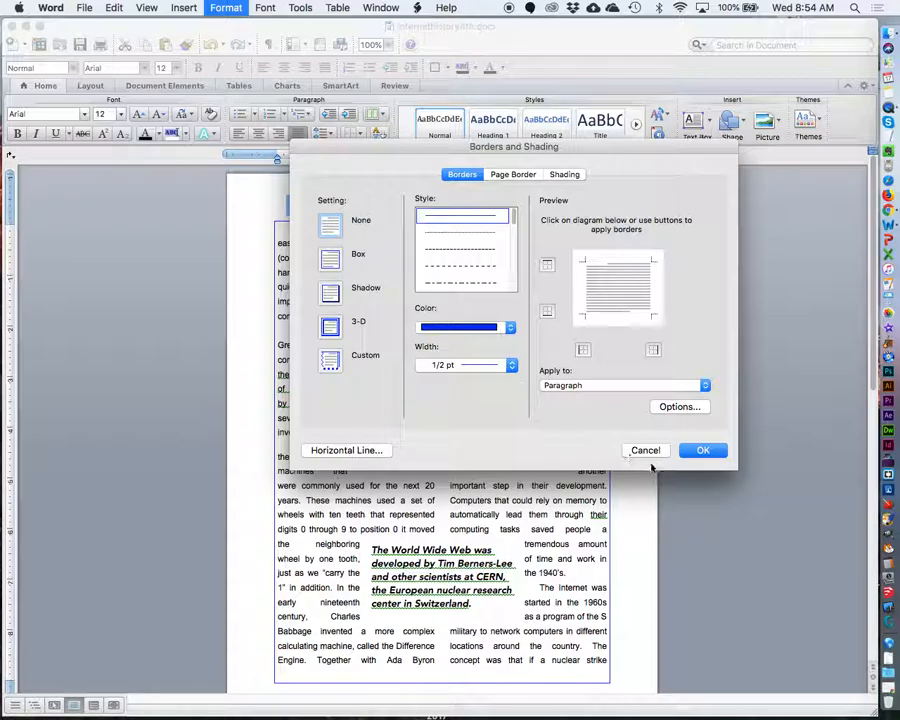
left_click(703, 450)
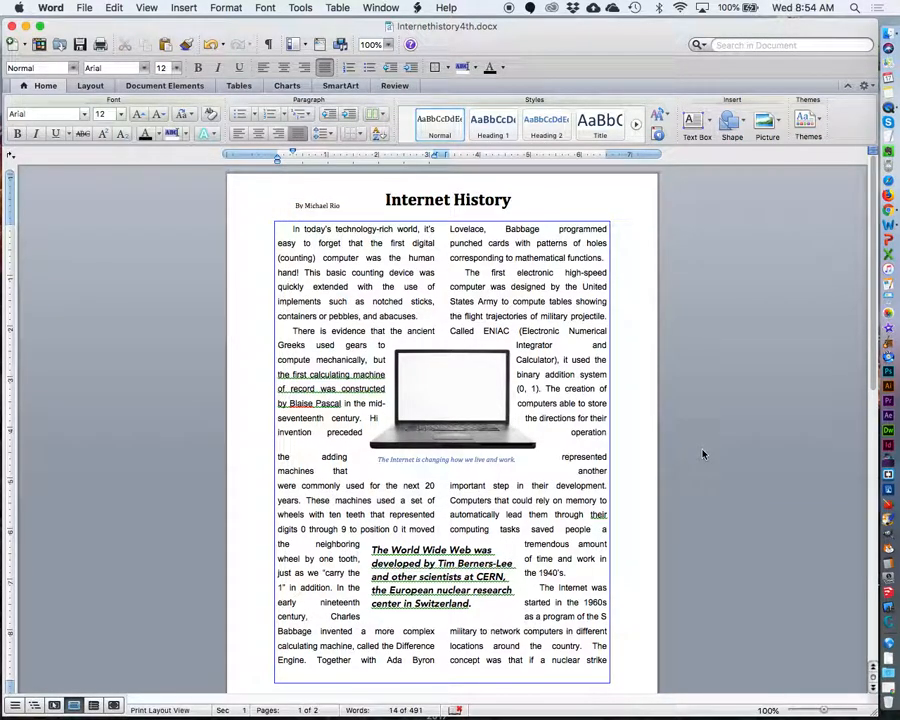
scroll(716, 460, "down", 10)
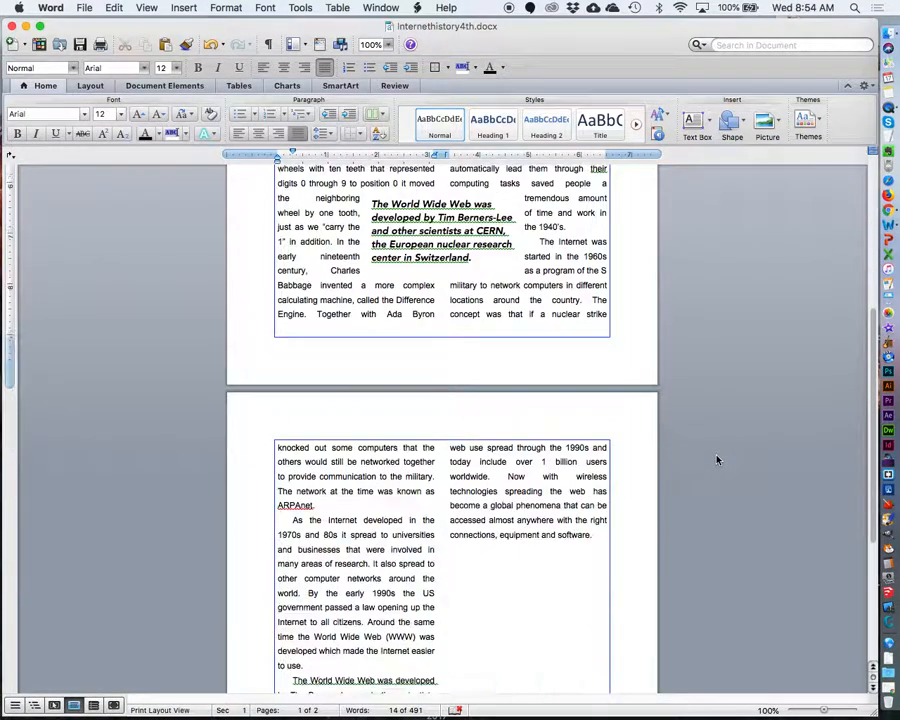
scroll(716, 460, "down", 7)
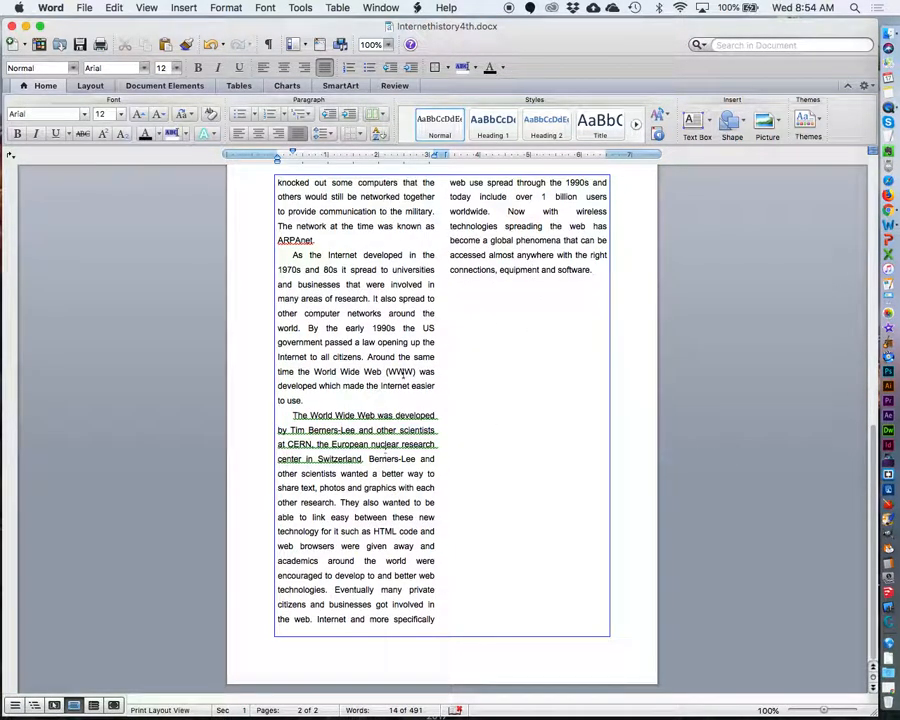
scroll(737, 471, "up", 2)
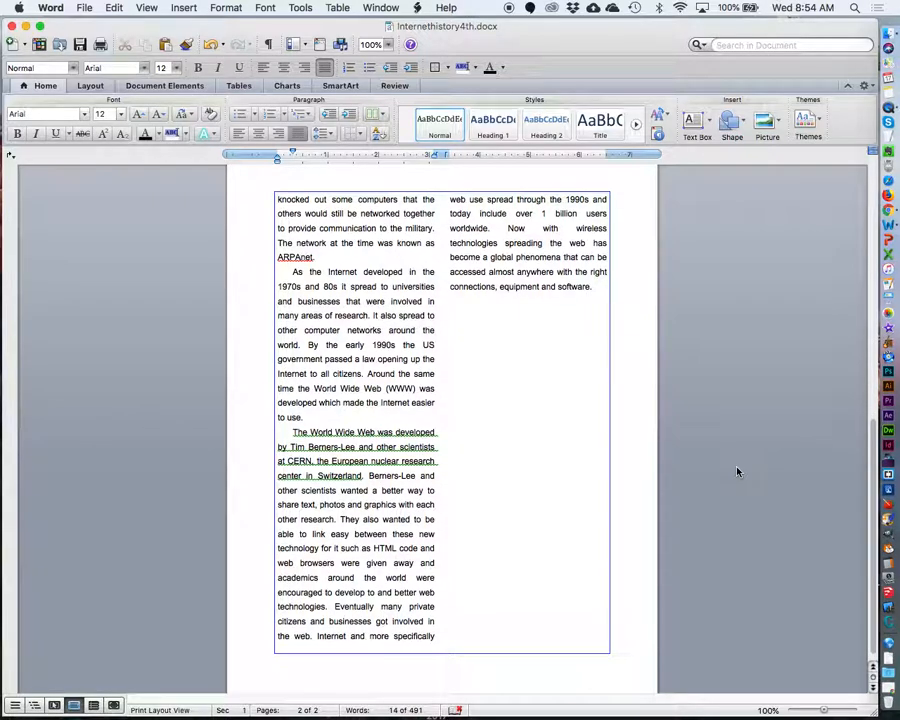
scroll(737, 471, "up", 2)
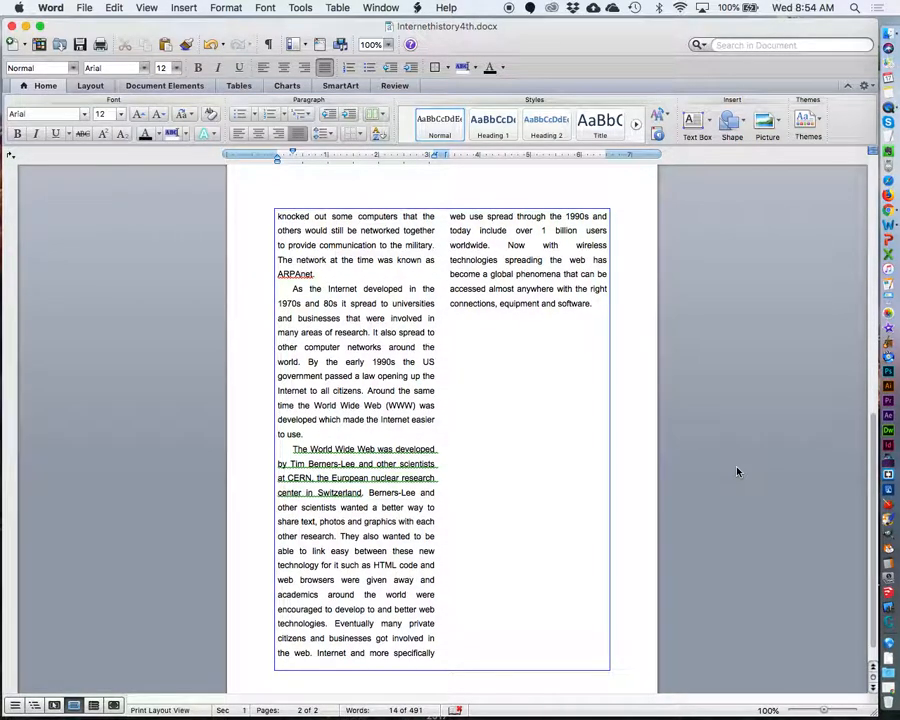
scroll(737, 471, "down", 2)
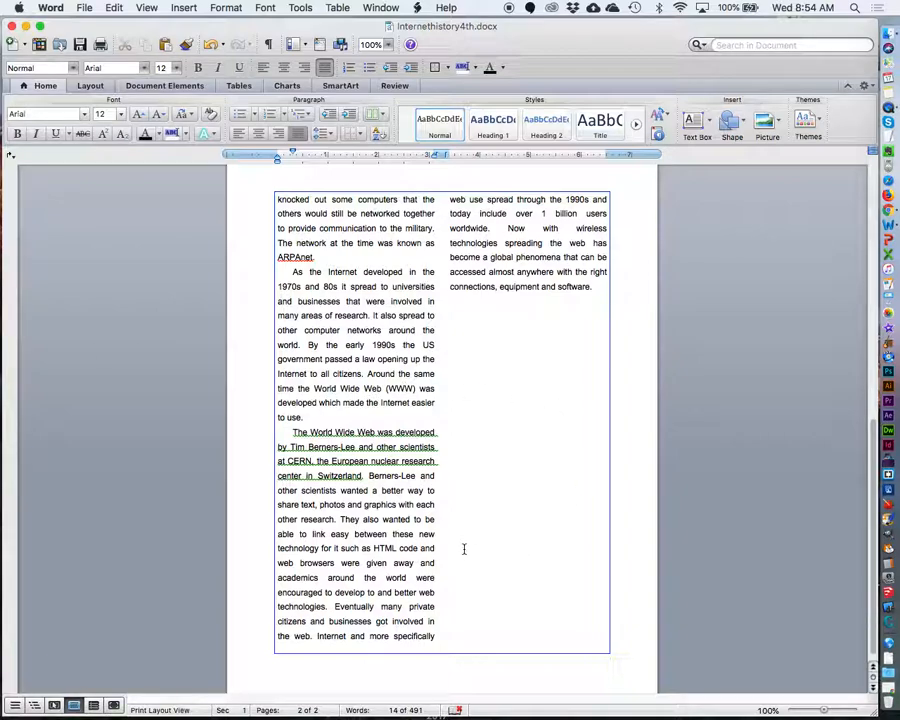
Switch to Safari and search Google Images for "Internet history"
left_click(889, 181)
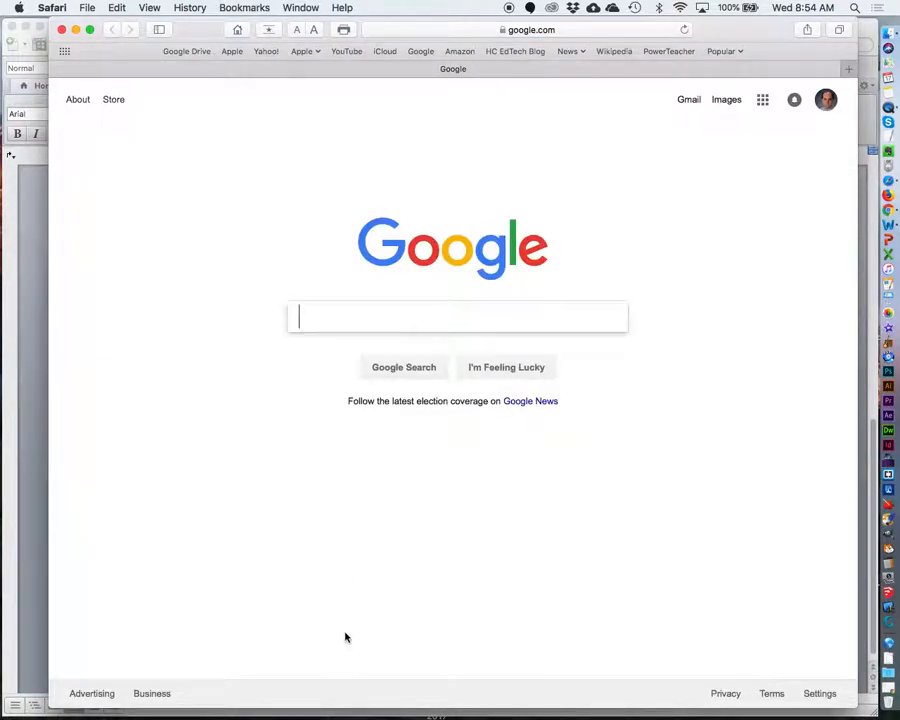
type("Inter")
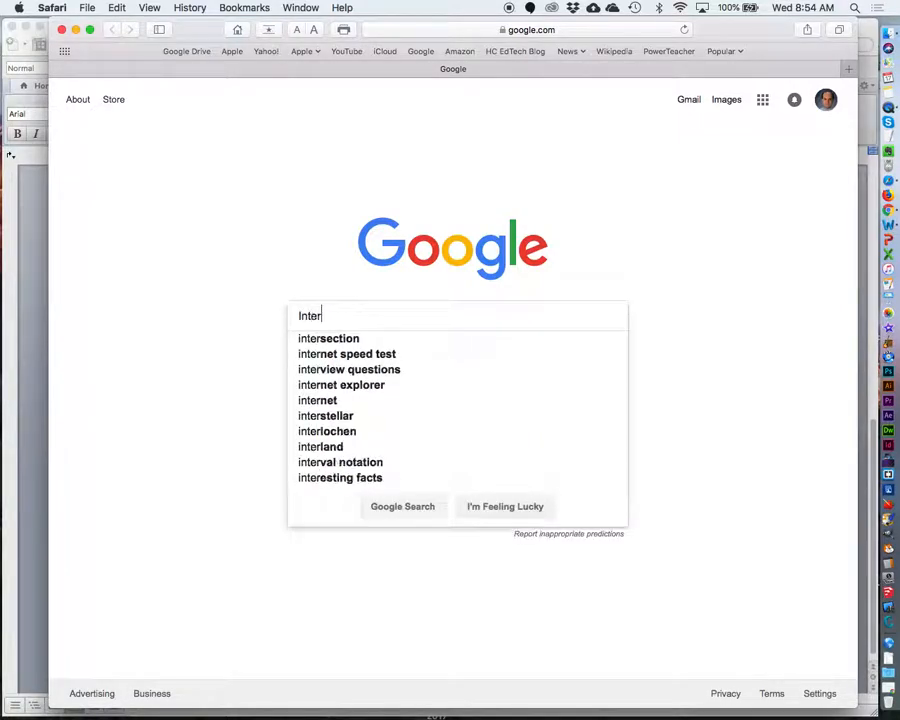
type("net history")
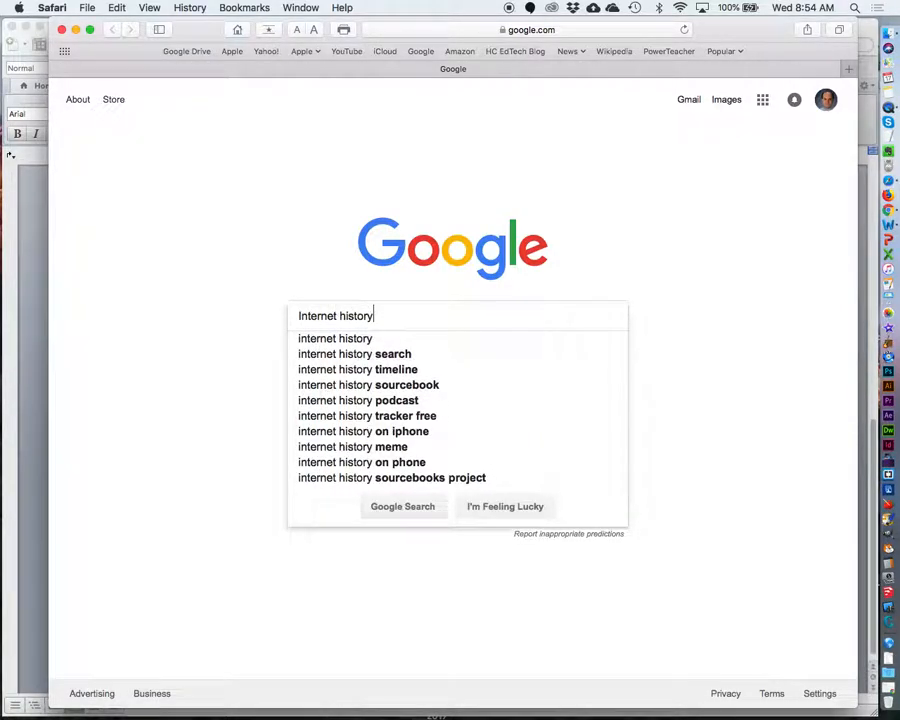
key("Return")
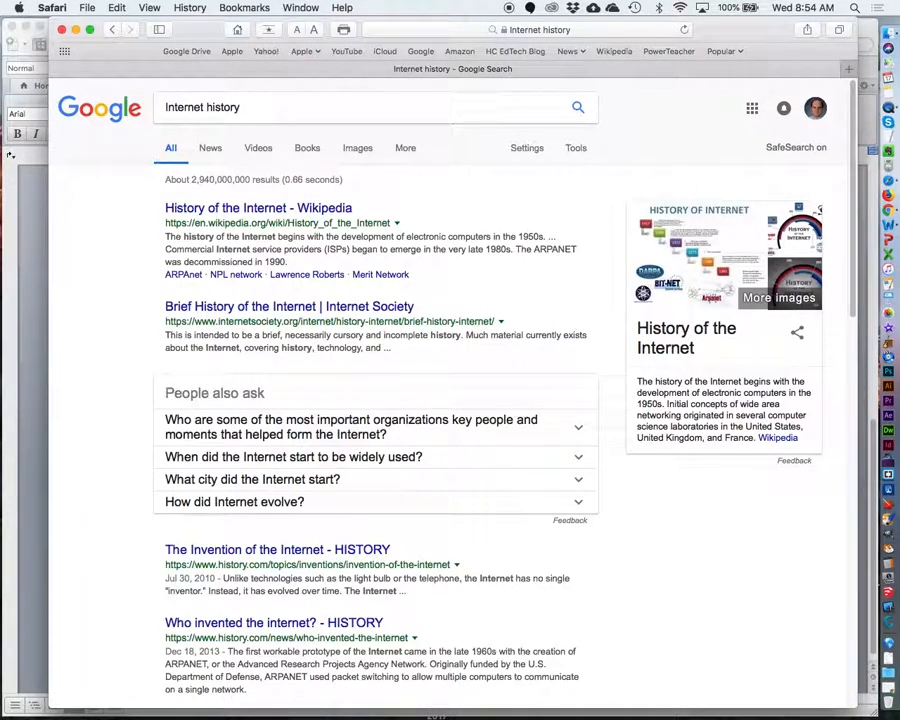
left_click(358, 148)
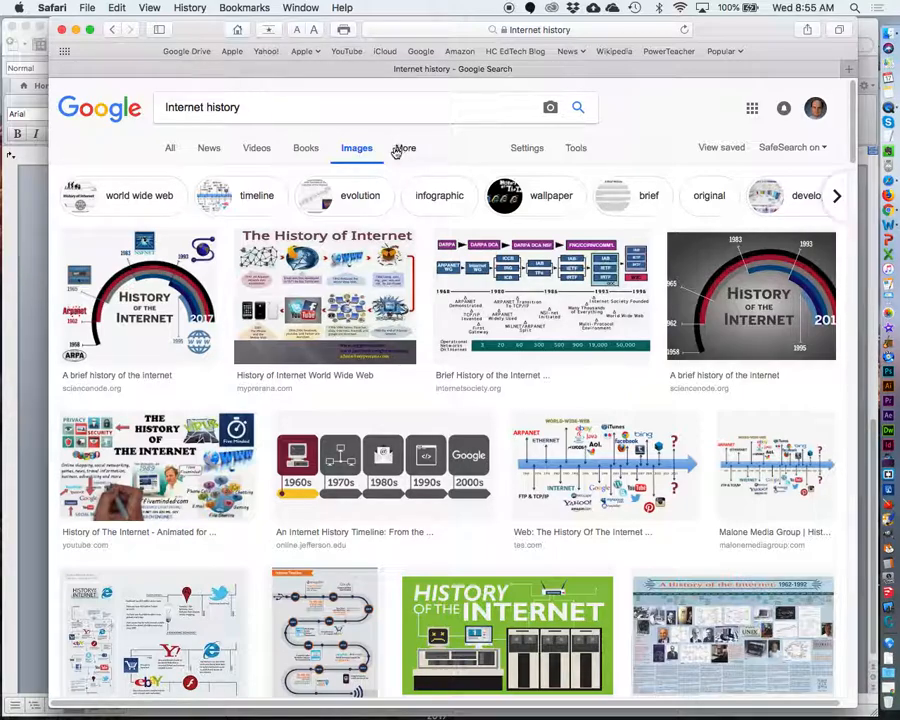
Enlarge the "History of Internet World Wide Web" image result and save it to the Desktop as Histoy-of-internet.jpg
left_click(299, 289)
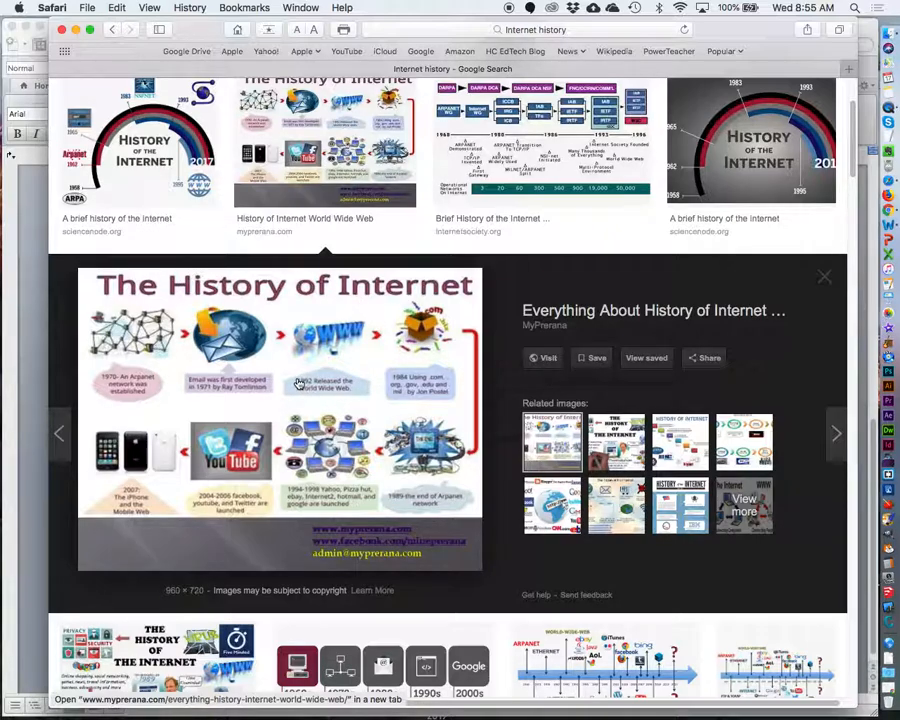
right_click(278, 349)
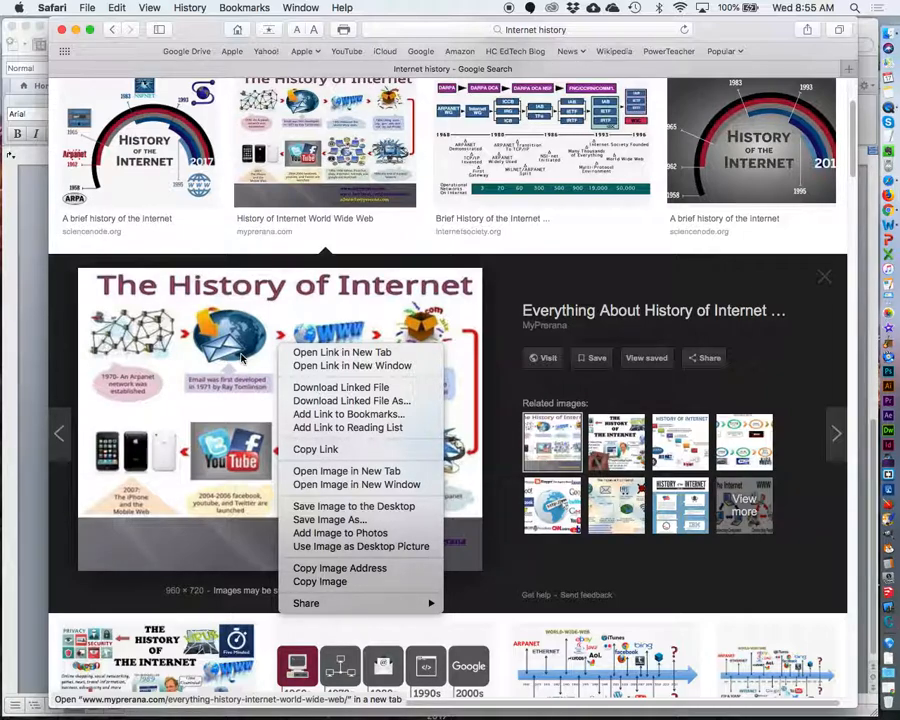
left_click(330, 521)
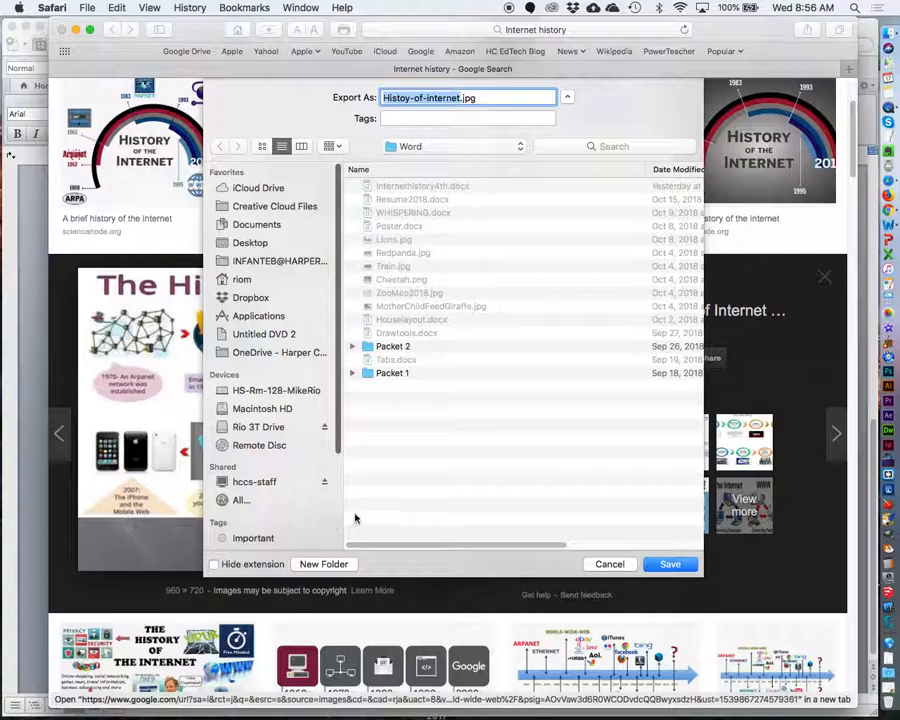
left_click(446, 148)
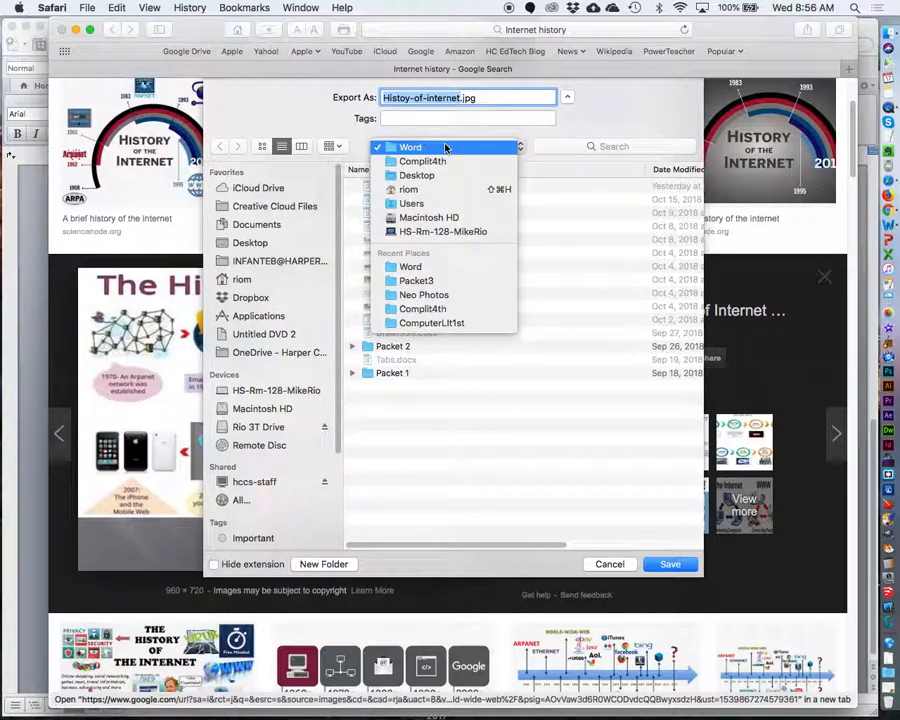
left_click(450, 175)
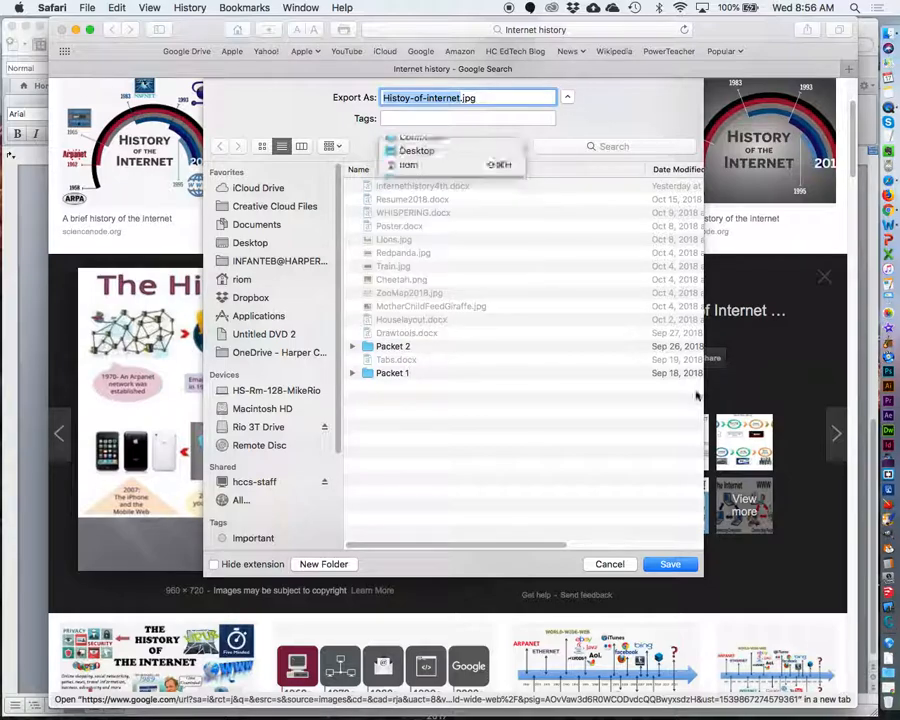
left_click(670, 564)
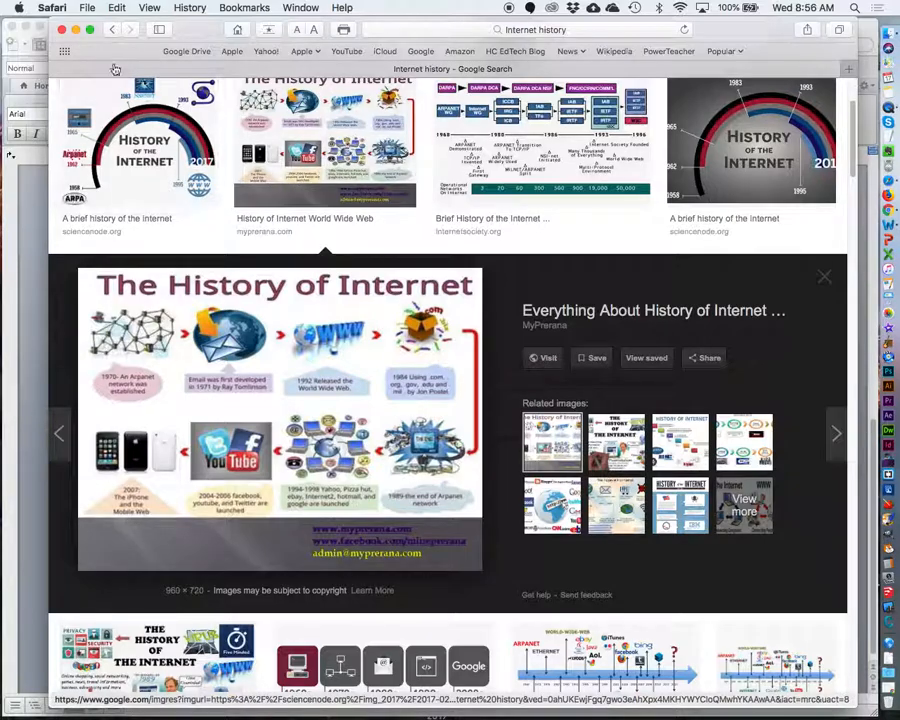
Minimize the browser, return to the Word document and place the insertion point in the second page's paragraph about the 1970s and 80s
left_click(75, 30)
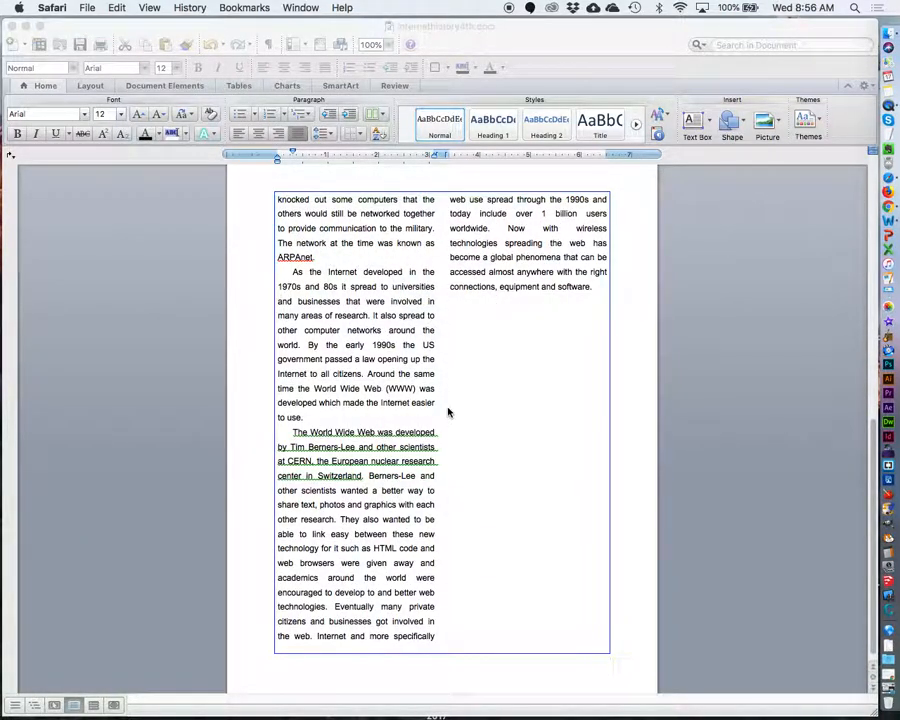
left_click(357, 401)
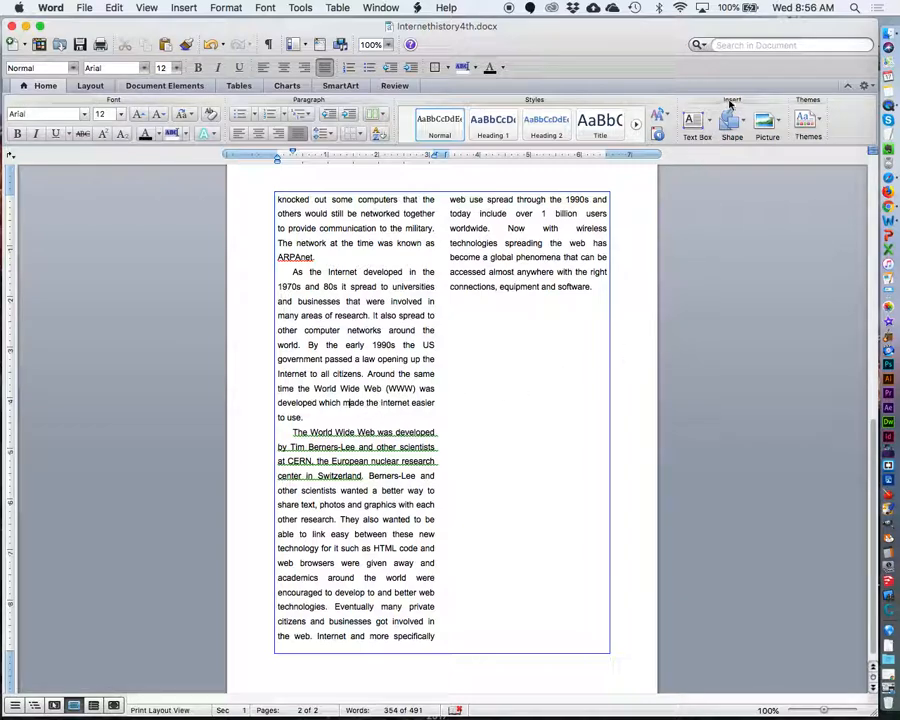
left_click(782, 121)
left_click(778, 124)
left_click(779, 123)
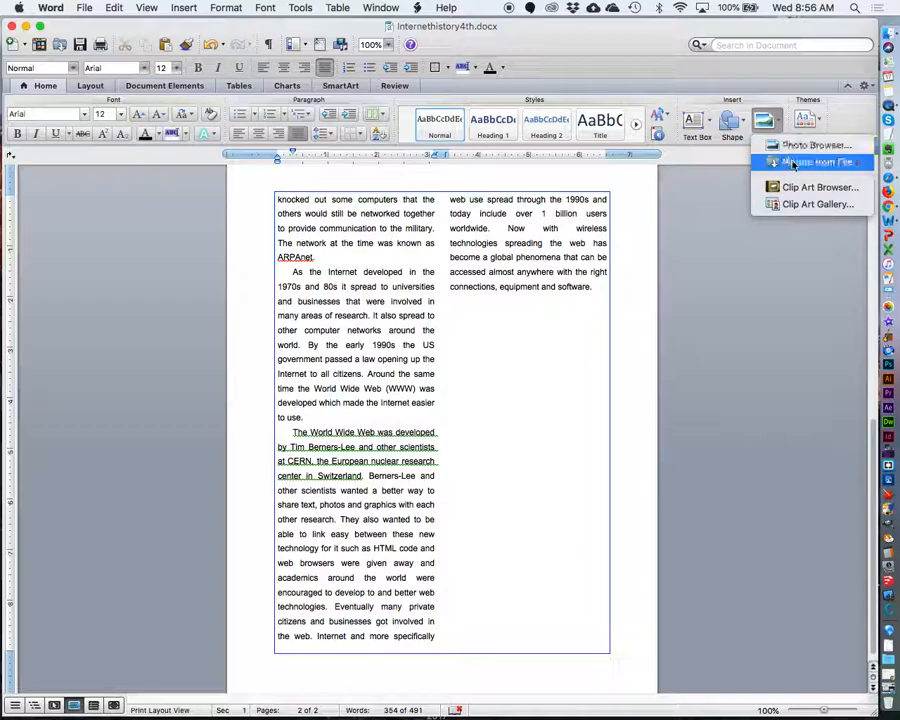
left_click(782, 121)
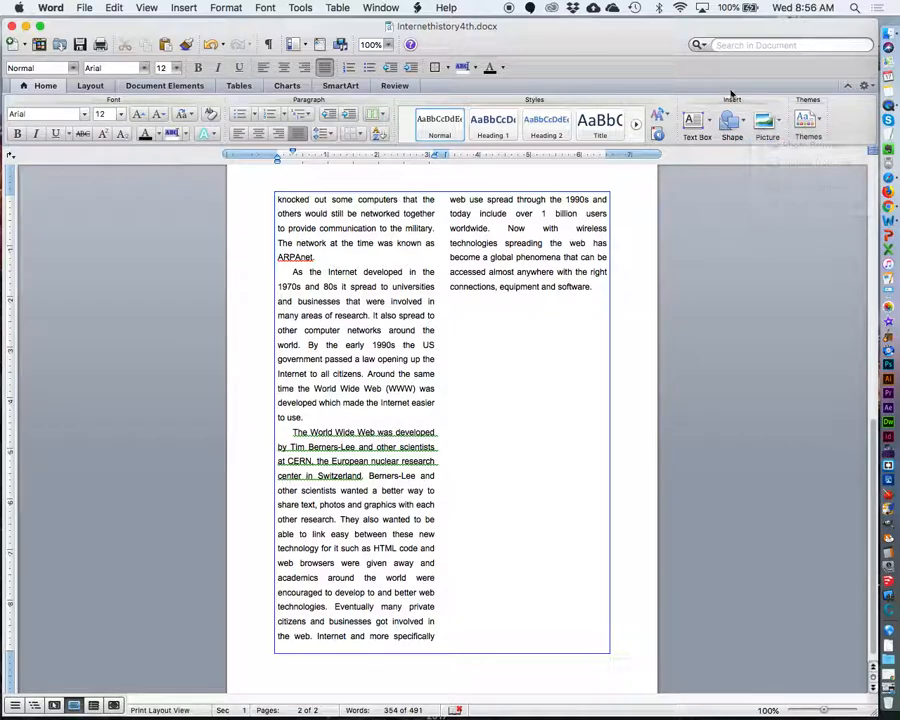
Insert the picture Histoy-of-internet.jpg from the Desktop into the second page's paragraph about the 1970s and 80s
left_click(183, 8)
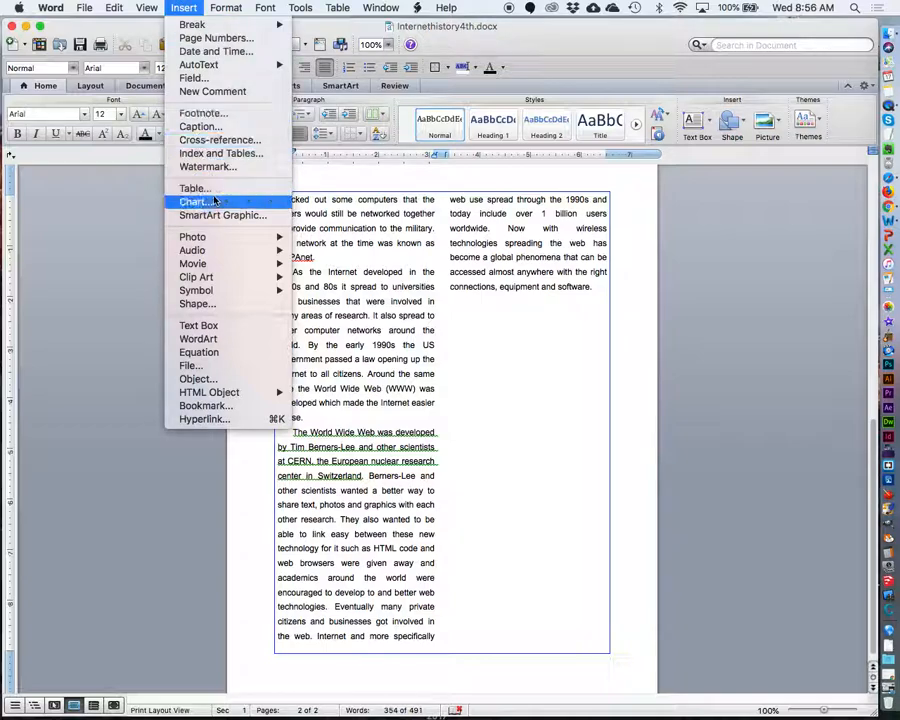
mouse_move(222, 237)
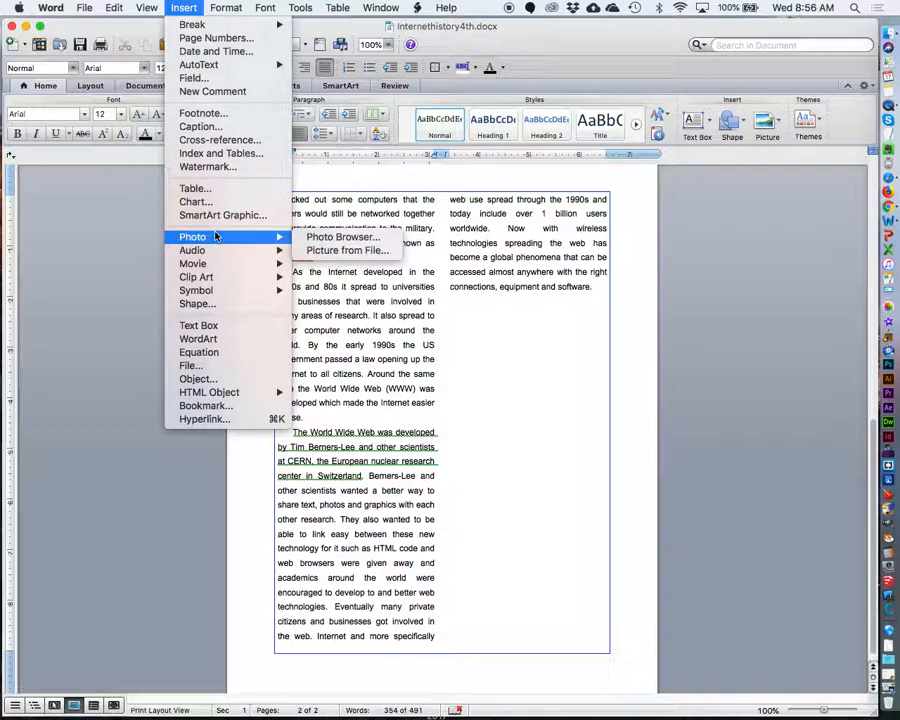
left_click(340, 251)
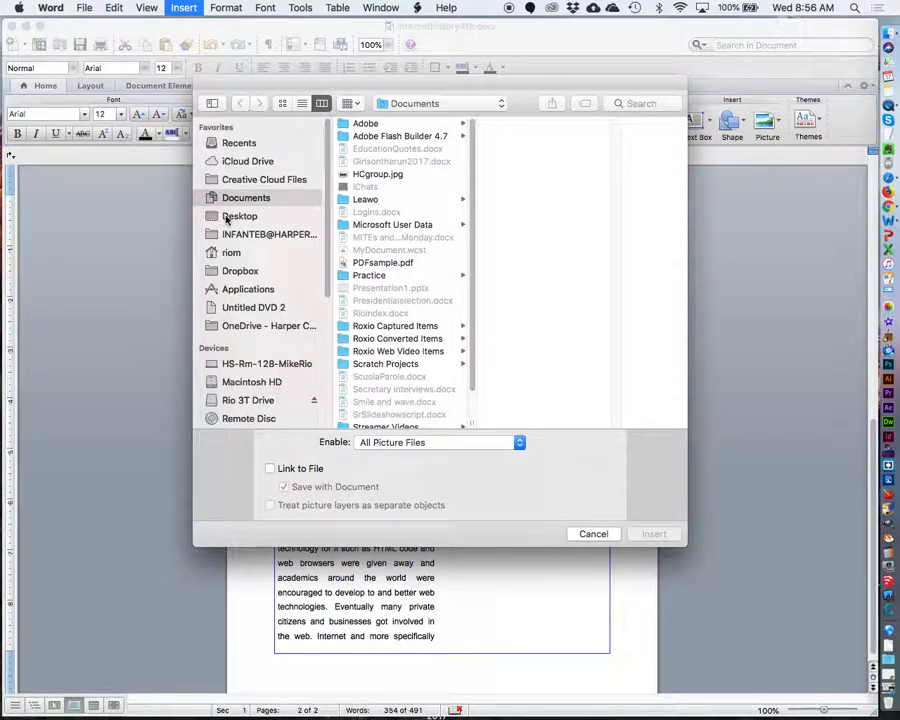
left_click(238, 216)
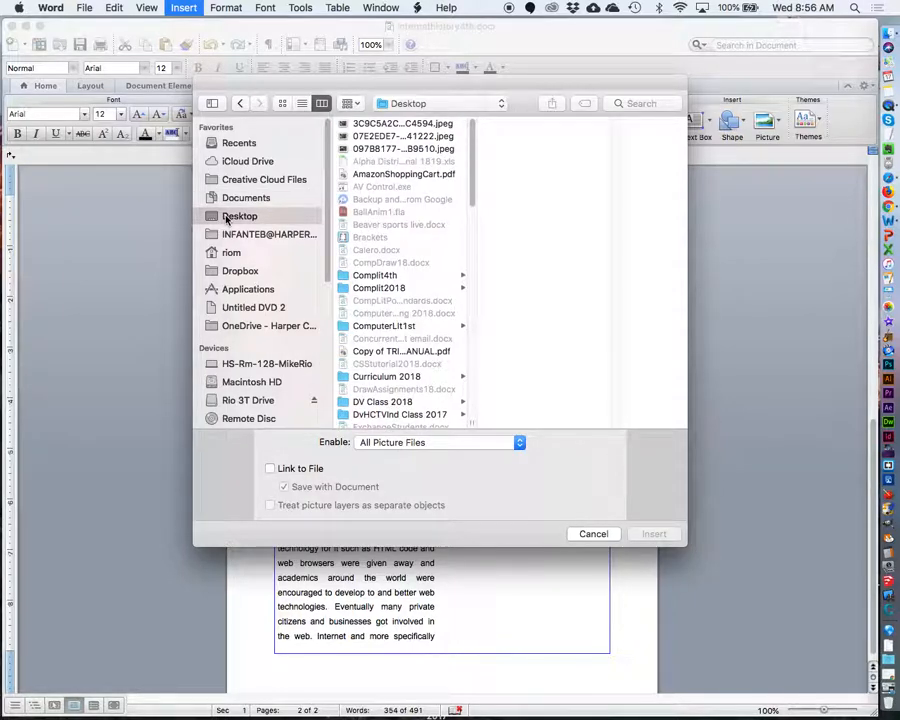
scroll(371, 321, "down", 10)
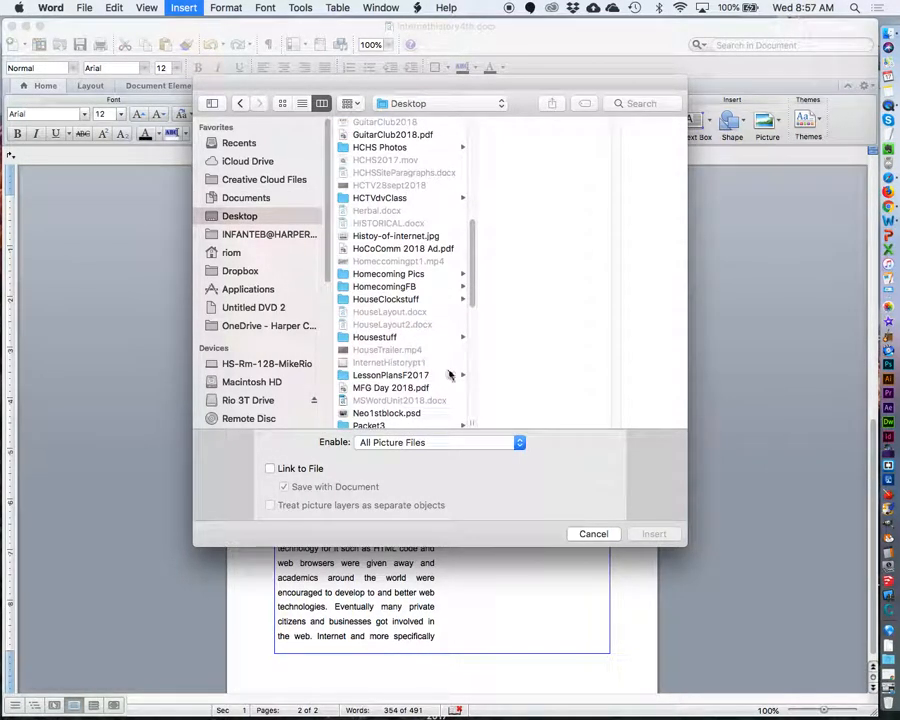
scroll(449, 374, "down", 5)
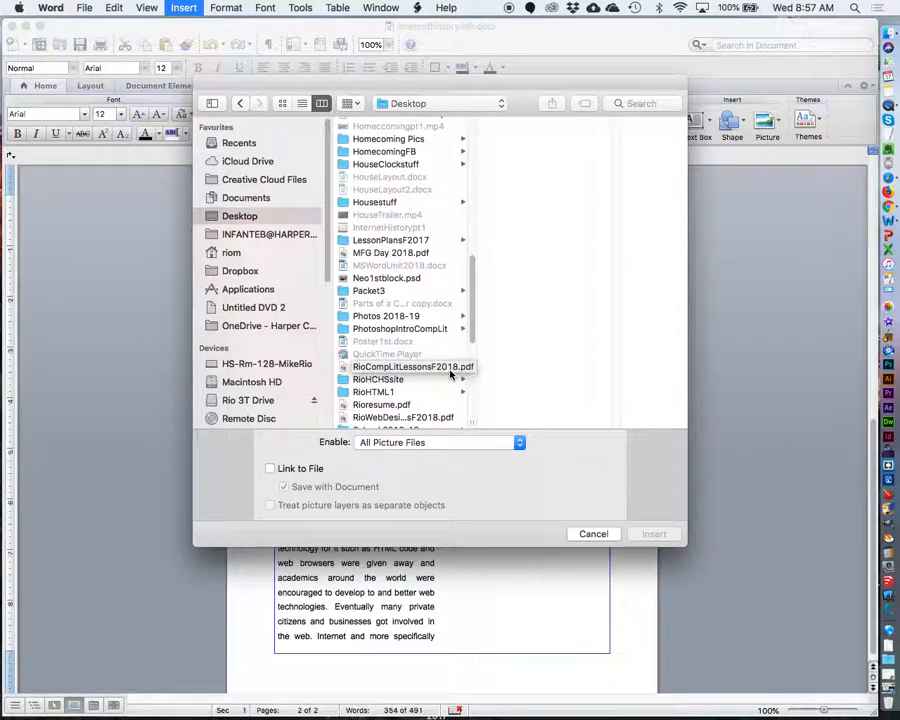
scroll(450, 374, "up", 5)
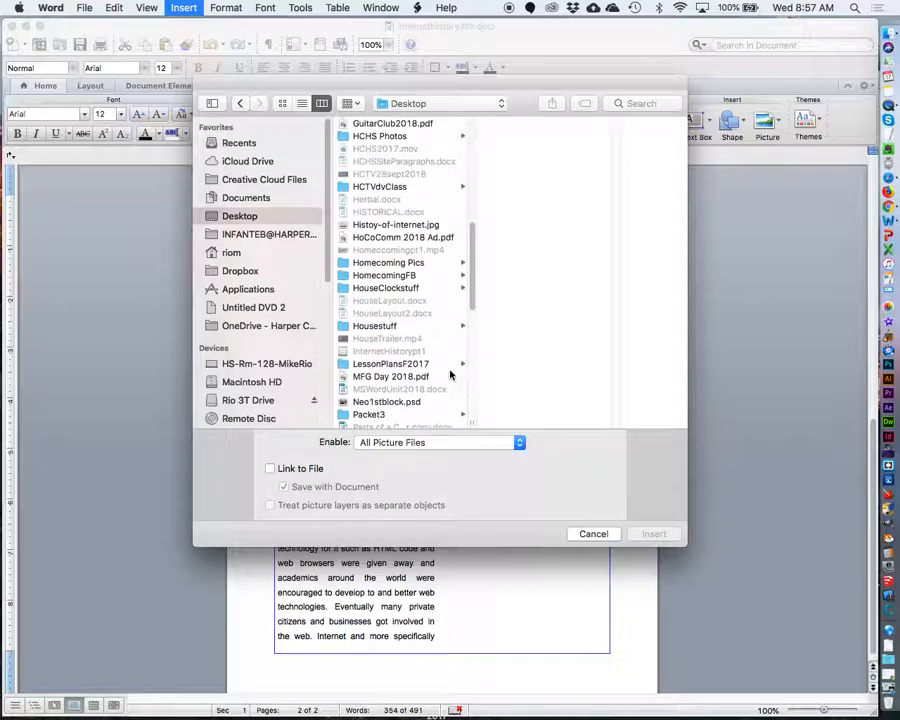
left_click(409, 226)
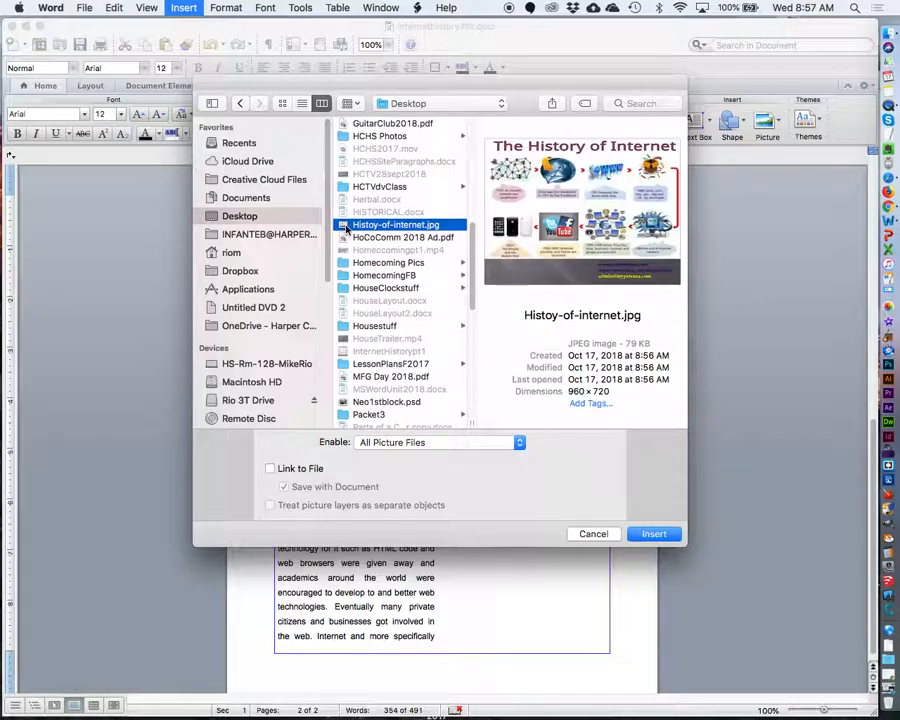
left_click(652, 535)
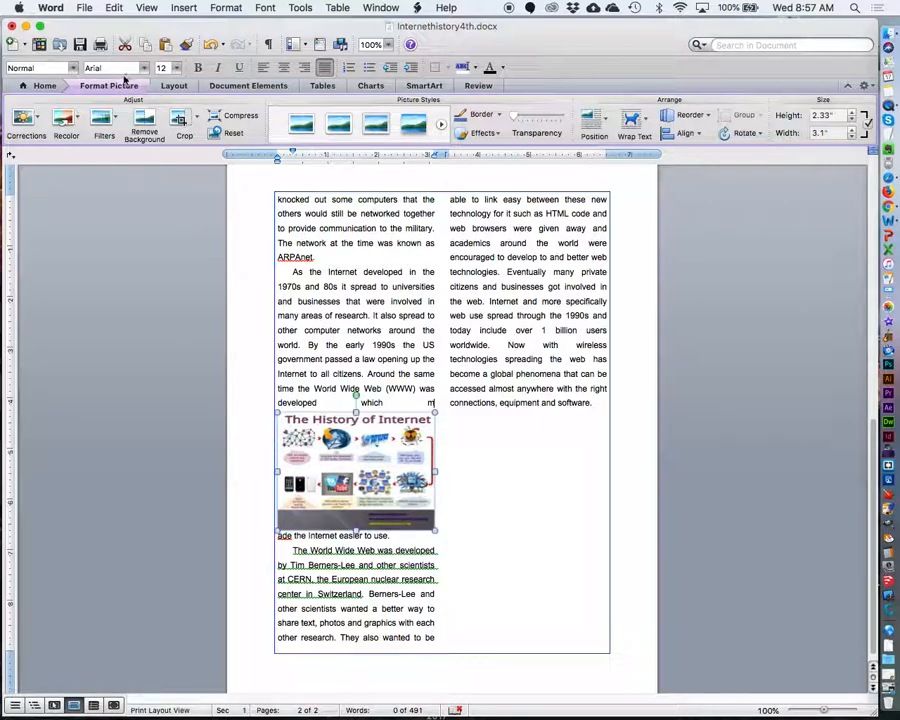
Set the picture's text wrapping to Tight and move it to the lower part of the second page's first column
left_click(647, 122)
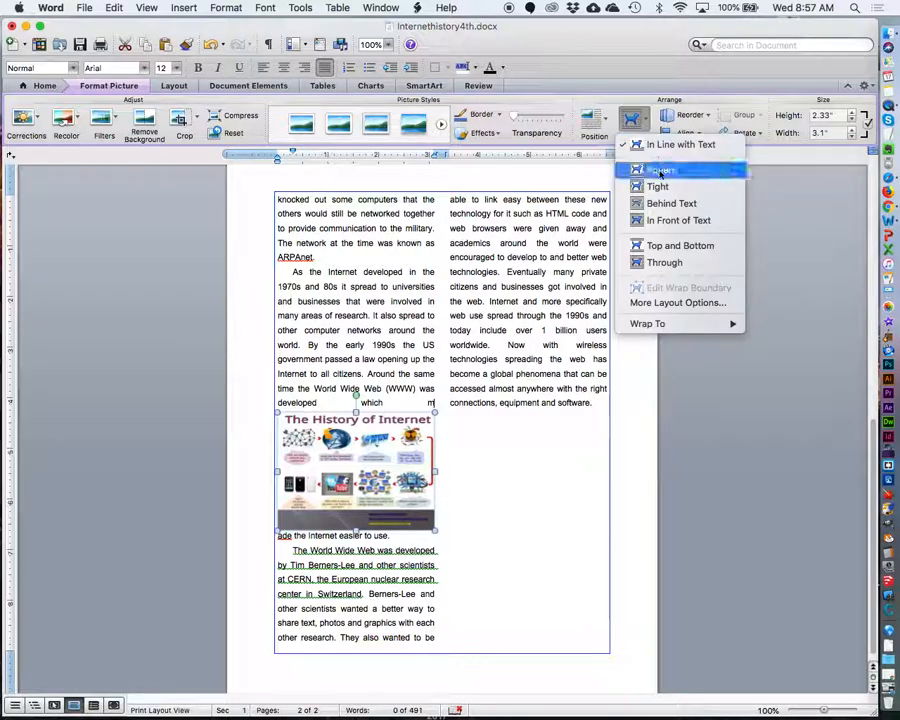
left_click(660, 187)
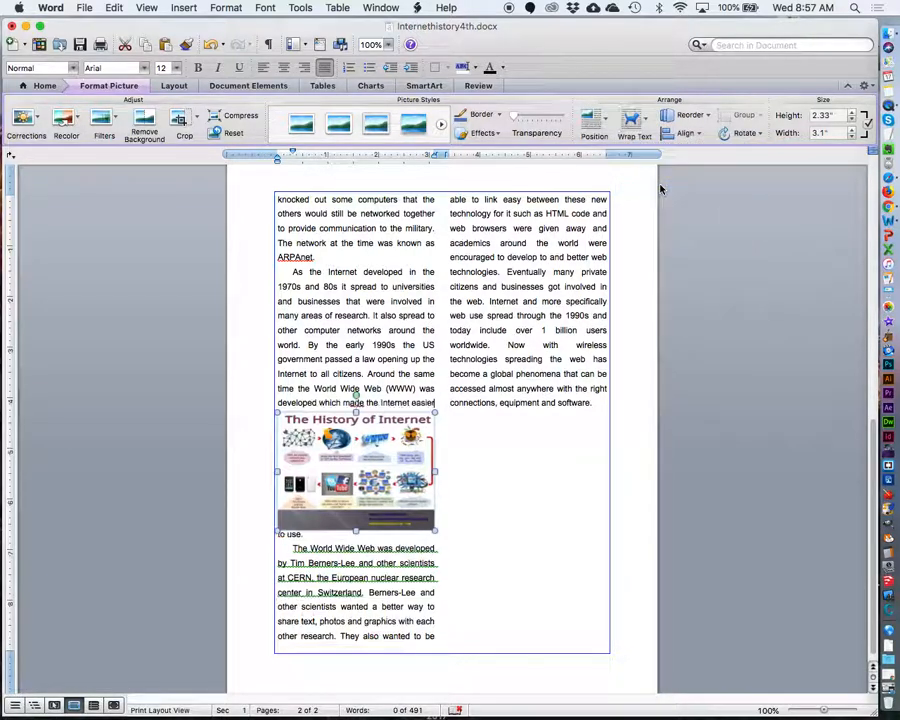
left_click_drag(361, 483, 437, 418)
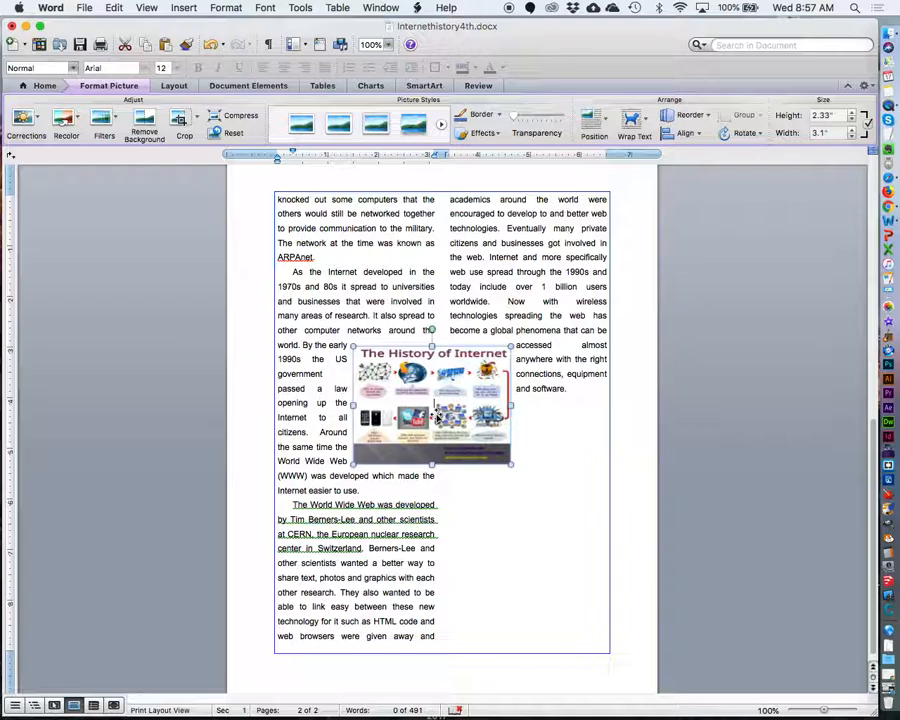
left_click_drag(437, 418, 388, 533)
Enlarge the picture to about 5.5 inches wide and move it from the third page back to the bottom of the second page
left_click_drag(434, 563, 554, 634)
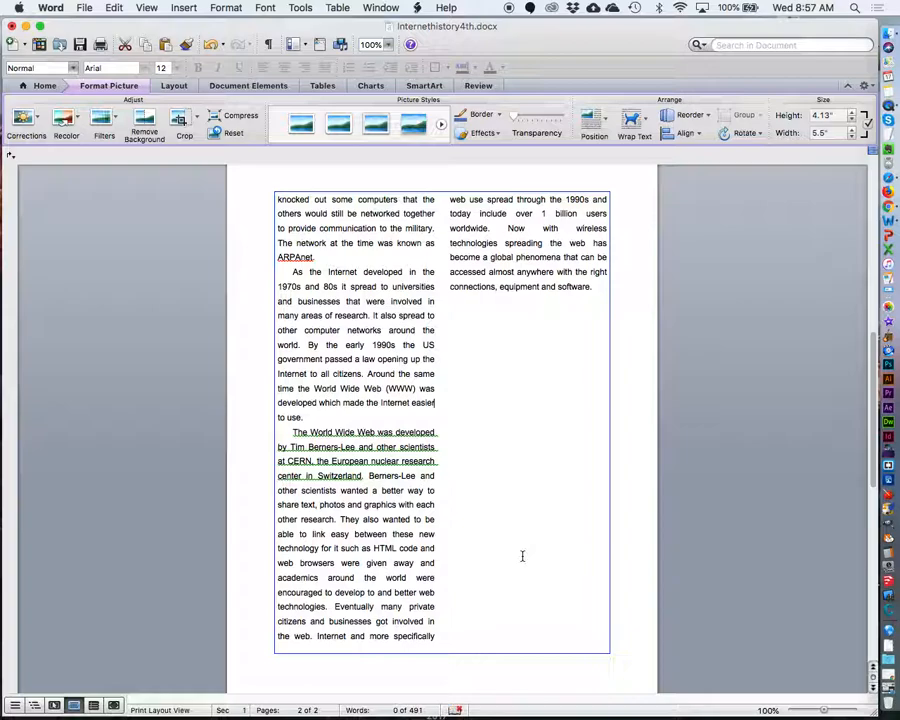
scroll(584, 568, "down", 3)
scroll(566, 560, "down", 5)
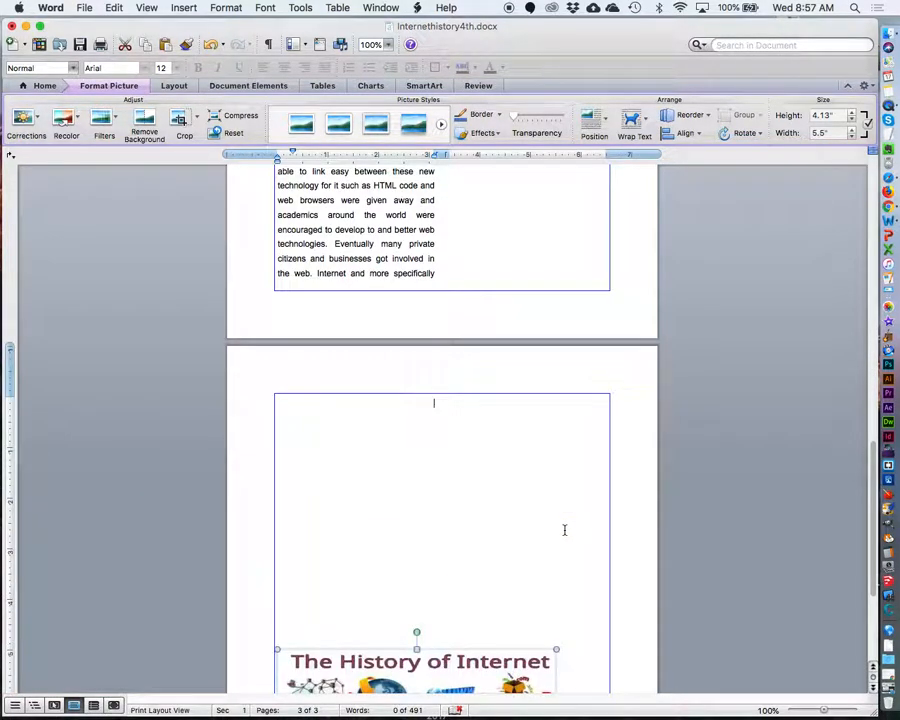
left_click_drag(490, 678, 494, 234)
scroll(594, 305, "up", 3)
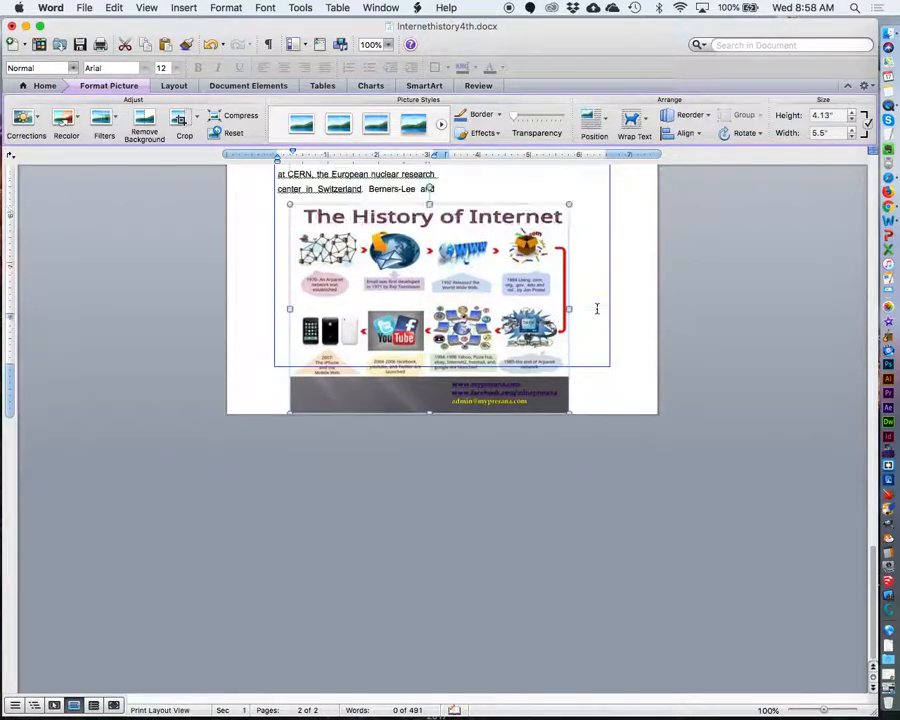
scroll(481, 352, "up", 6)
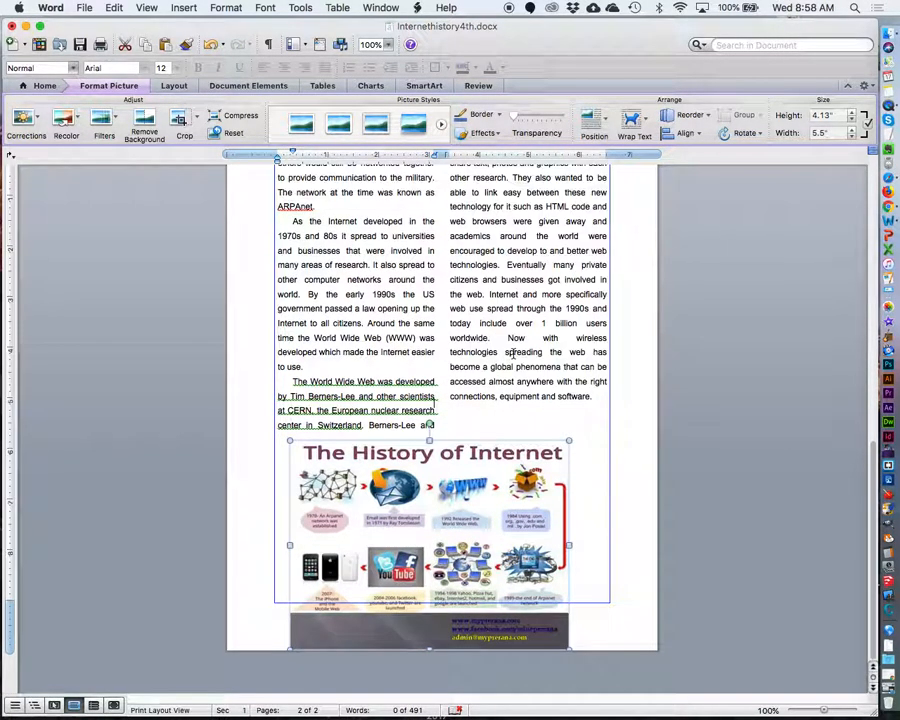
Reduce the picture to about 5 inches wide and place it in the lower-right corner inside the page border
scroll(519, 430, "down", 2)
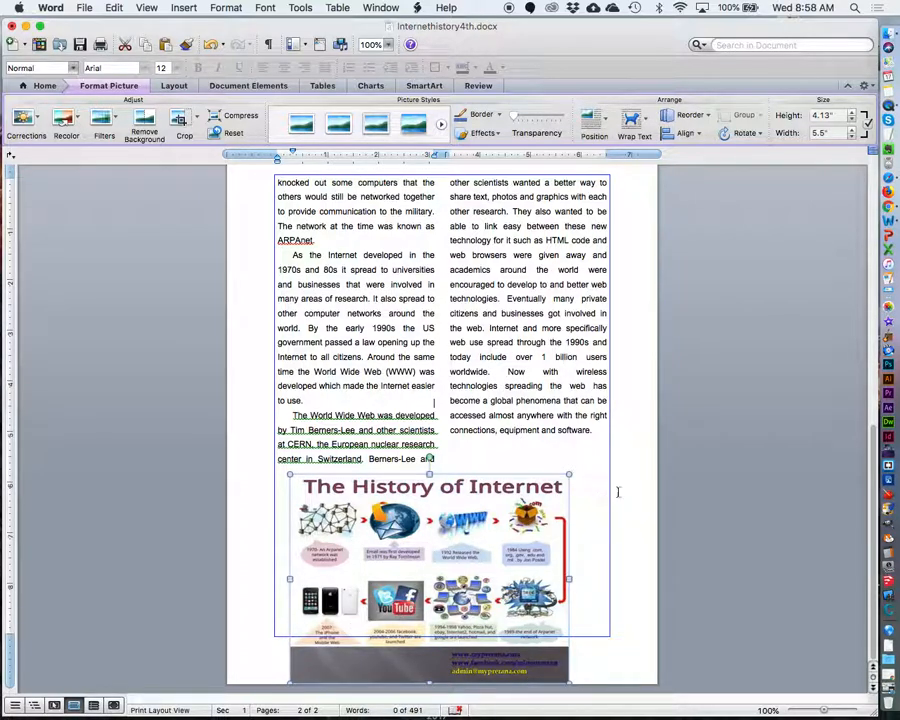
left_click_drag(568, 476, 544, 492)
mouse_move(459, 523)
left_mouse_down()
mouse_move(446, 536)
mouse_move(472, 510)
left_mouse_up()
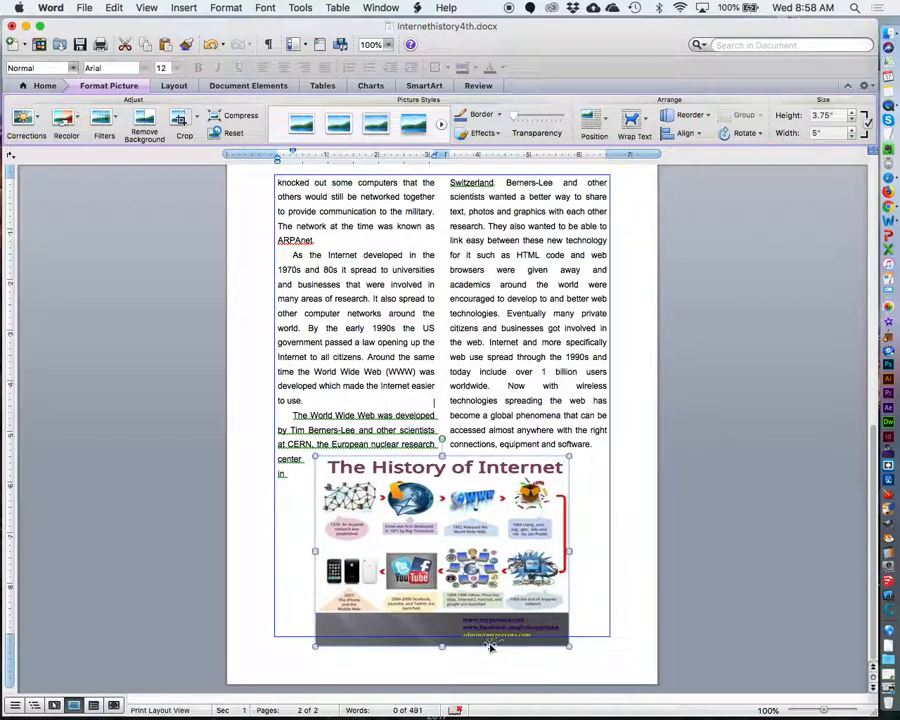
left_click_drag(512, 637, 493, 580)
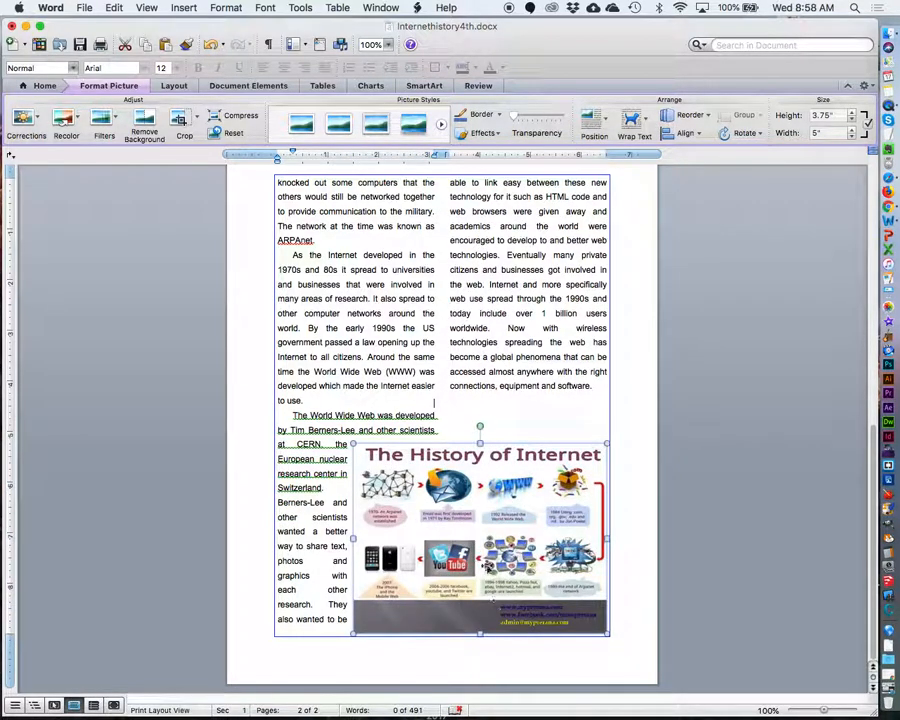
Crop the dark band with web addresses off the picture's lower edge, leaving it about 3.1 inches high
right_click(473, 507)
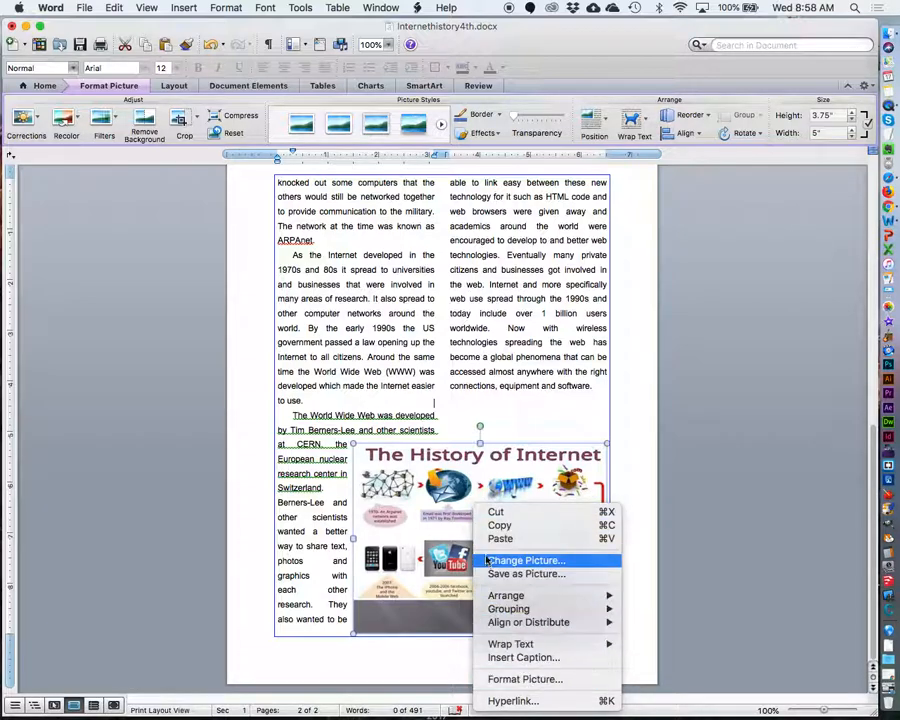
left_click(430, 513)
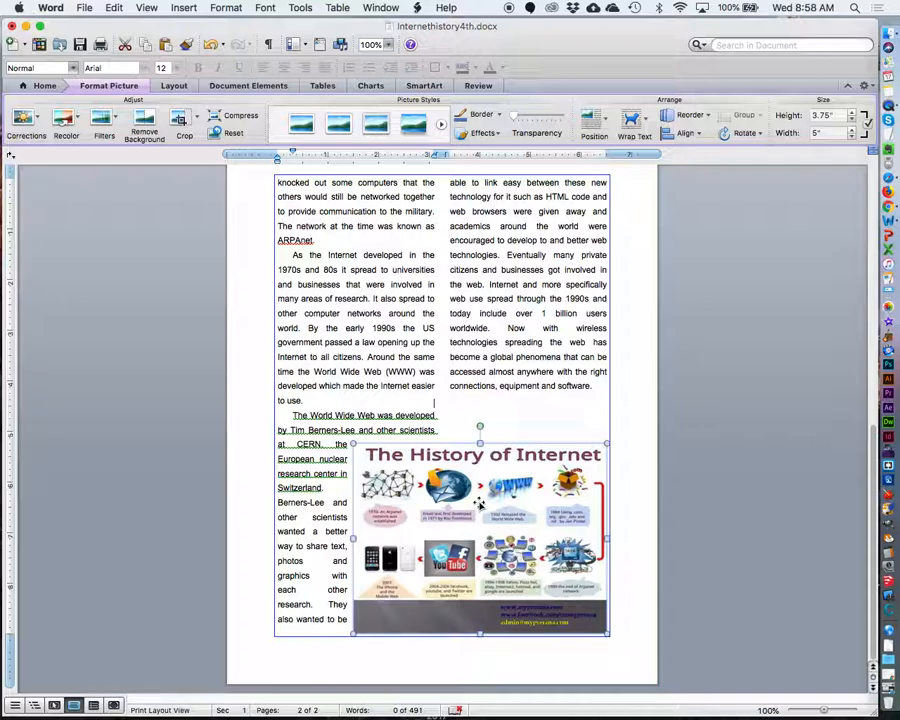
left_click(196, 118)
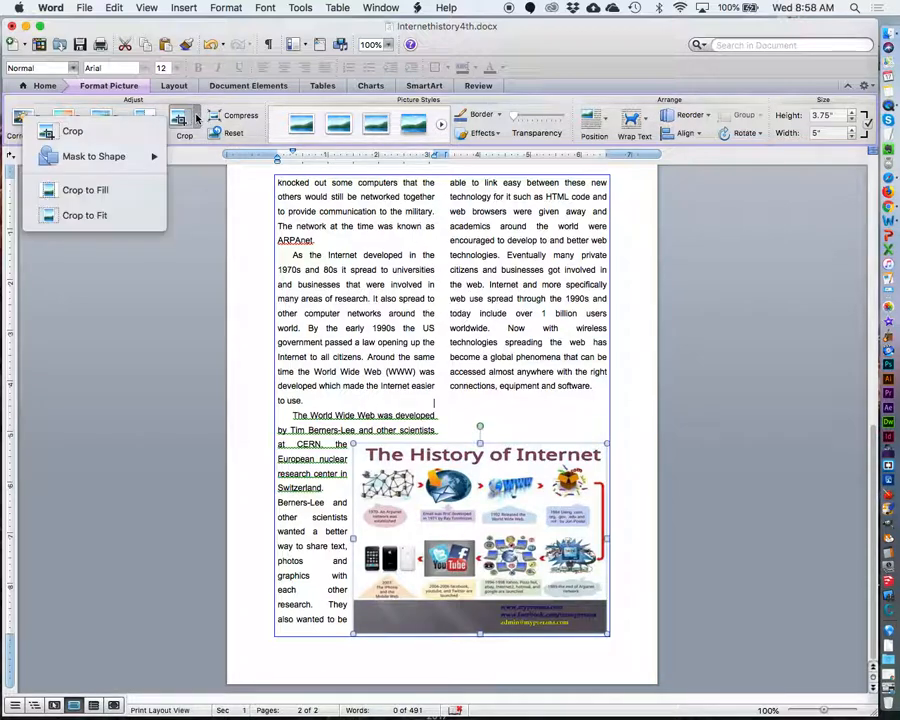
left_click(90, 138)
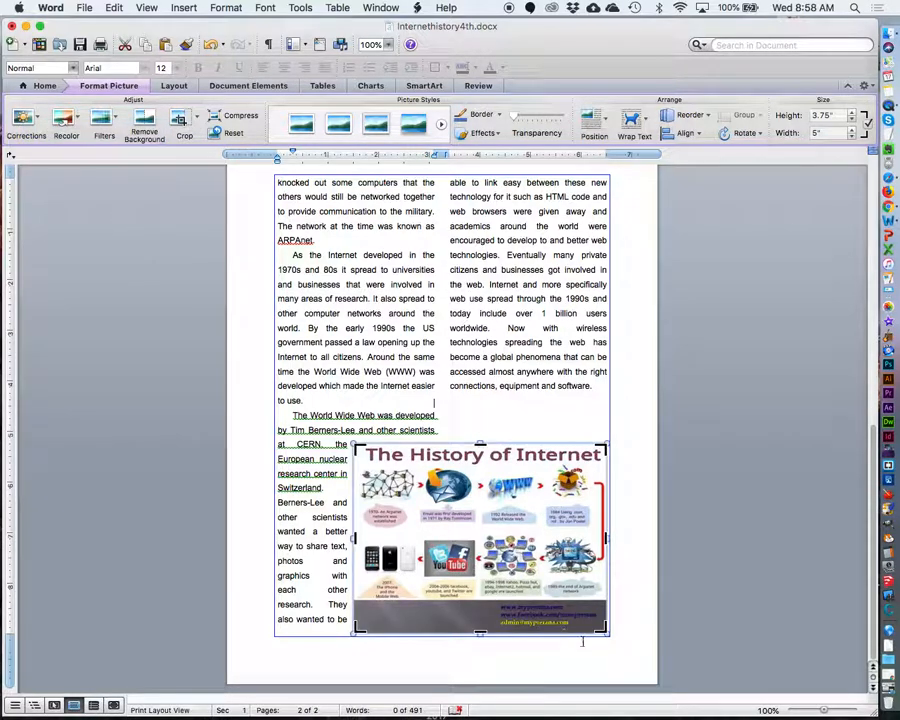
left_click_drag(480, 633, 487, 600)
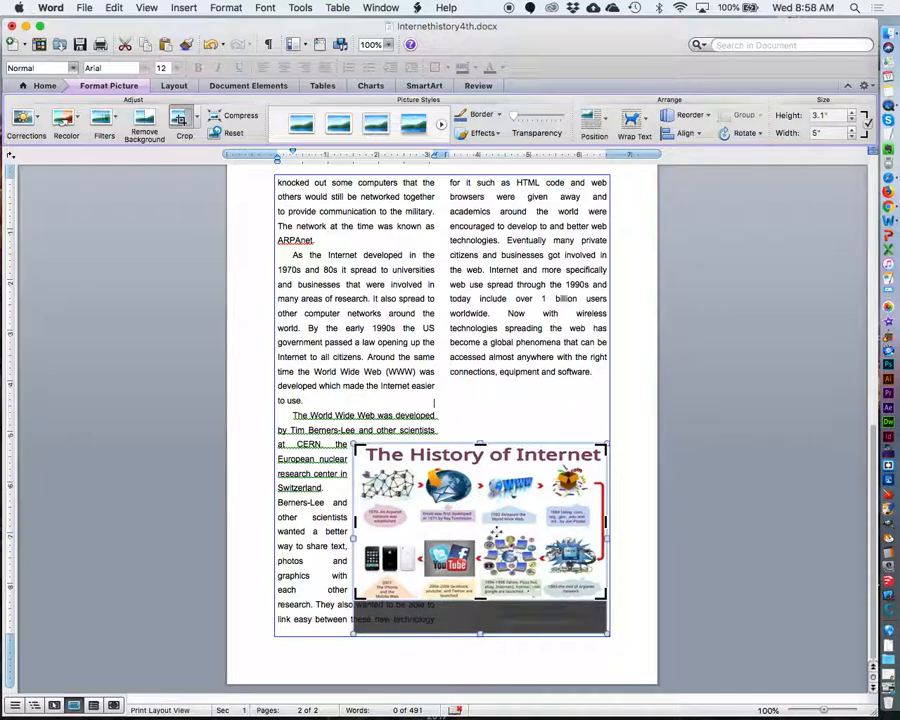
left_click(492, 341)
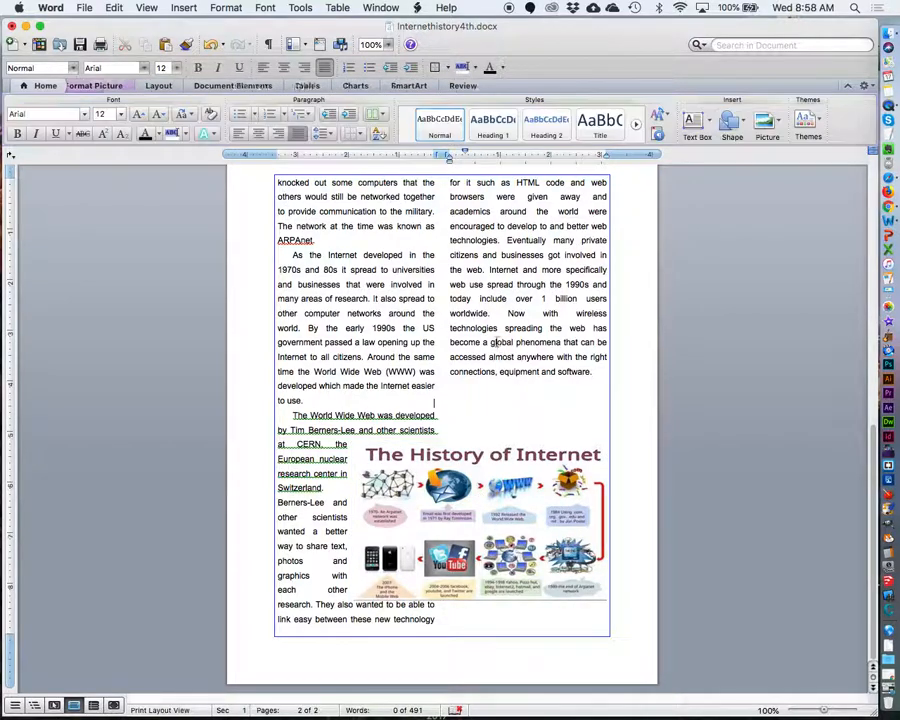
Move the cropped picture down to the page border's bottom line and resize it to about 6 by 3.35 inches
left_click_drag(465, 519, 465, 543)
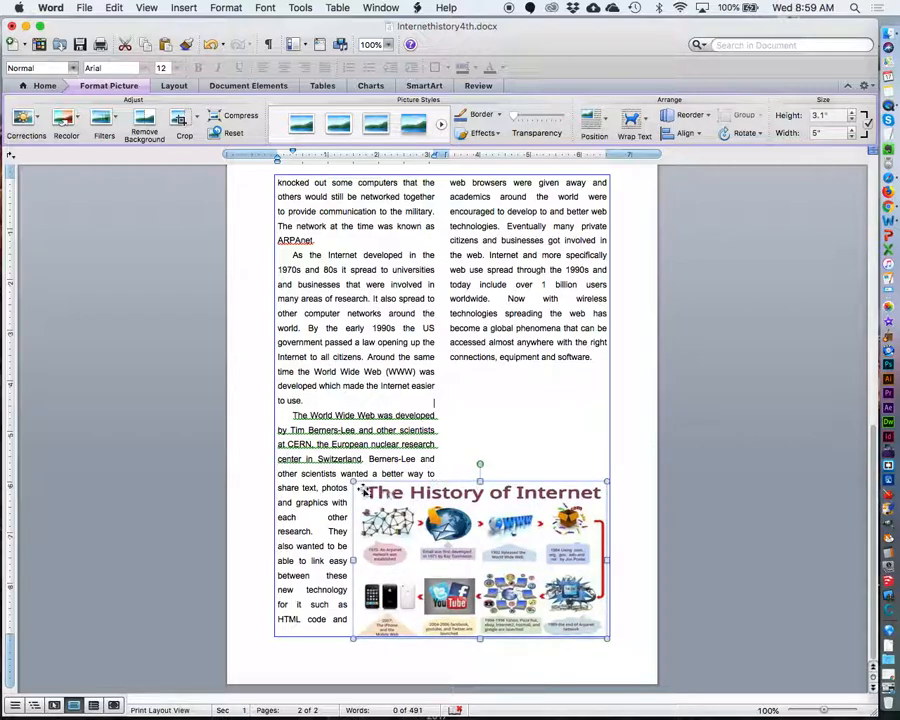
left_click_drag(352, 482, 302, 452)
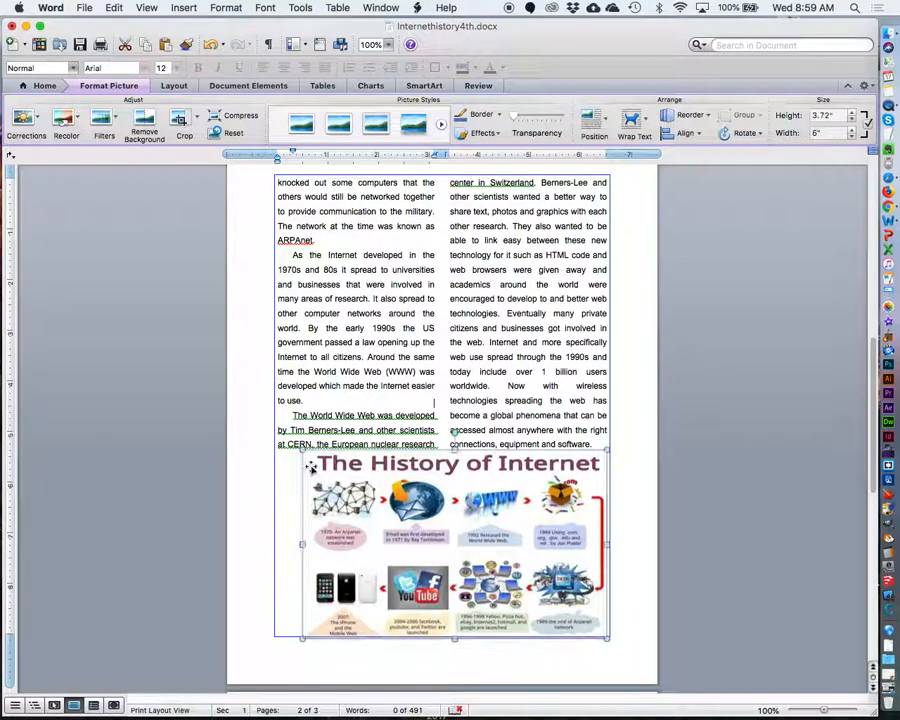
left_click_drag(453, 430, 453, 468)
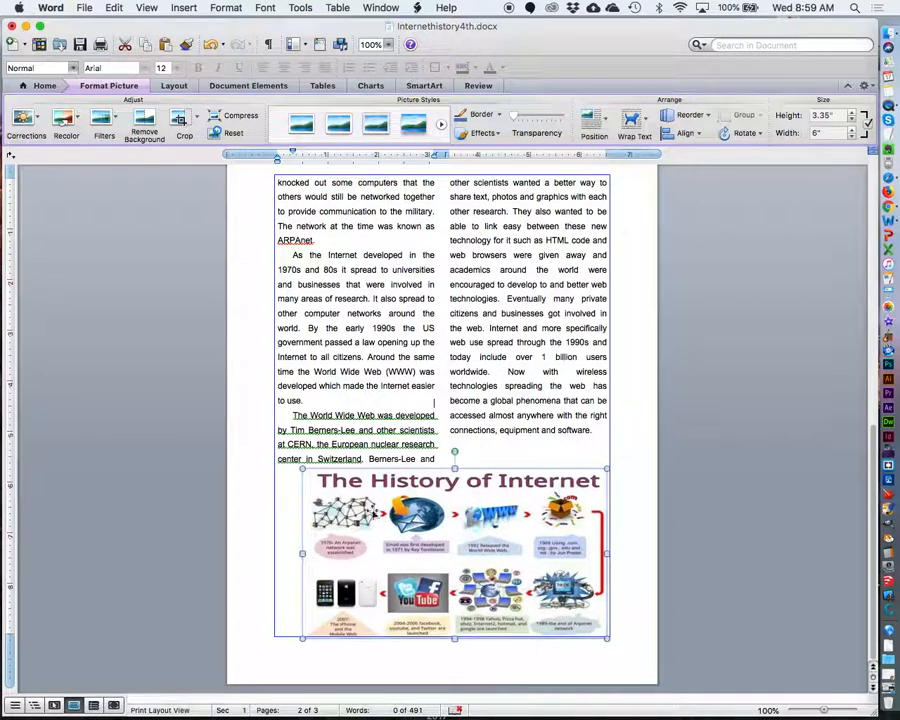
Center the picture between the side borders and adjust its upper and lower edges to fit between the text and the bottom border
left_click_drag(338, 507, 325, 507)
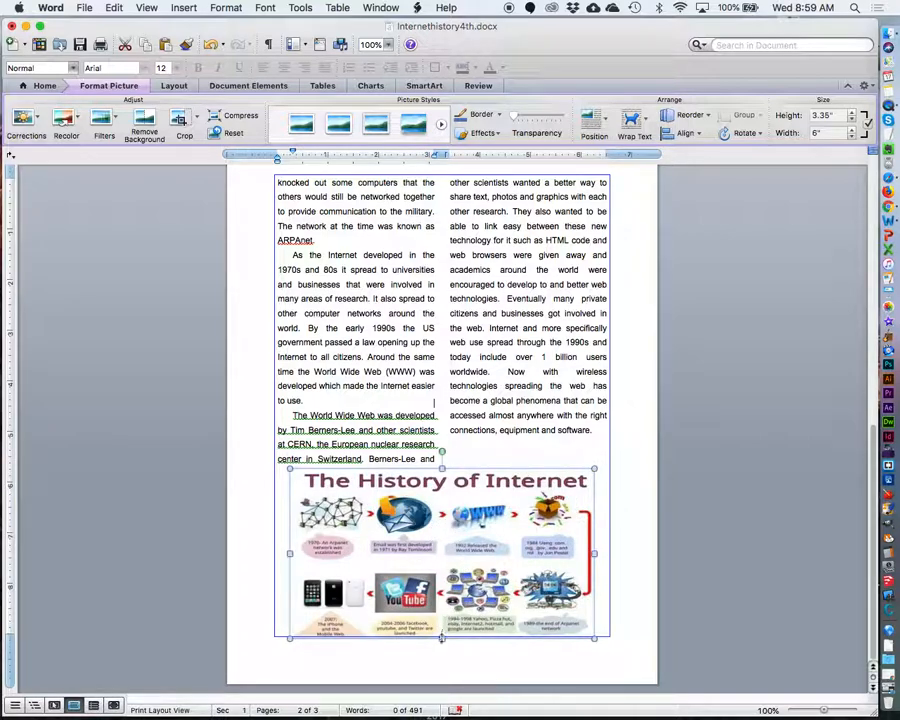
left_click_drag(441, 638, 441, 633)
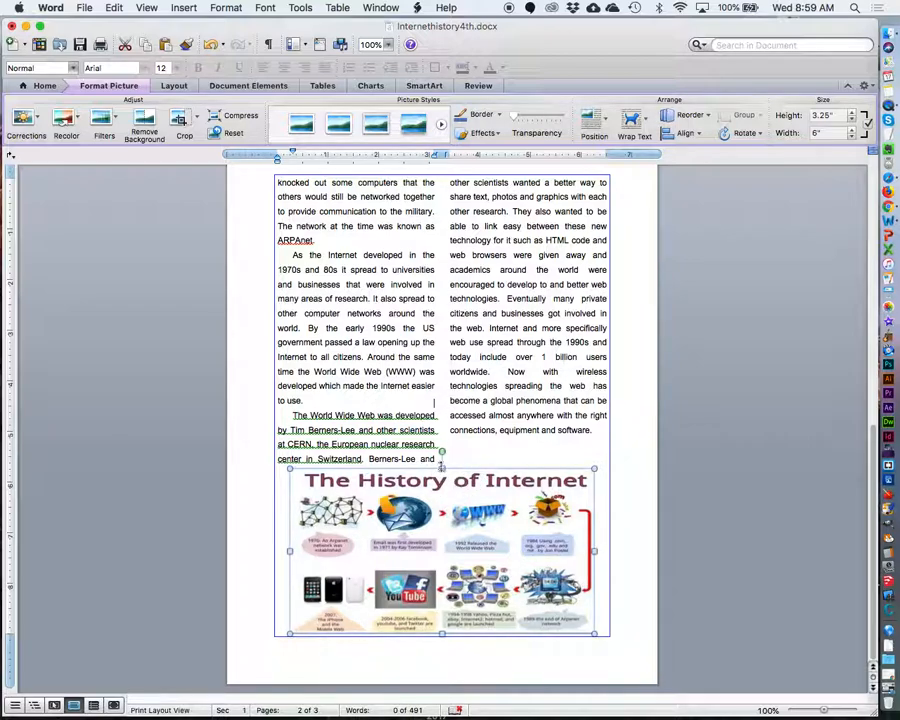
left_click_drag(441, 467, 441, 457)
left_click_drag(441, 456, 441, 454)
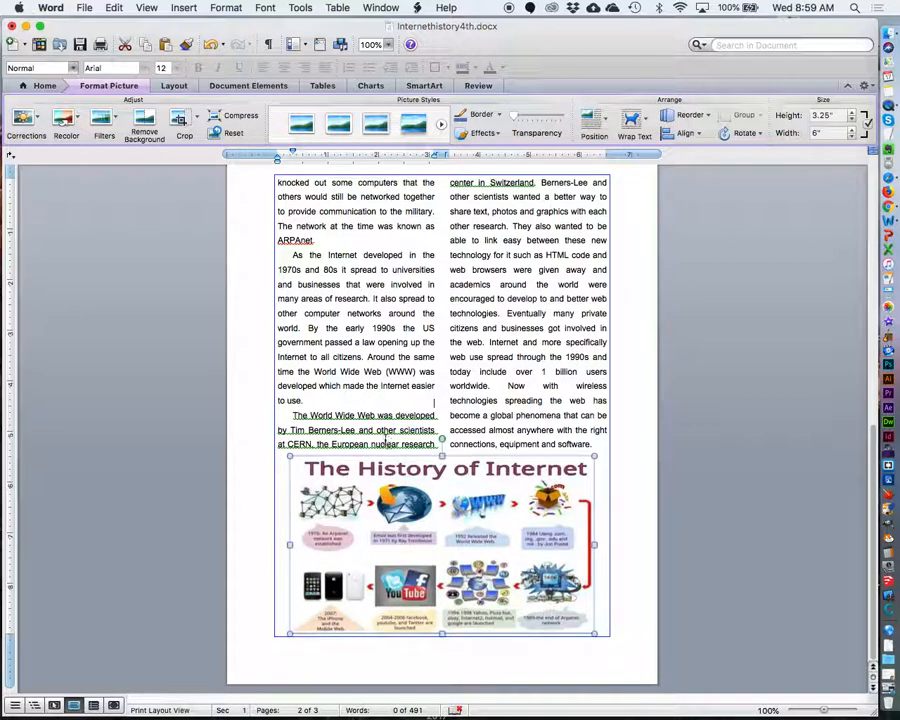
left_click(630, 519)
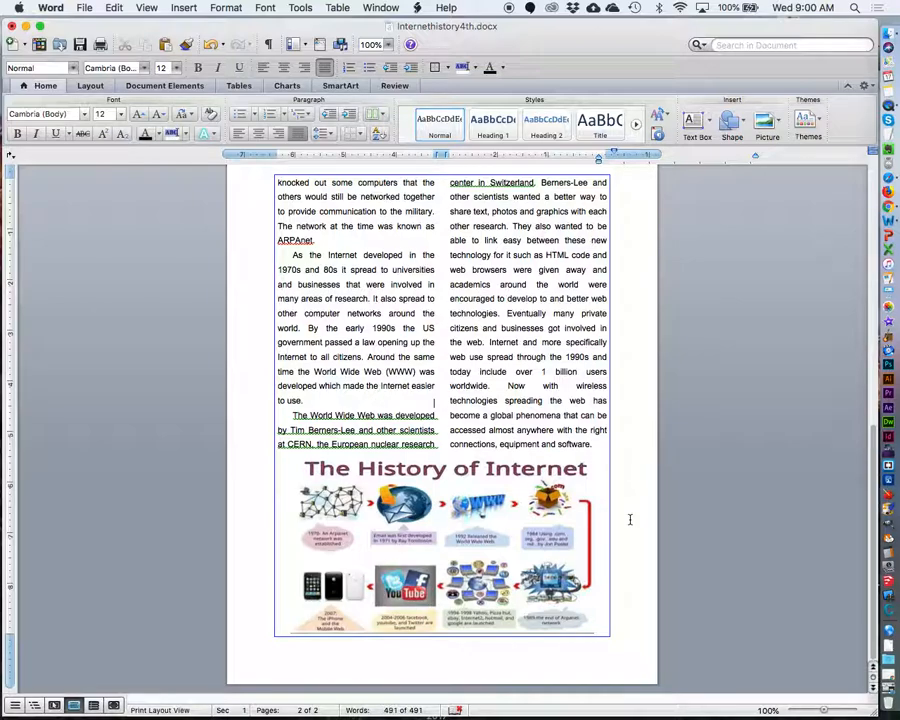
Return to the start of the Internet History article and save the document under its existing file name
scroll(630, 519, "up", 10)
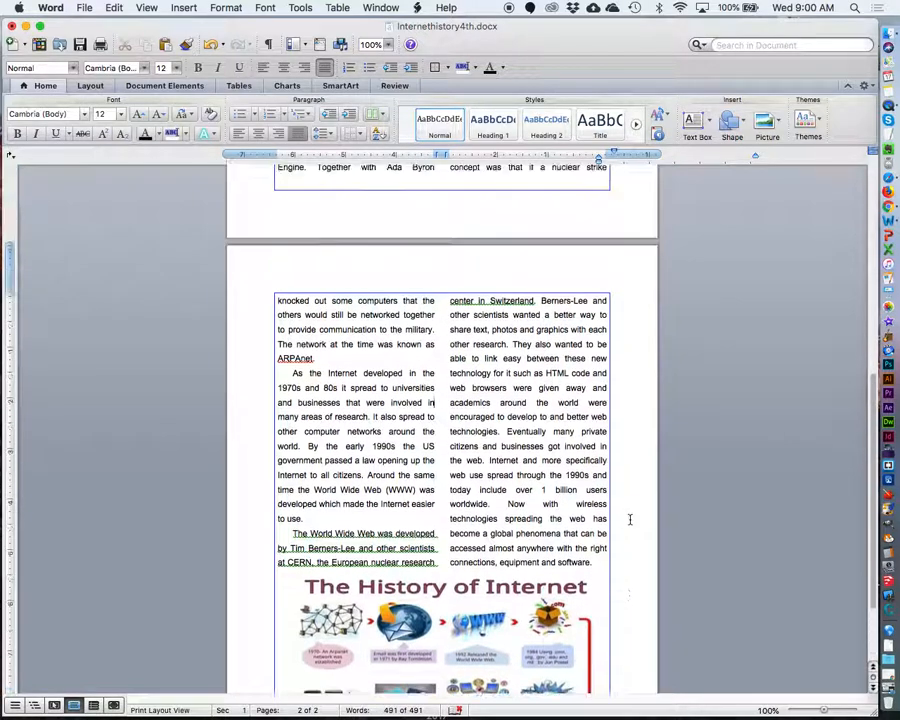
scroll(630, 519, "up", 3)
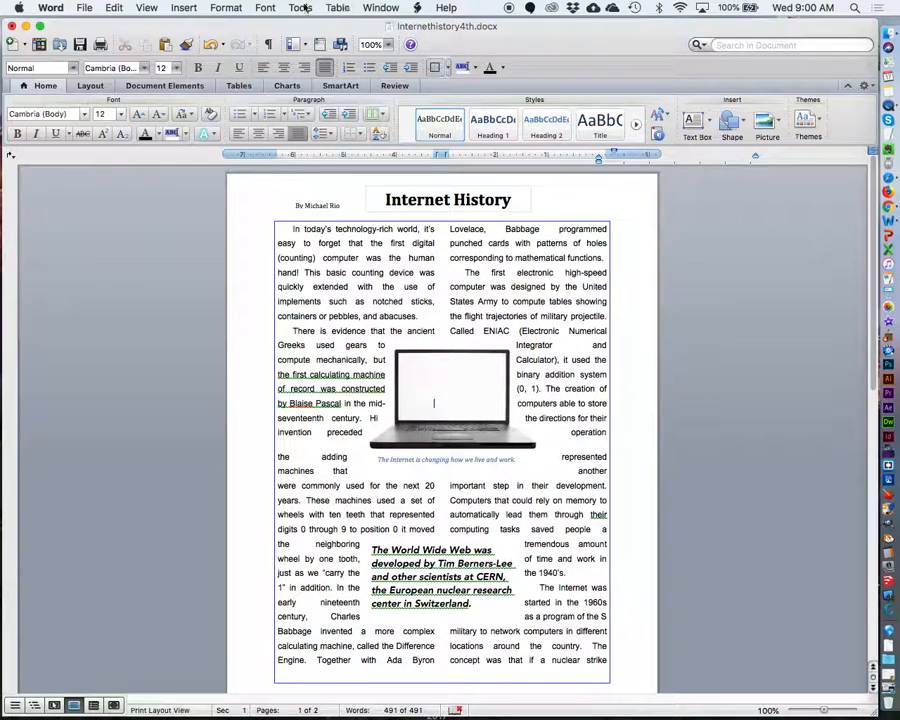
left_click(84, 8)
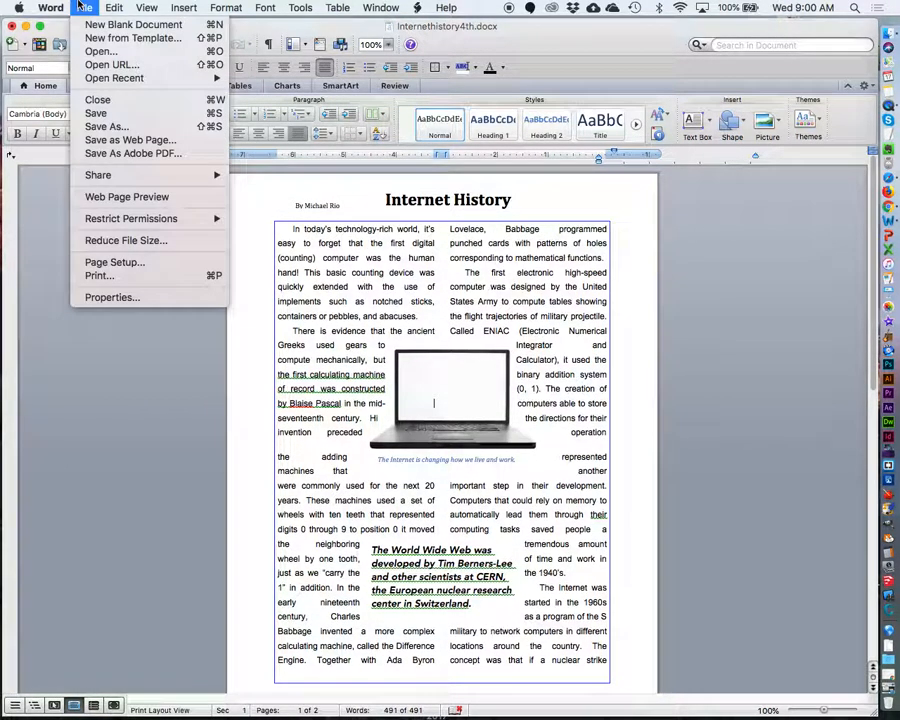
left_click(112, 113)
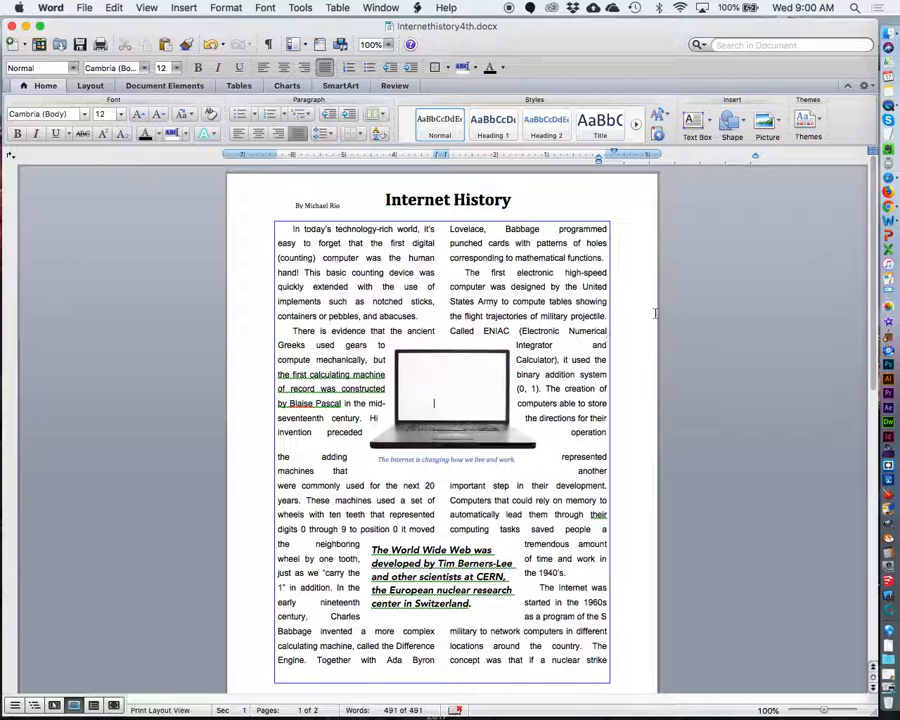
Review the layout of both pages, from the article title to the history picture at the end of page two
scroll(636, 298, "down", 1)
scroll(636, 298, "down", 2)
scroll(636, 298, "up", 2)
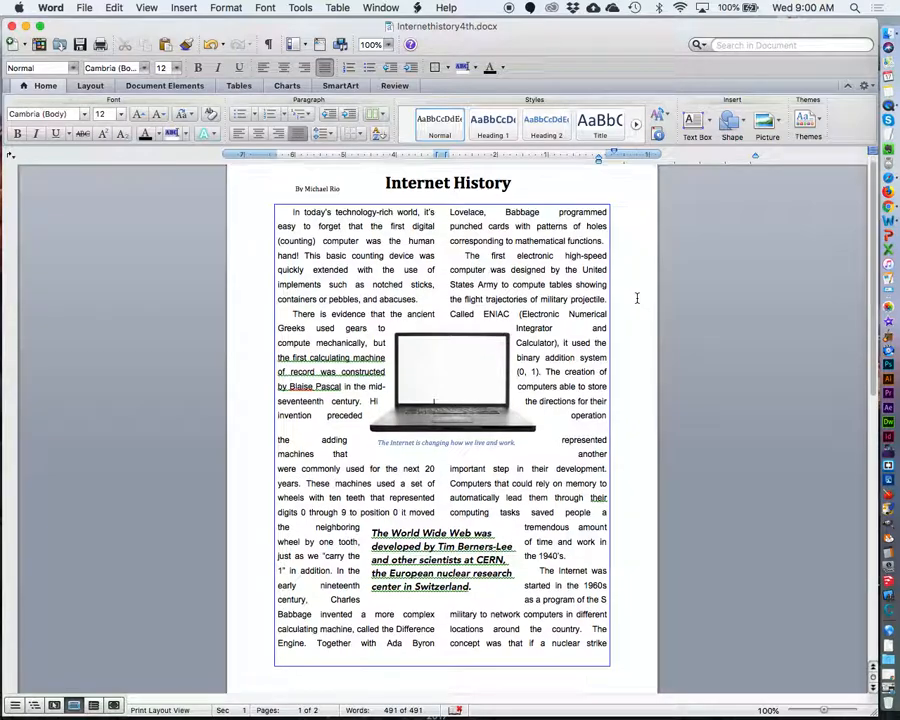
scroll(636, 298, "down", 6)
scroll(636, 298, "down", 15)
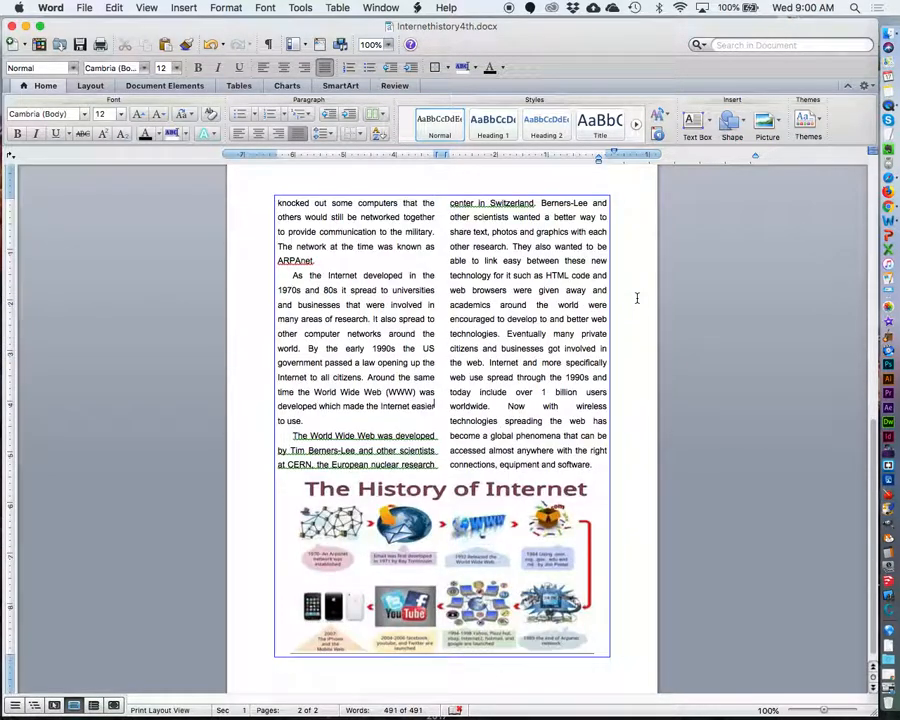
scroll(636, 298, "up", 20)
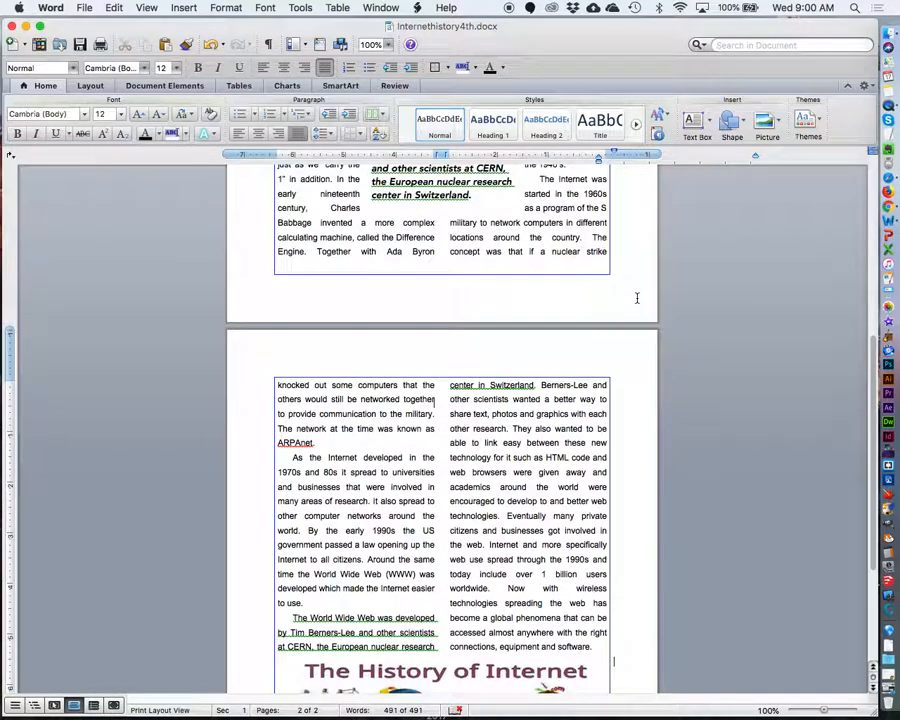
scroll(636, 298, "down", 17)
scroll(636, 298, "down", 6)
scroll(636, 298, "up", 13)
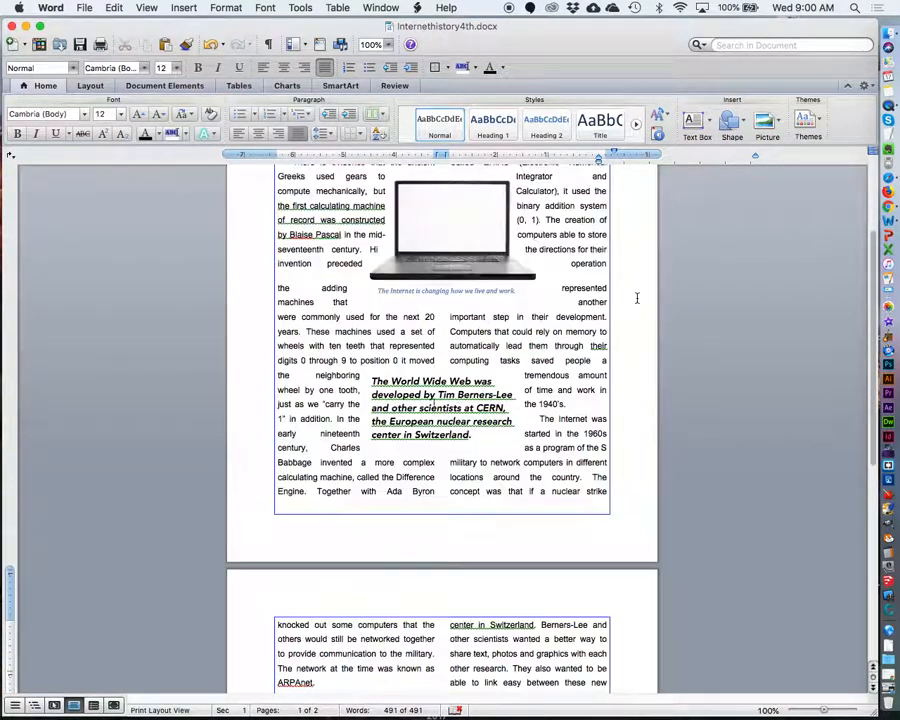
left_click(428, 412)
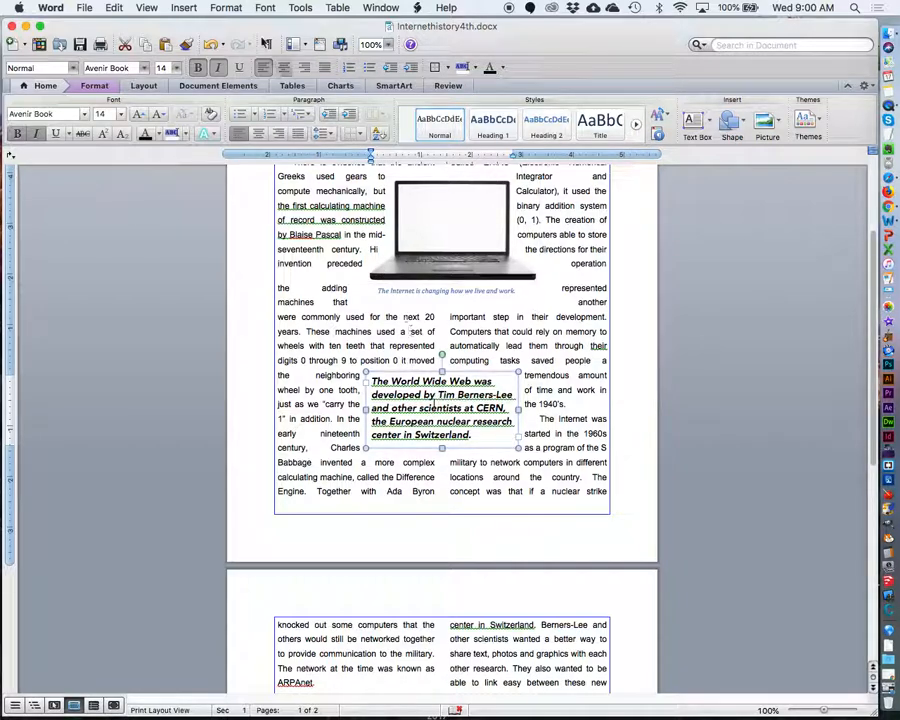
left_click(222, 8)
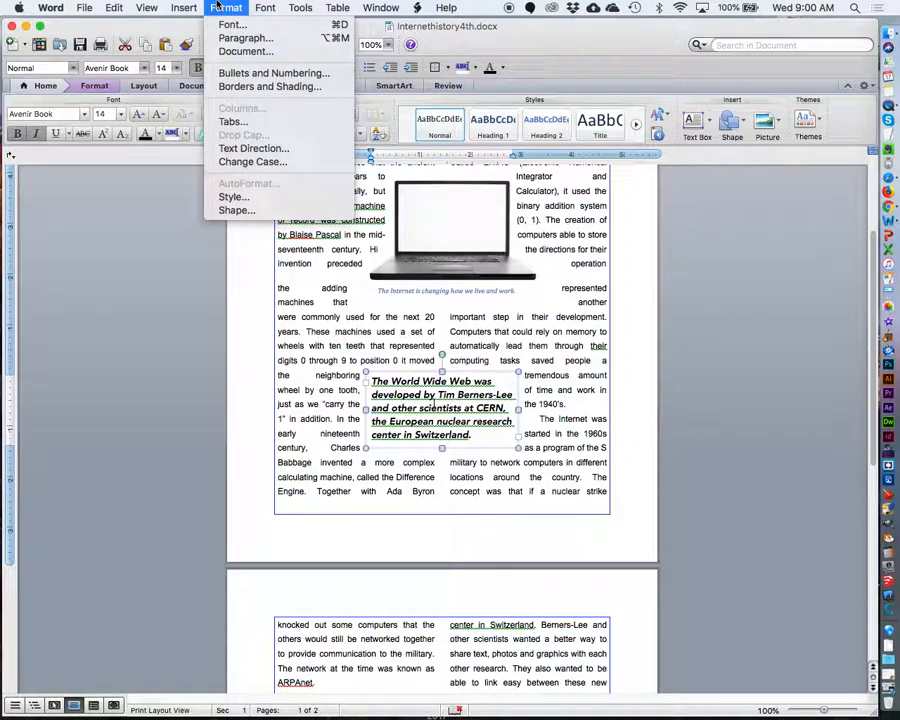
left_click(245, 88)
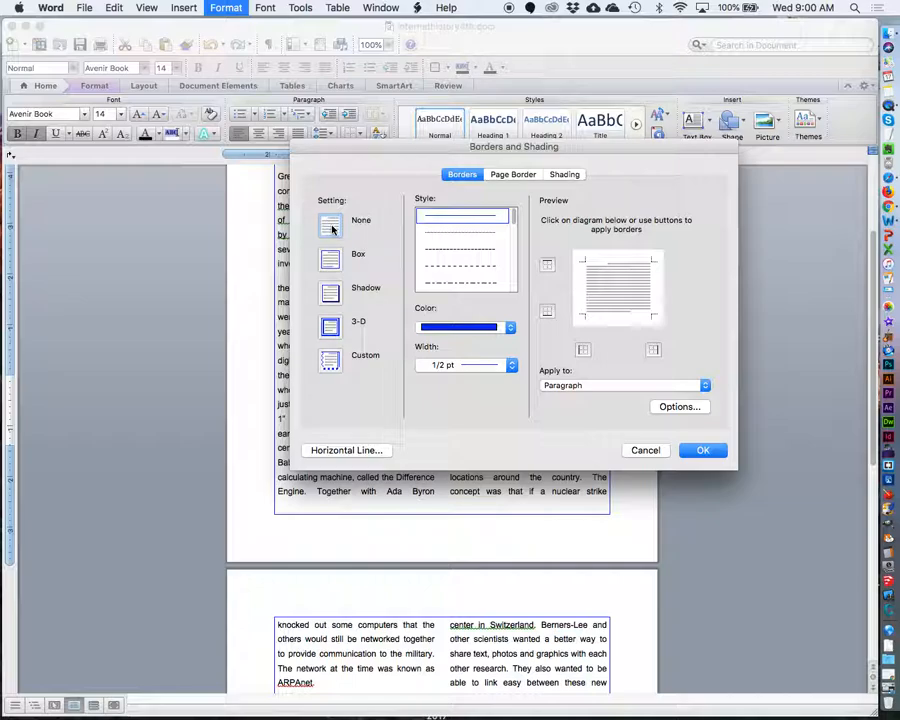
left_click(473, 328)
left_click(473, 343)
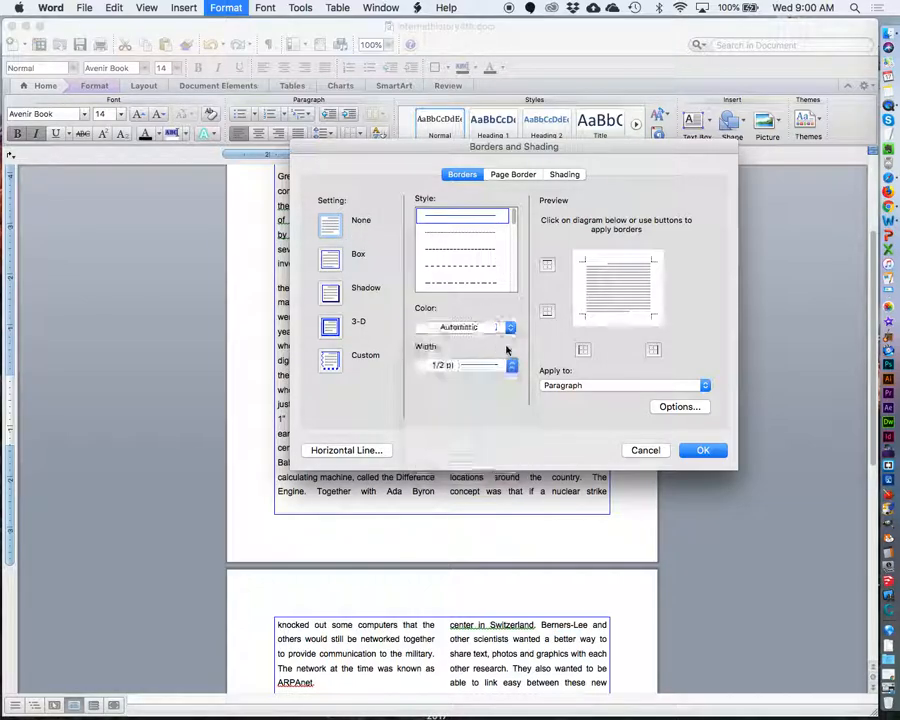
left_click(331, 222)
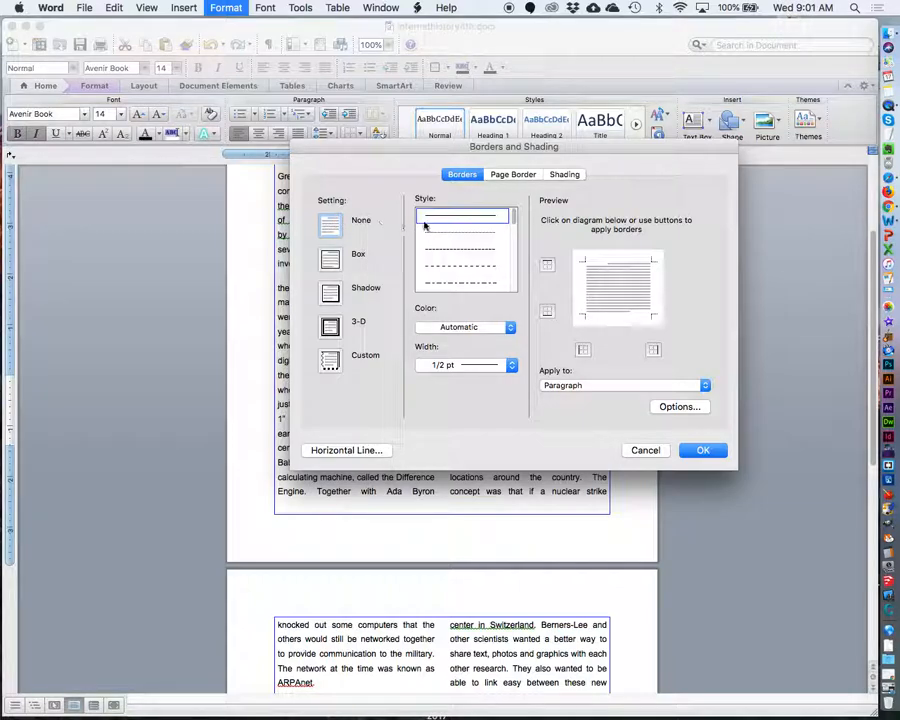
left_click(513, 175)
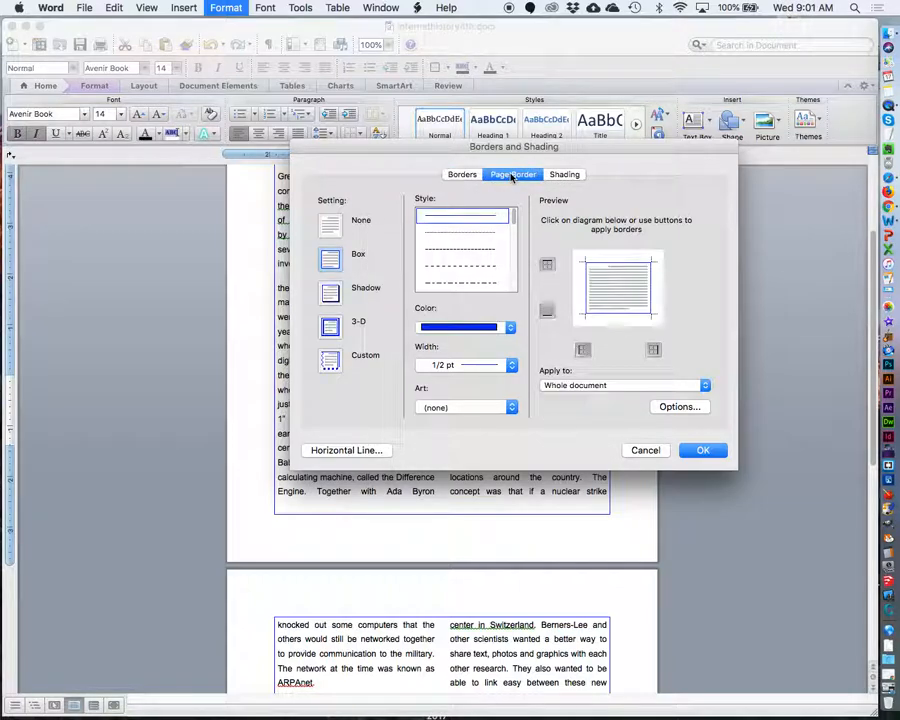
left_click(333, 226)
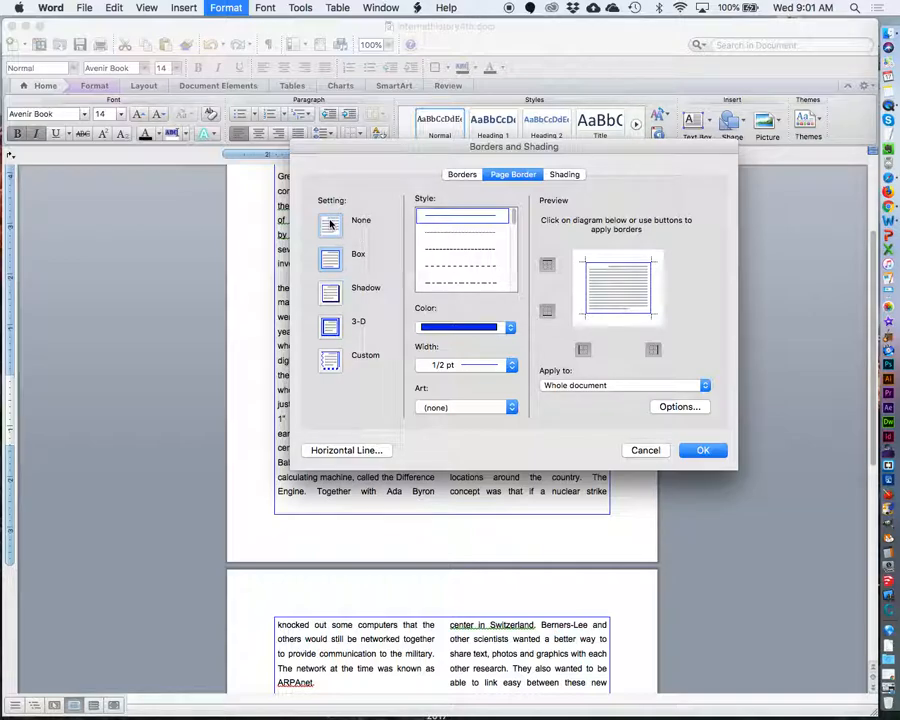
left_click(566, 175)
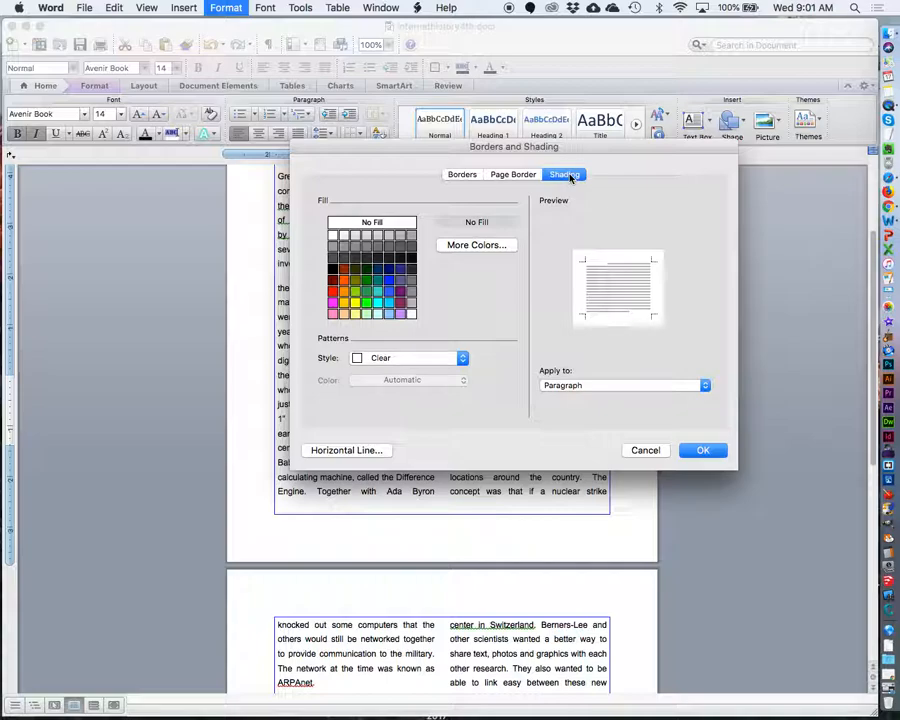
left_click(646, 451)
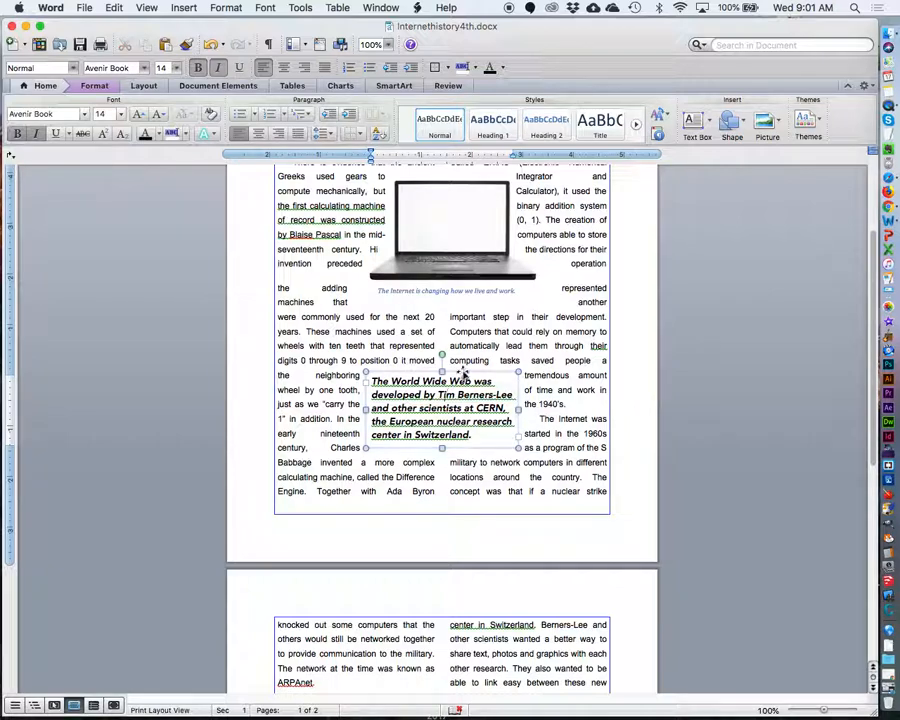
Fill the World Wide Web pull-quote text box on page one with a light gray theme color
left_click(464, 372)
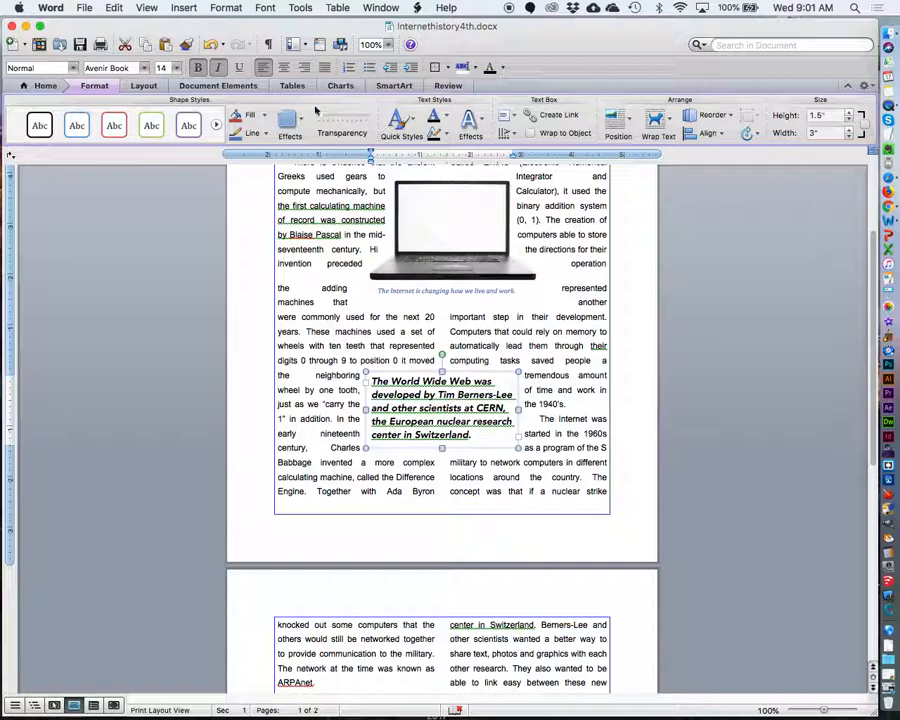
left_click(264, 117)
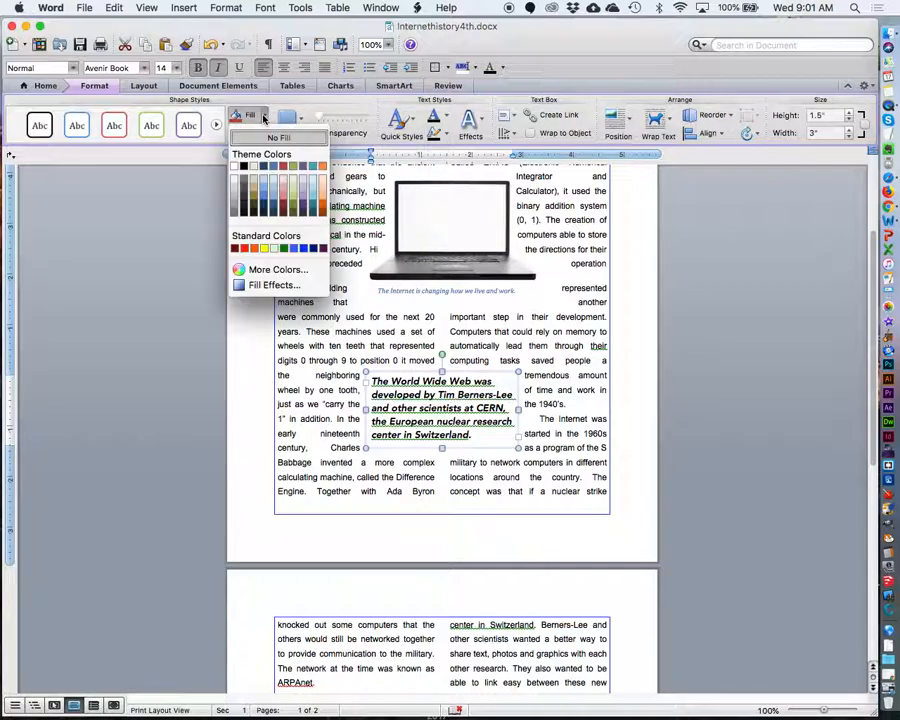
left_click(233, 196)
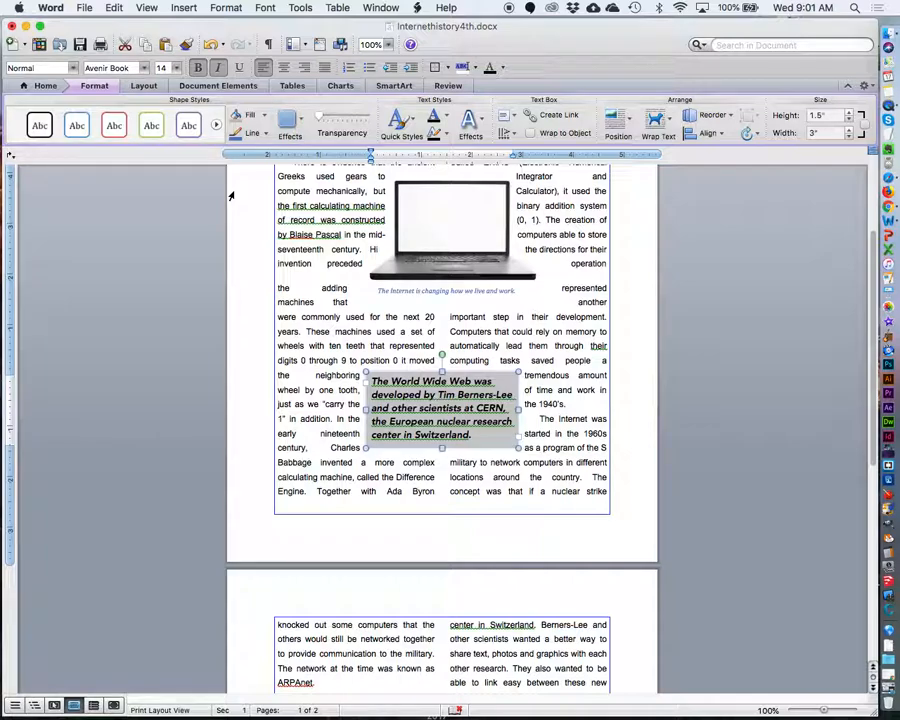
left_click(574, 363)
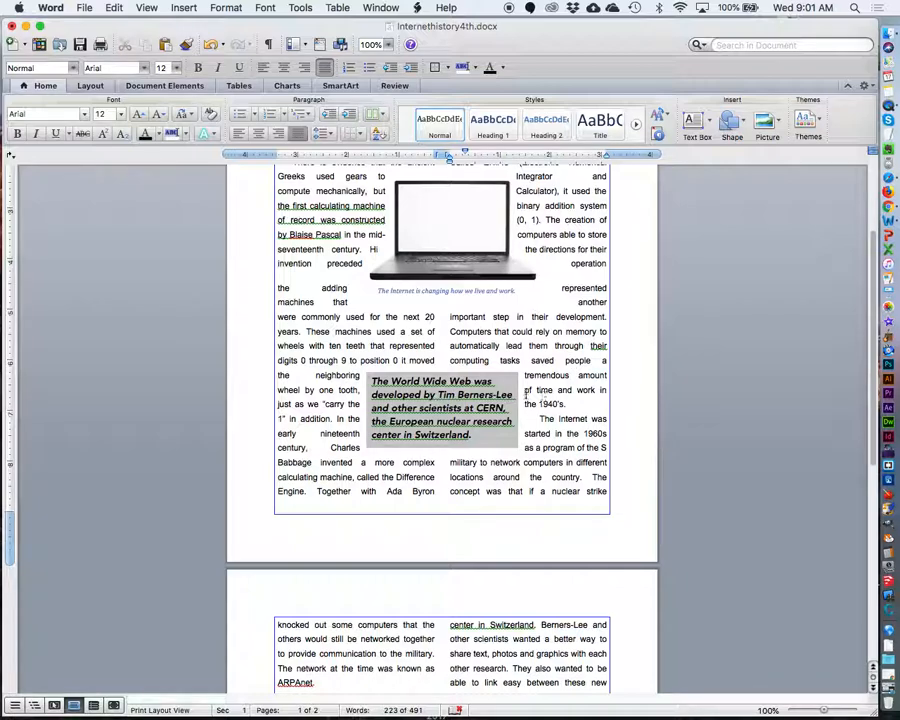
left_click(462, 381)
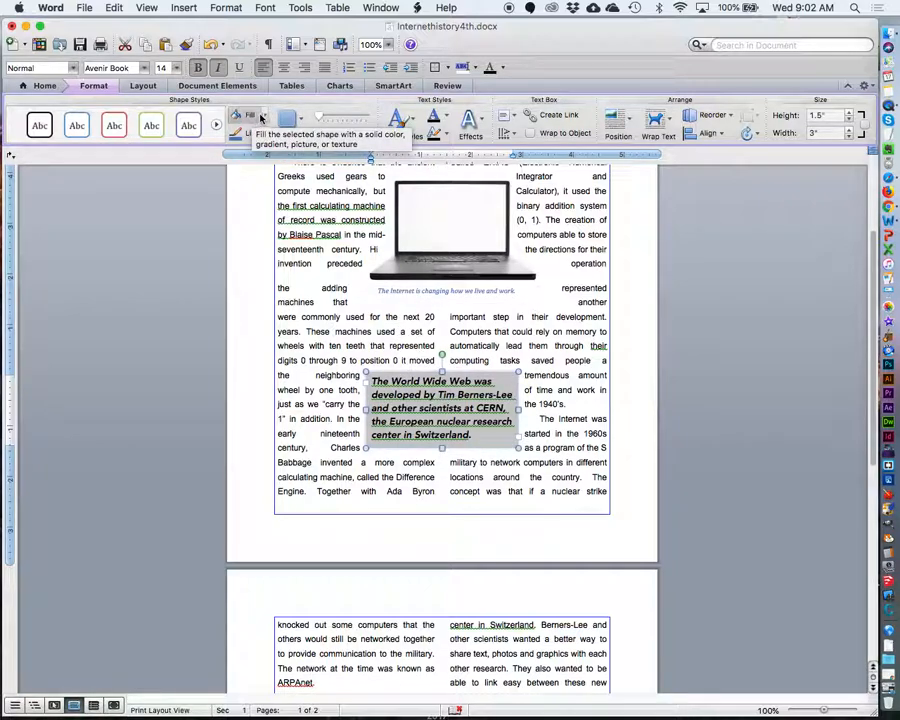
left_click(262, 118)
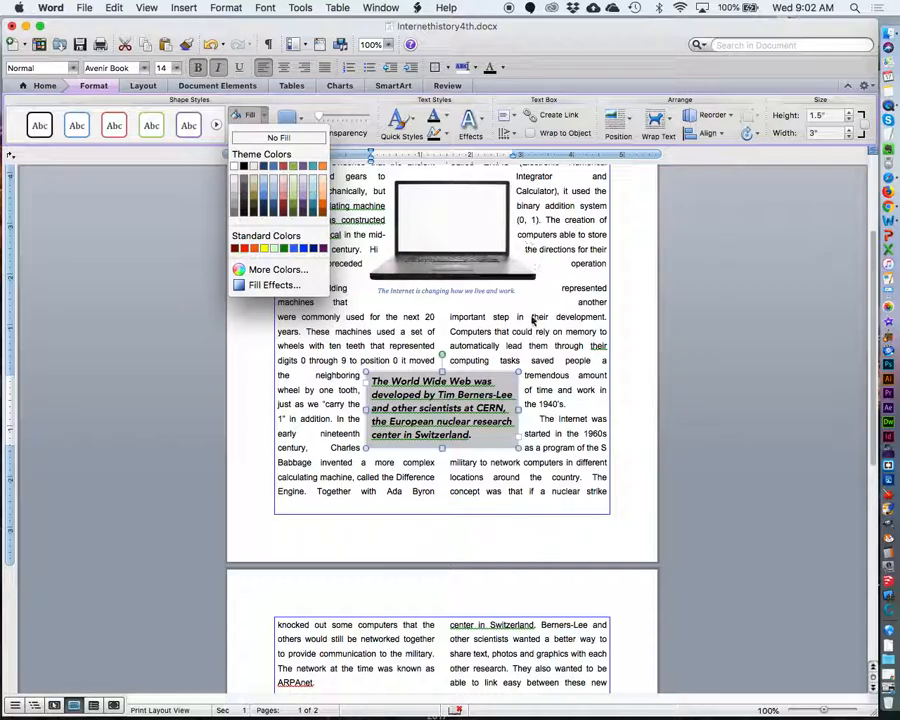
left_click(635, 307)
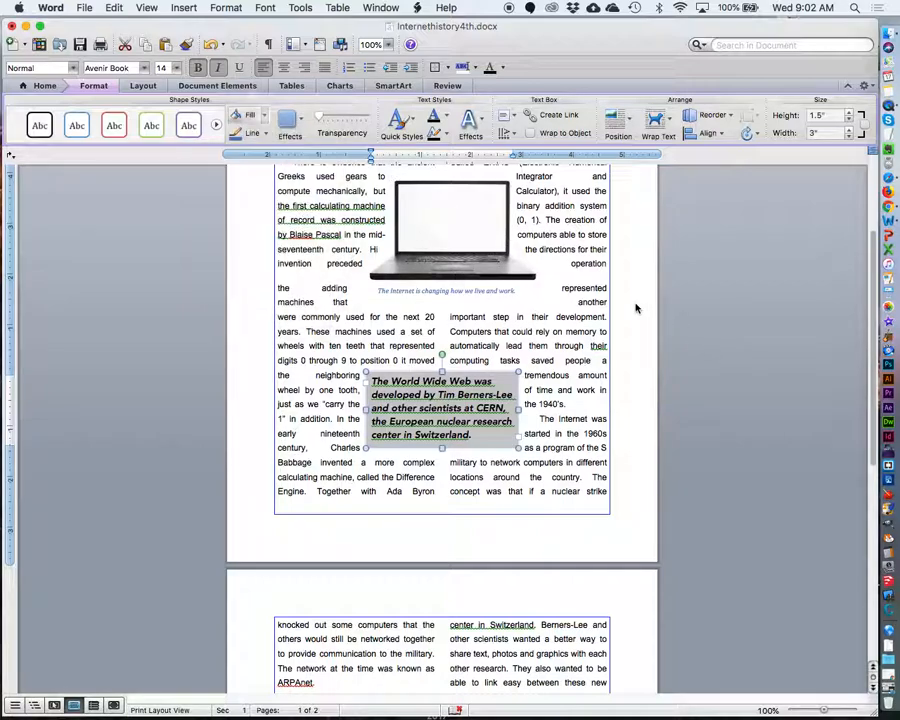
scroll(635, 307, "up", 2)
left_click(646, 336)
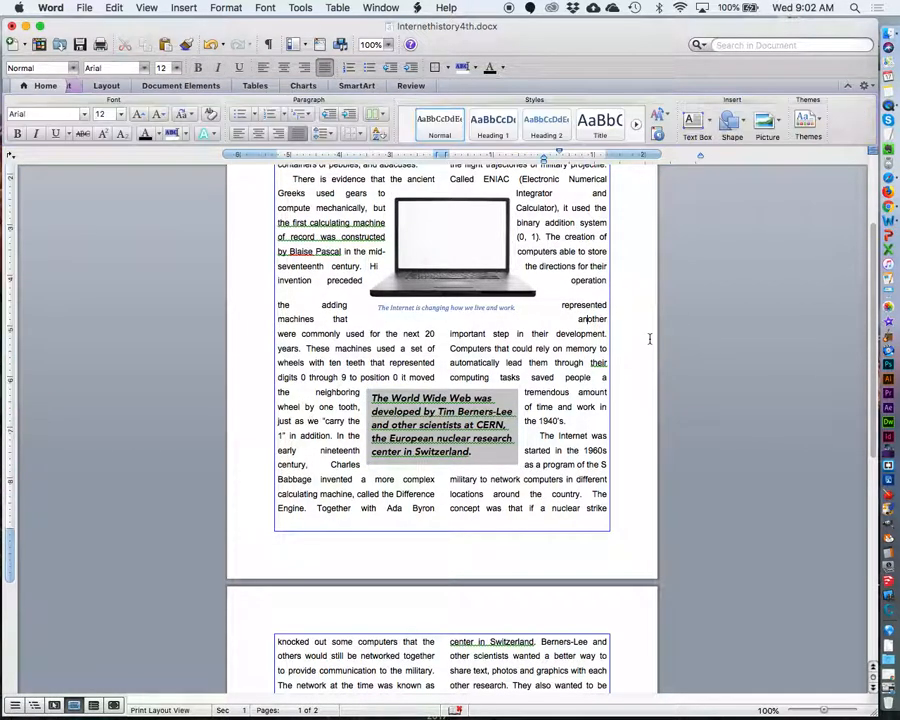
Check both pages of the finished article once more and save the document with the shaded pull quote
scroll(668, 349, "up", 1)
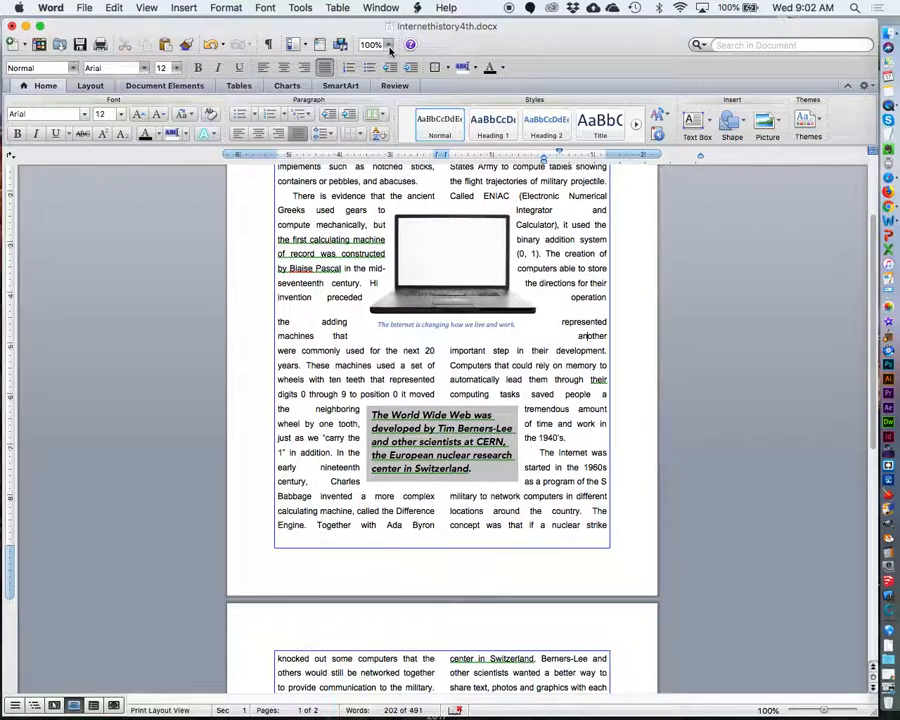
scroll(647, 243, "up", 10)
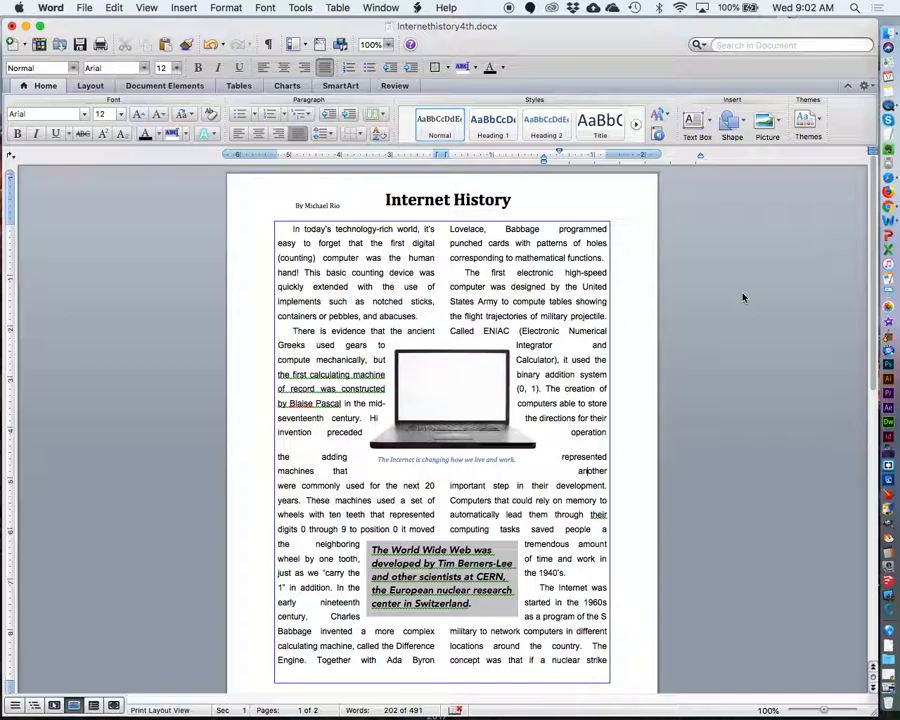
scroll(743, 297, "down", 10)
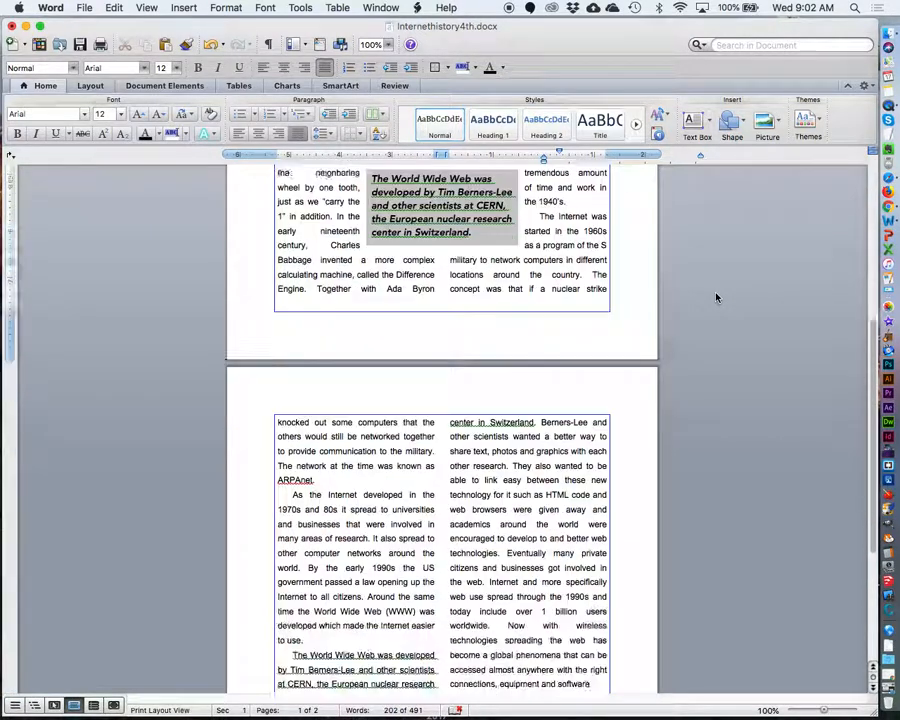
scroll(716, 297, "down", 3)
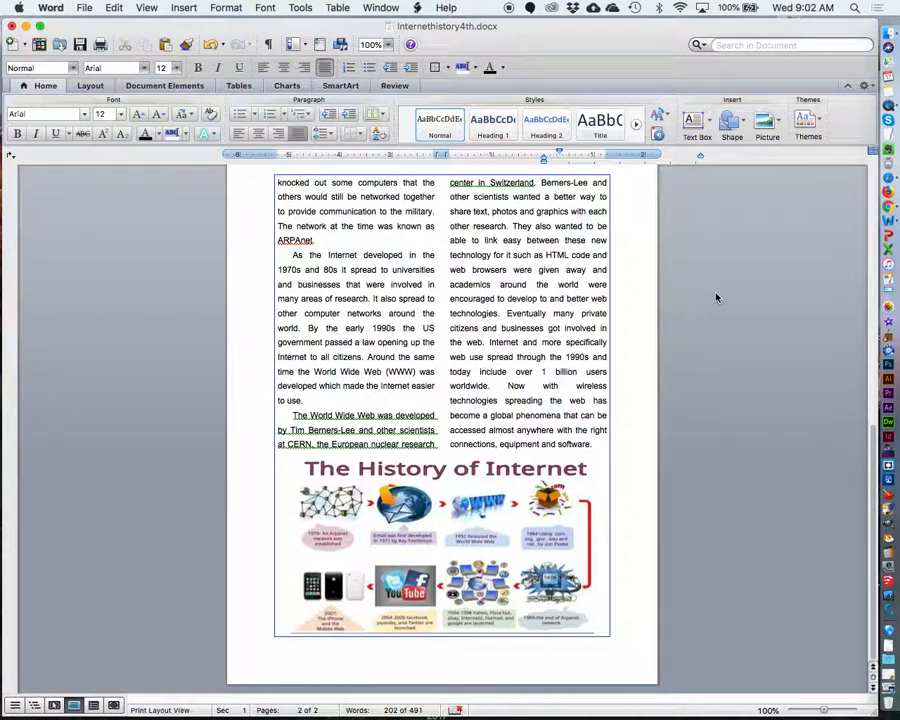
scroll(716, 297, "up", 15)
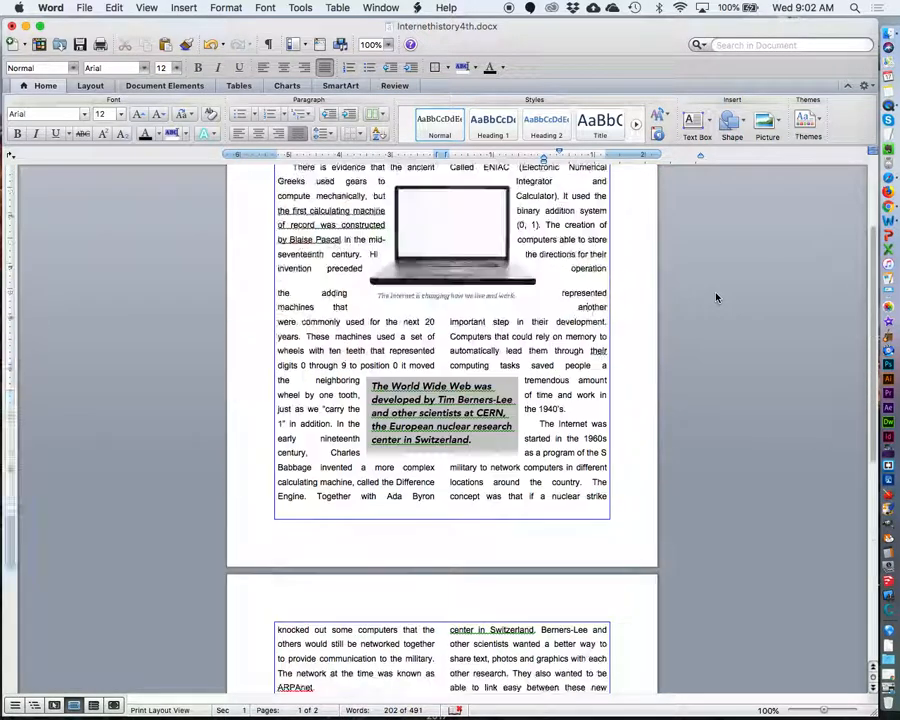
scroll(716, 297, "up", 3)
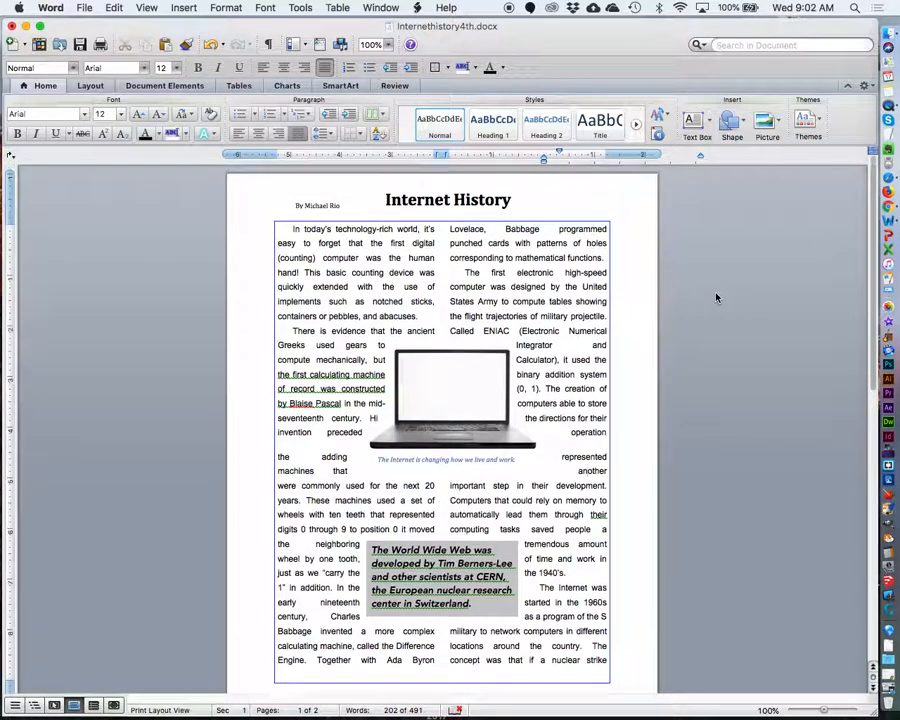
left_click(84, 8)
left_click(97, 113)
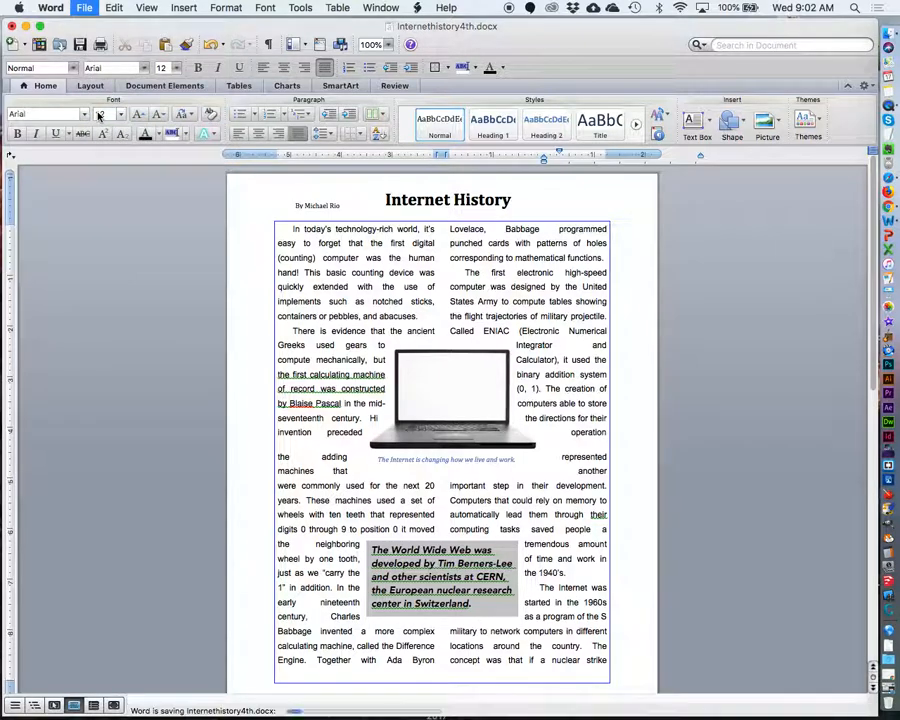